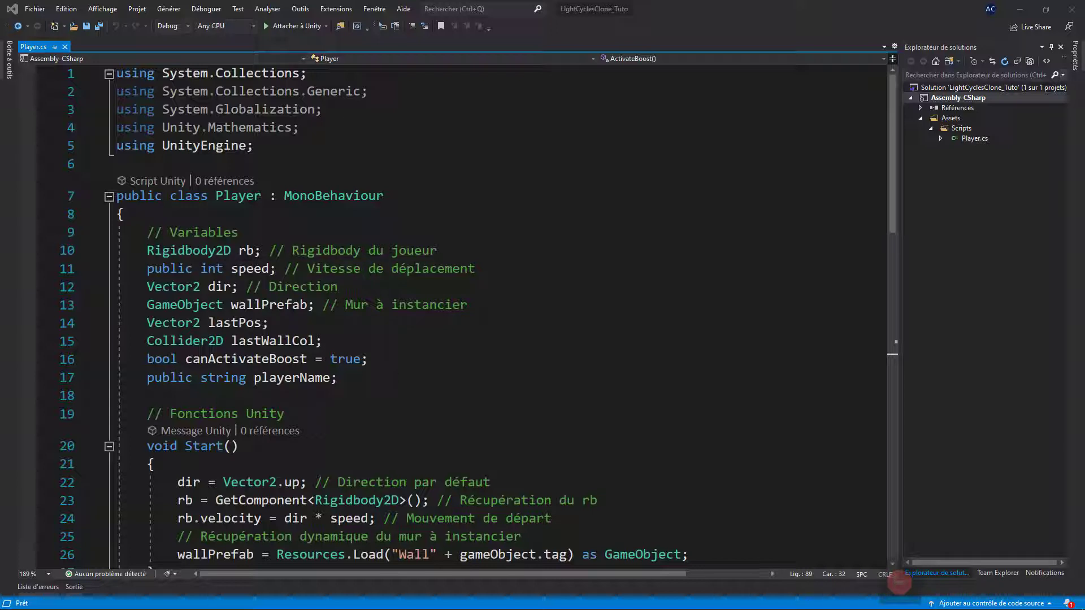
Expand SetLastWallSize and review the scale values on line 113, then collapse it
scroll(157, 269, "down", 2)
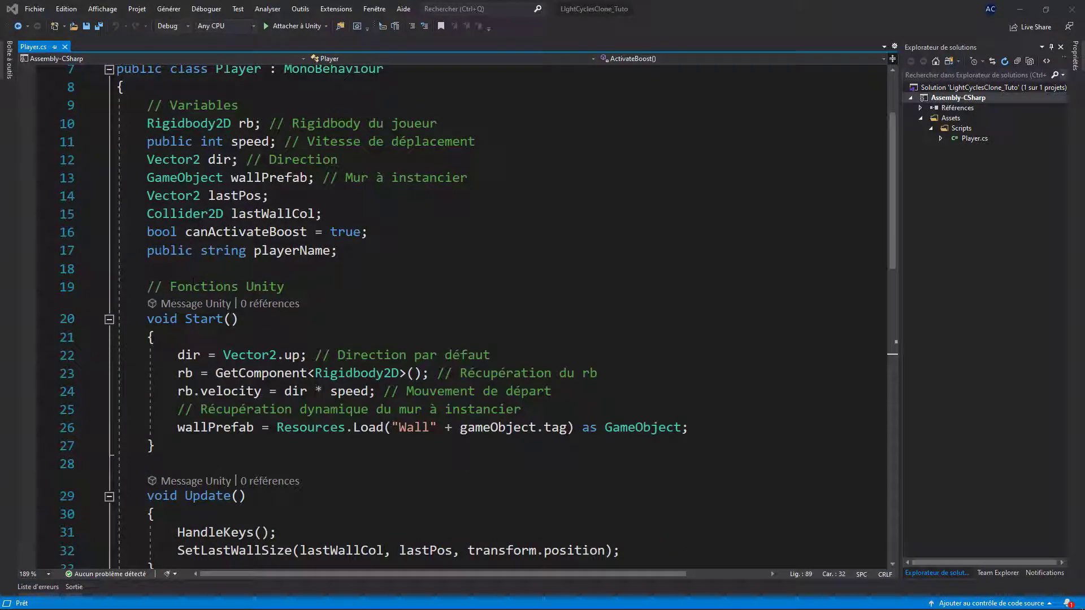
scroll(249, 264, "up", 2)
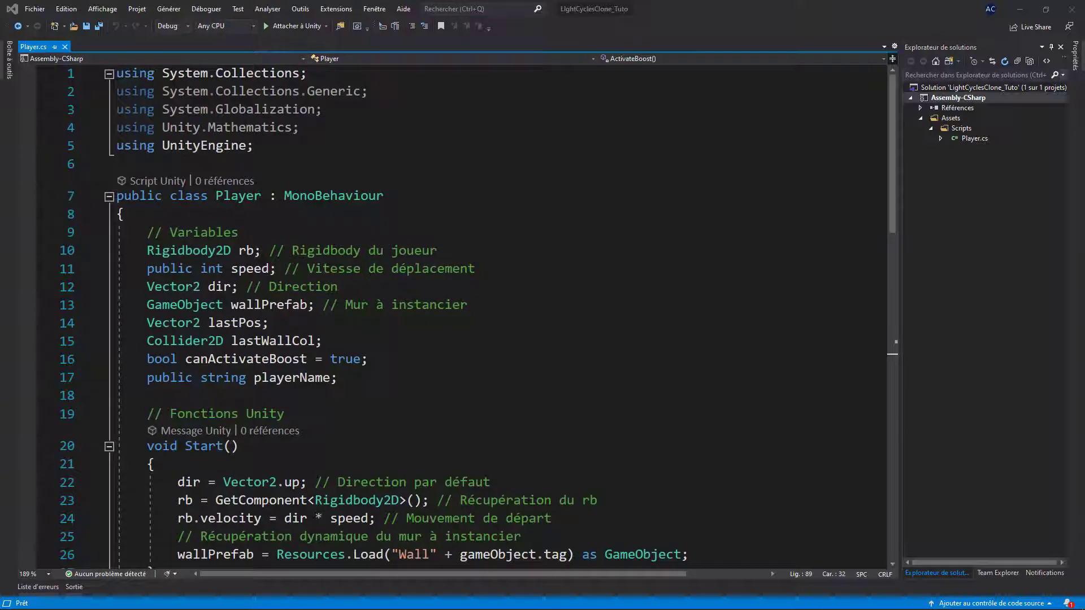
left_click_drag(894, 151, 894, 400)
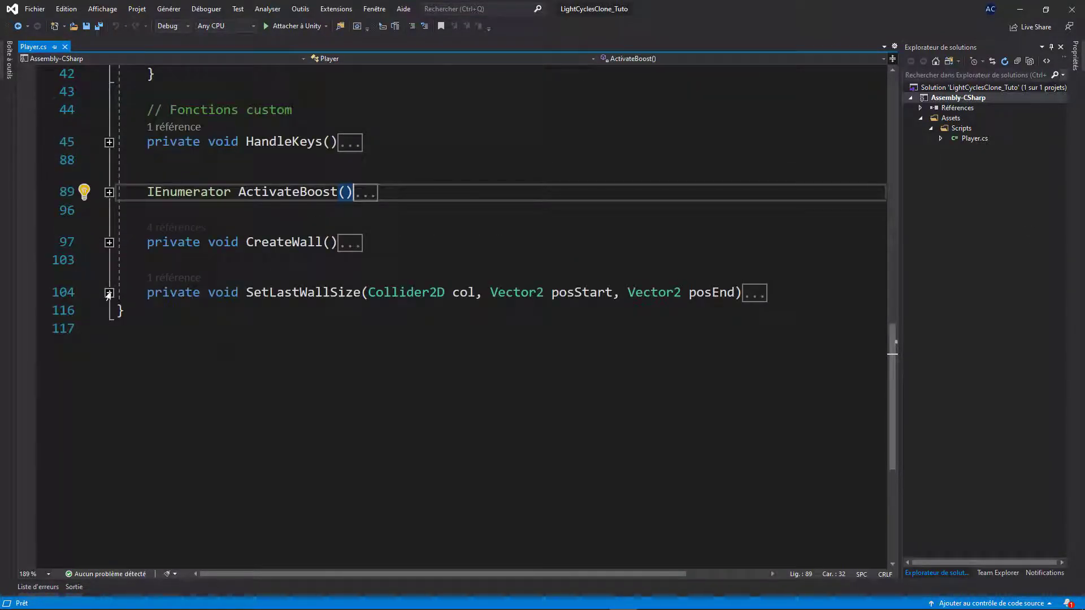
left_click(109, 293)
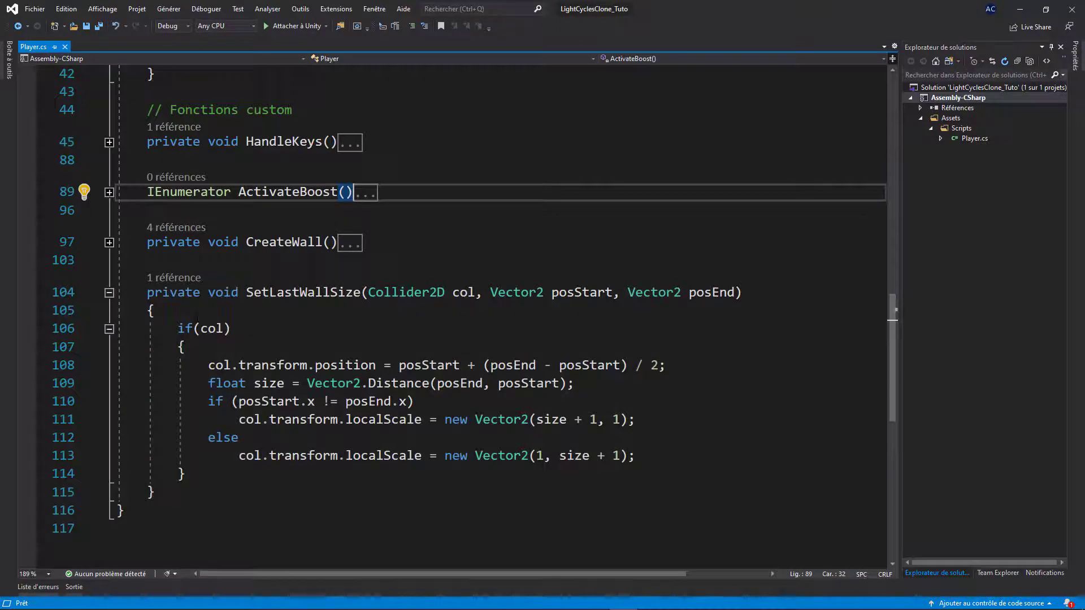
double_click(616, 419)
double_click(593, 419)
double_click(615, 455)
double_click(542, 455)
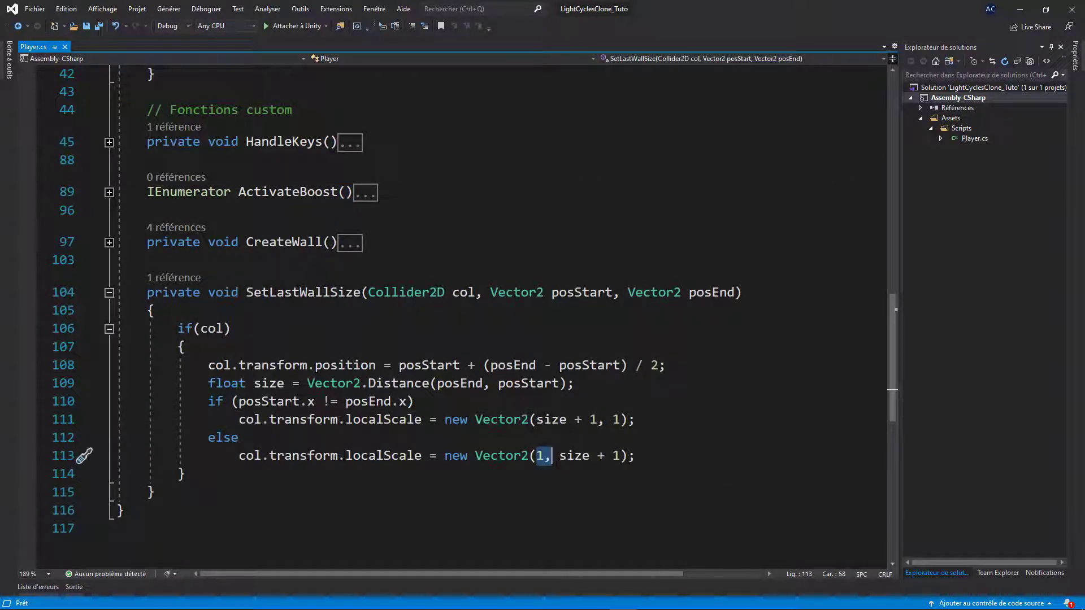
left_click(109, 292)
Find the boom and Wall resource-loading calls, then select the boom prefab in Resources
left_click_drag(896, 421, 926, 187)
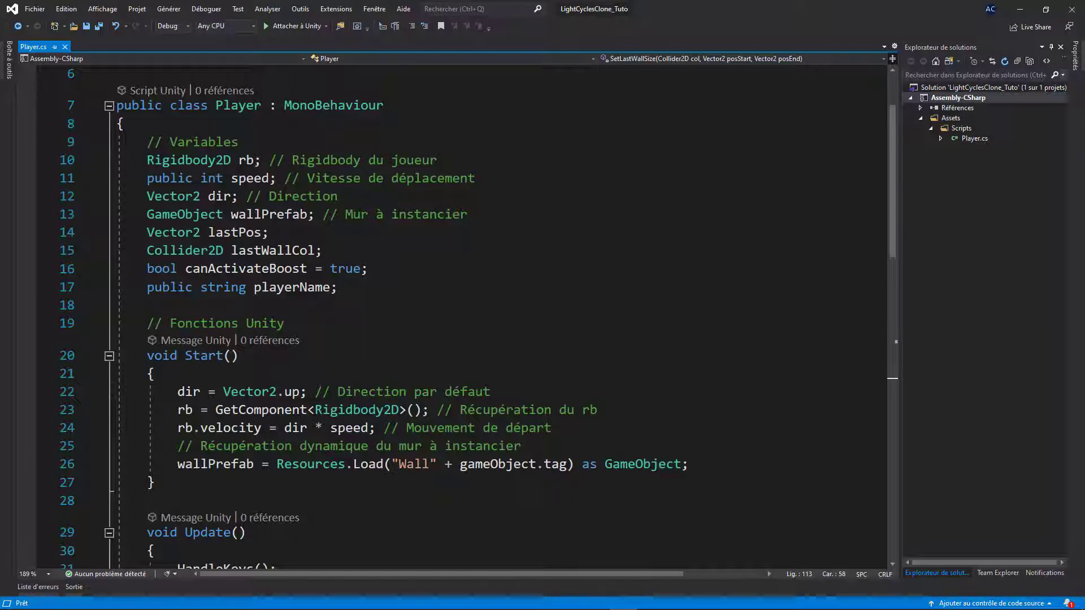
scroll(452, 316, "down", 2)
scroll(452, 317, "down", 5)
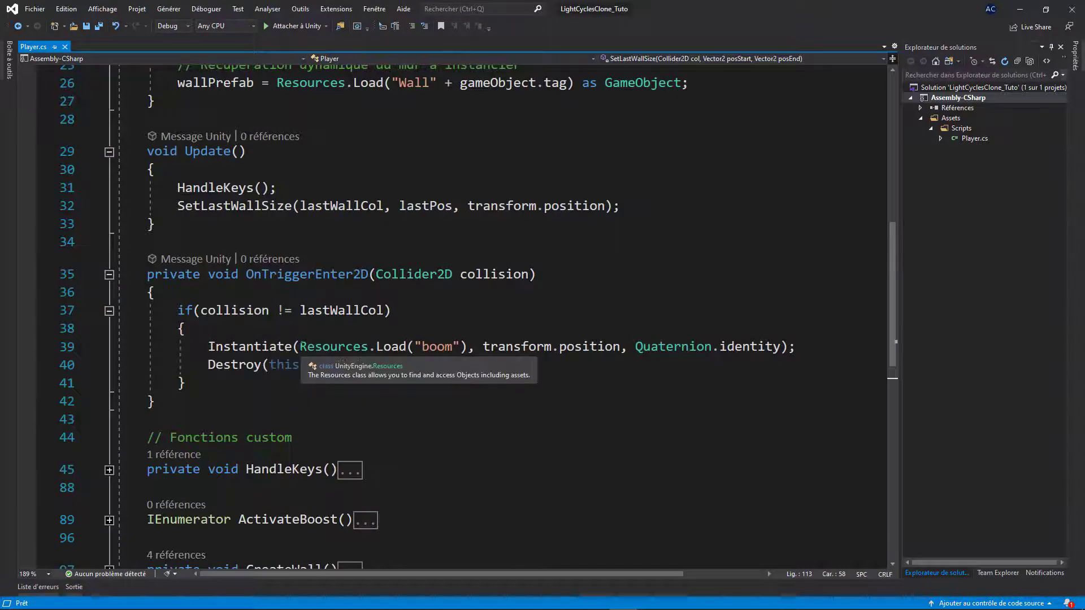
left_click_drag(300, 346, 467, 347)
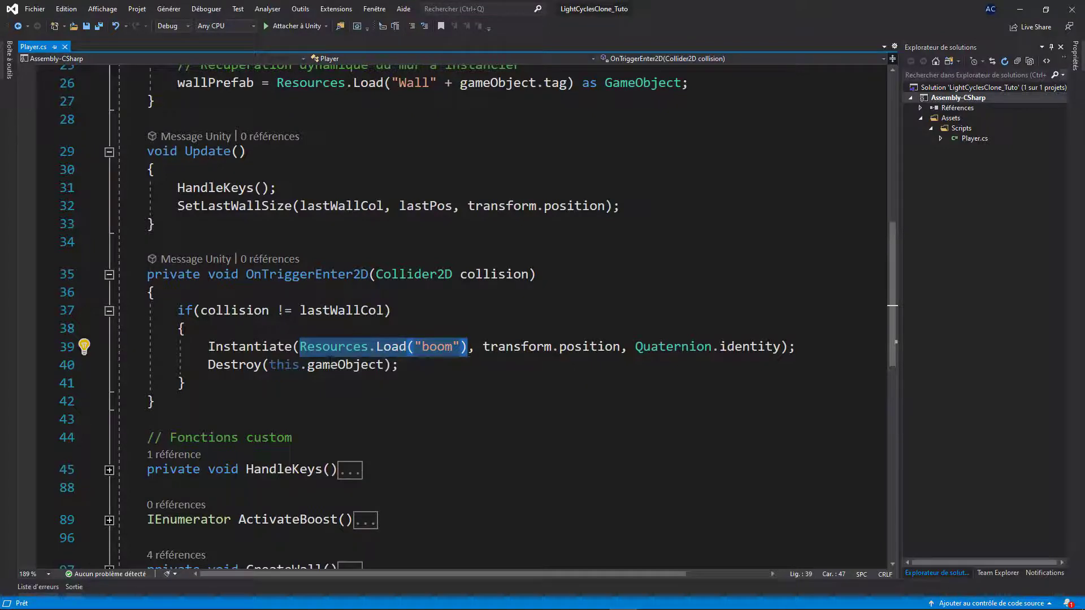
scroll(360, 366, "up", 3)
left_click_drag(277, 209, 438, 210)
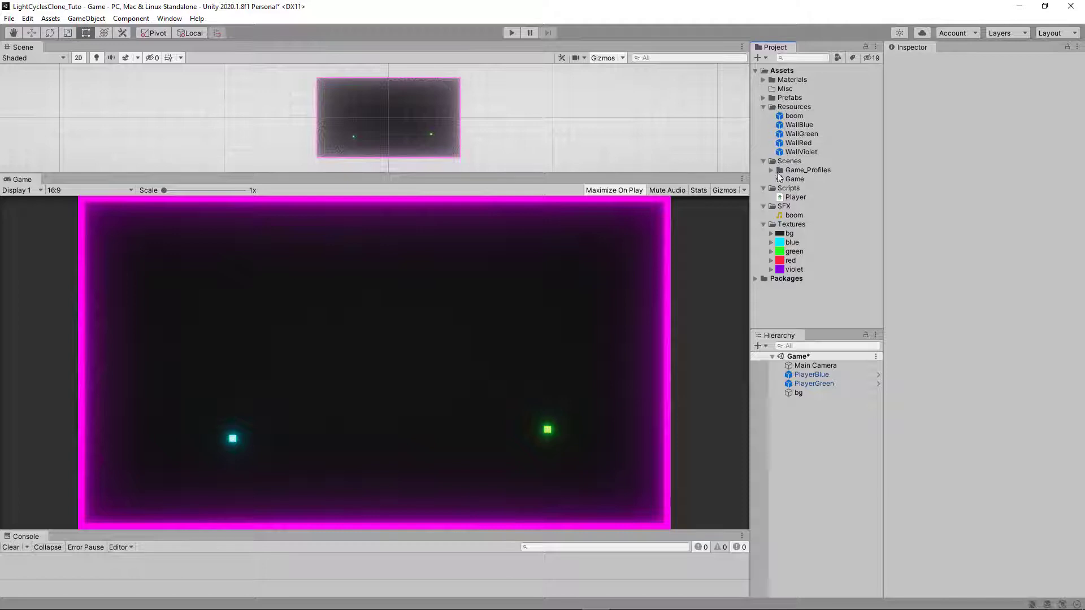
left_click(791, 117)
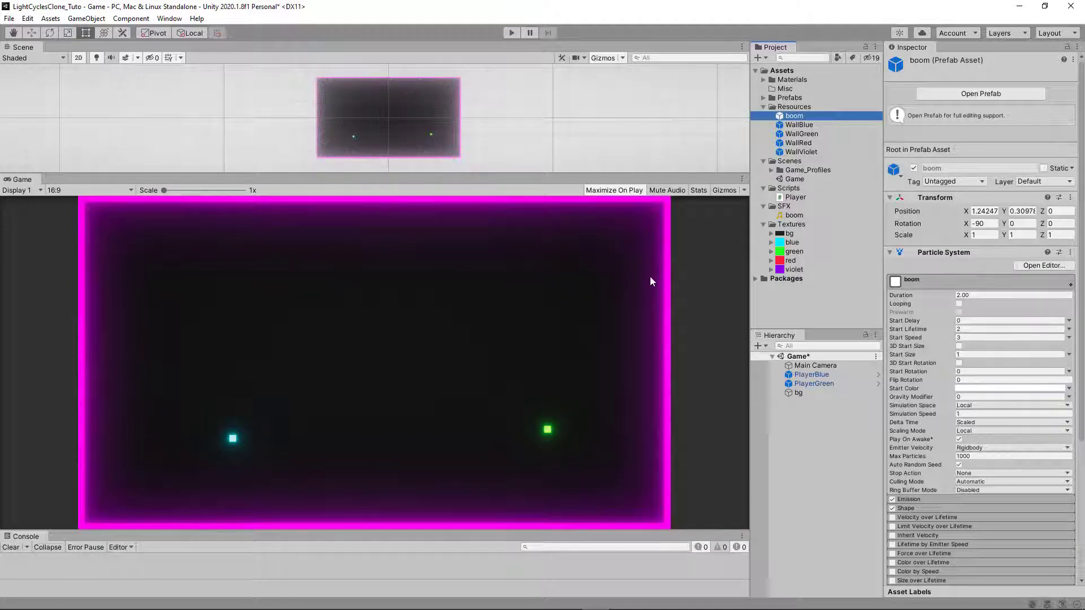
Create a C# script named Cam in Scripts and drag it onto Main Camera's Inspector
right_click(793, 189)
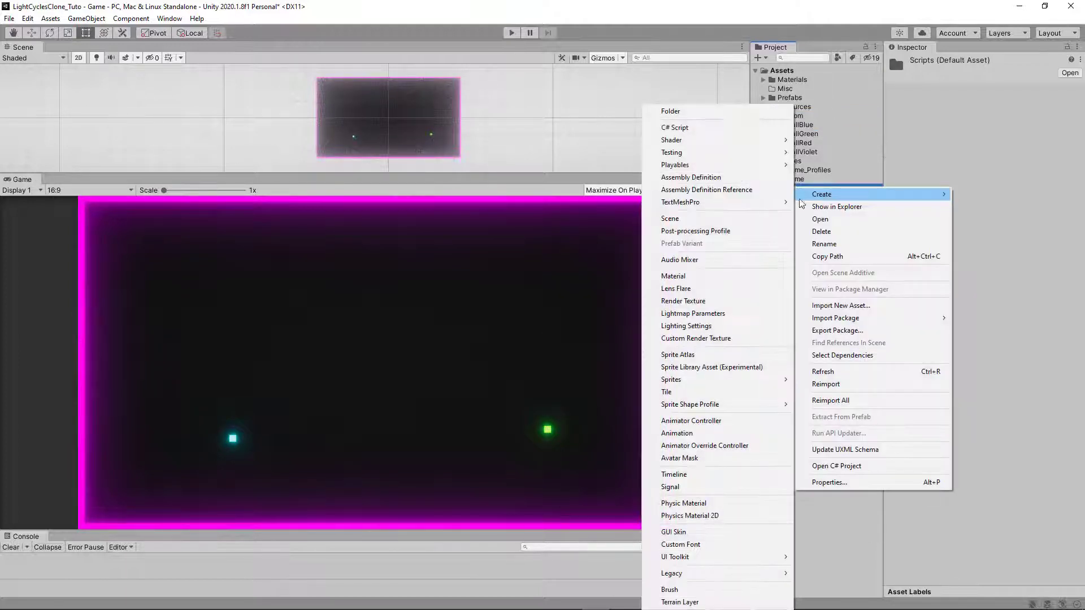
left_click(787, 188)
right_click(788, 190)
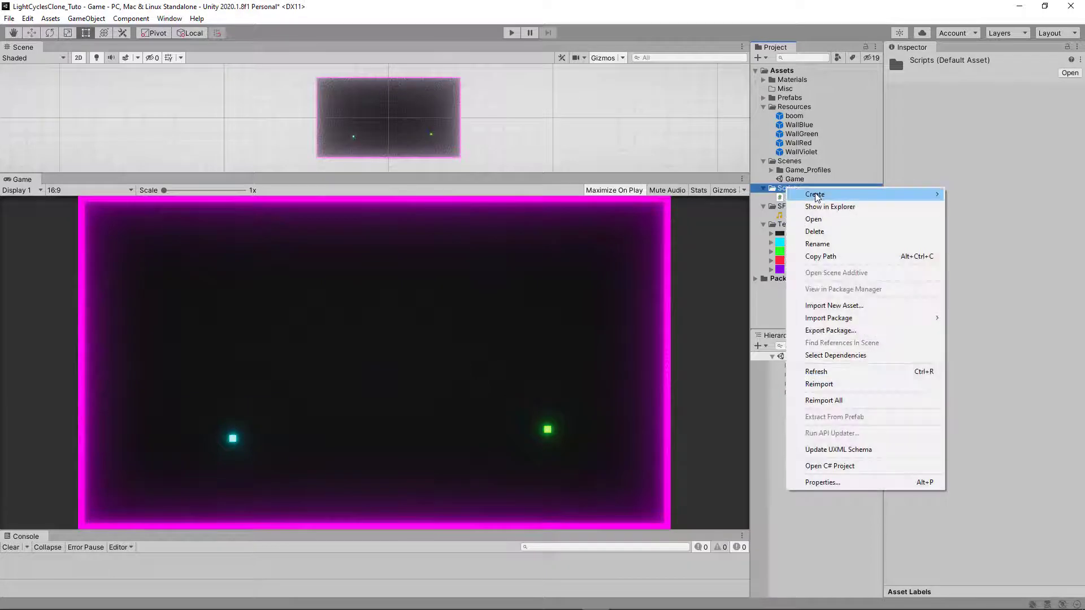
mouse_move(808, 194)
left_click(681, 130)
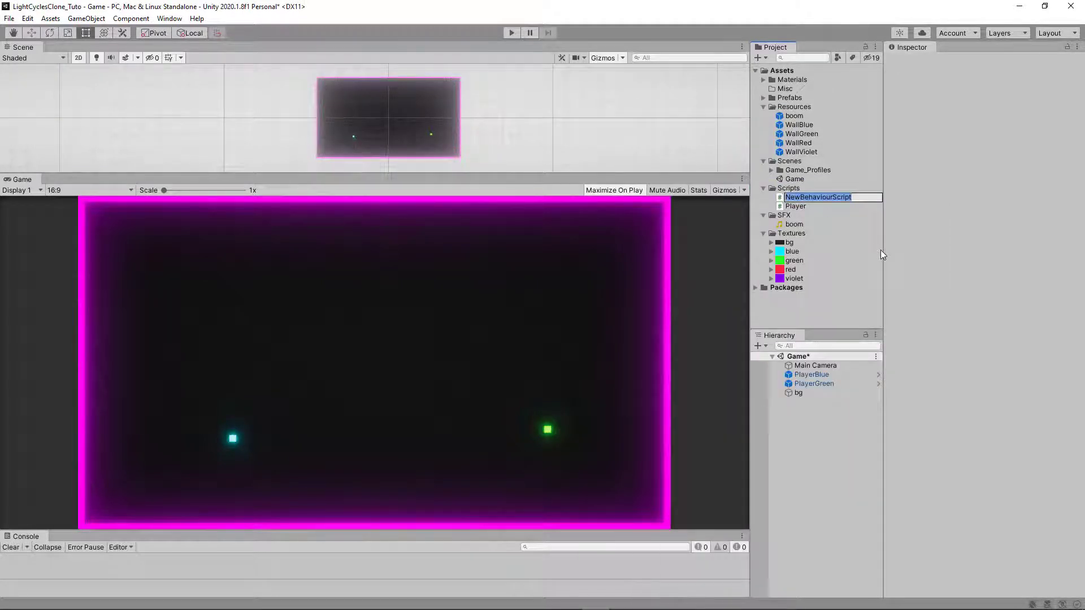
type("Cam")
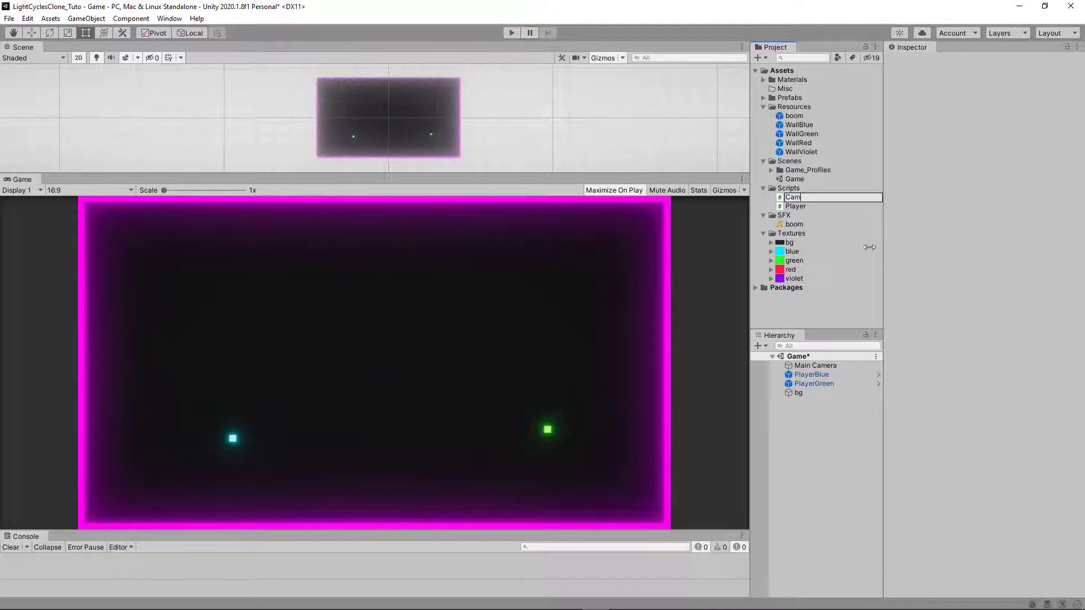
key("Return")
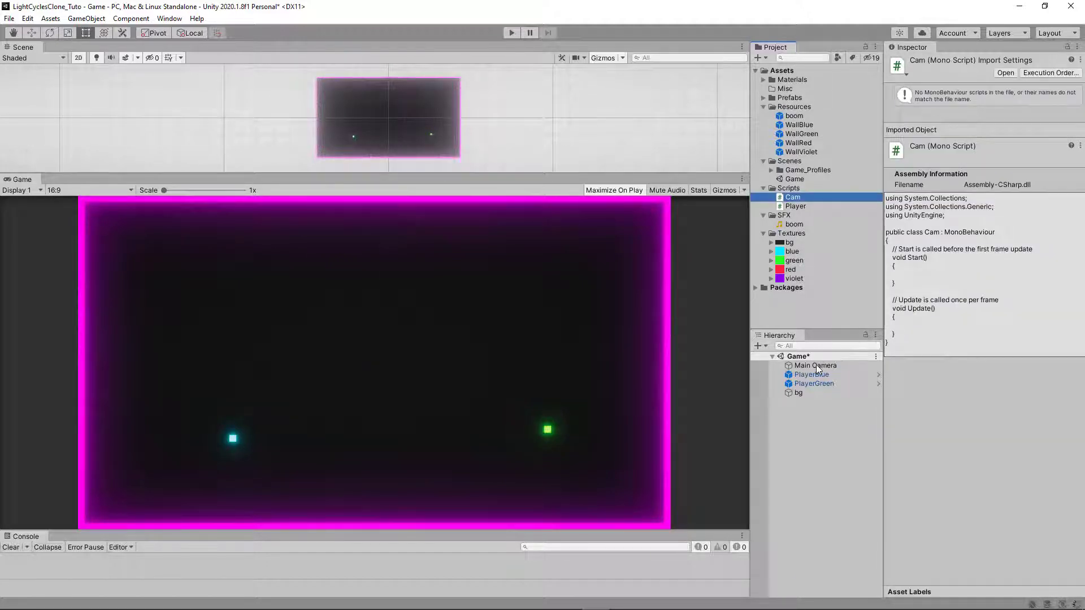
left_click(816, 367)
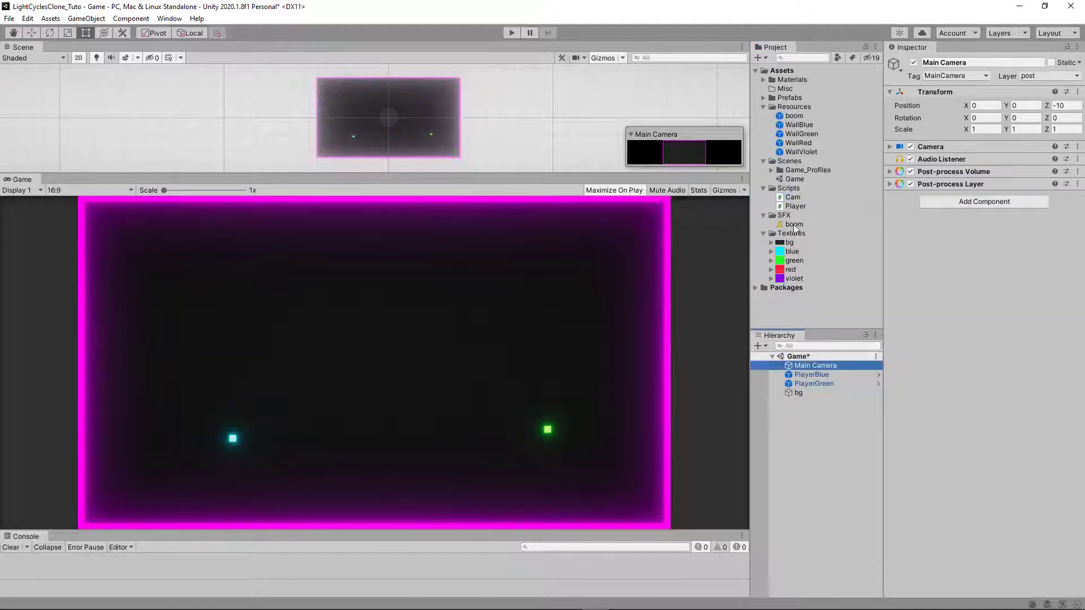
left_click_drag(792, 198, 927, 247)
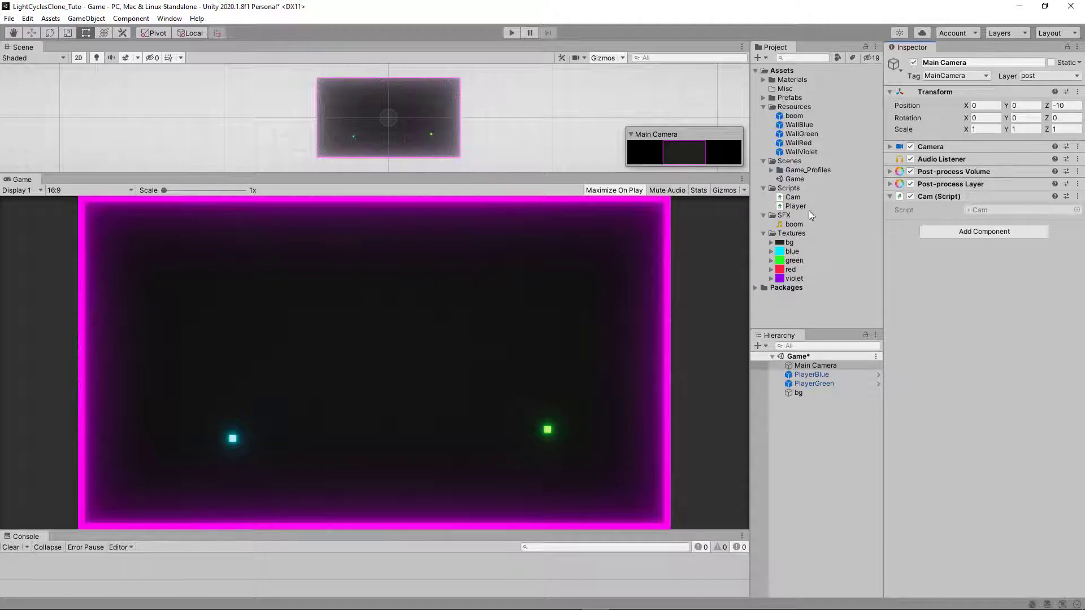
Open Cam.cs and delete the default Start and Update methods
double_click(795, 197)
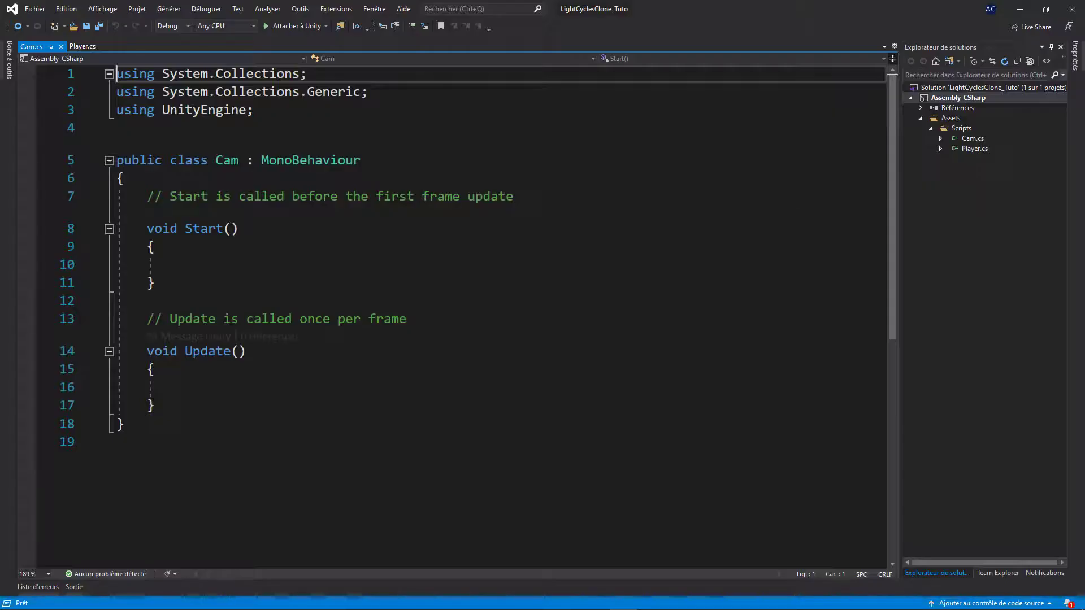
left_click_drag(158, 405, 148, 196)
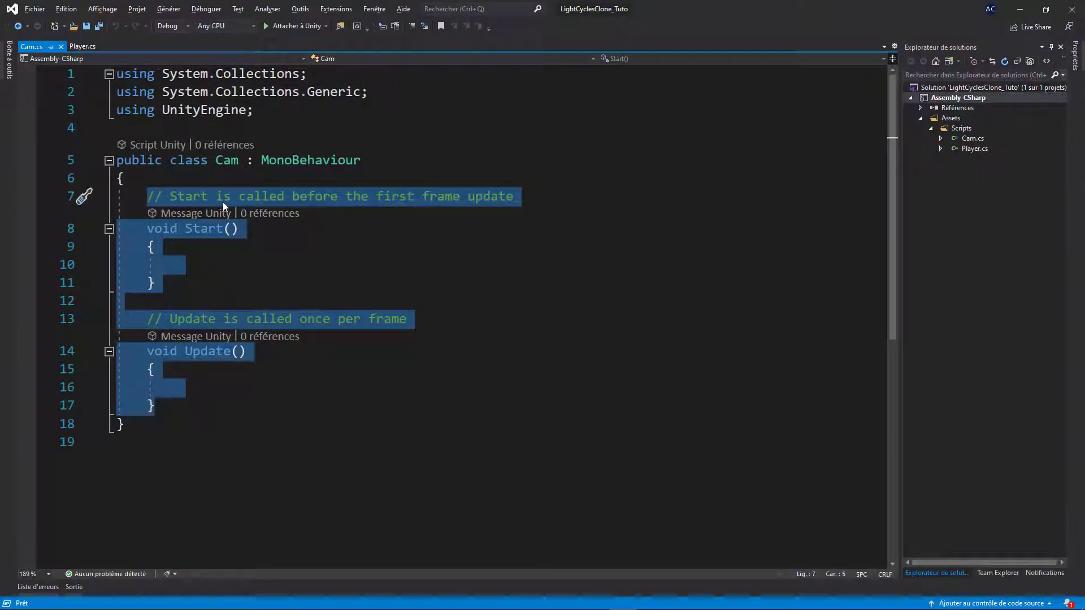
key("Delete")
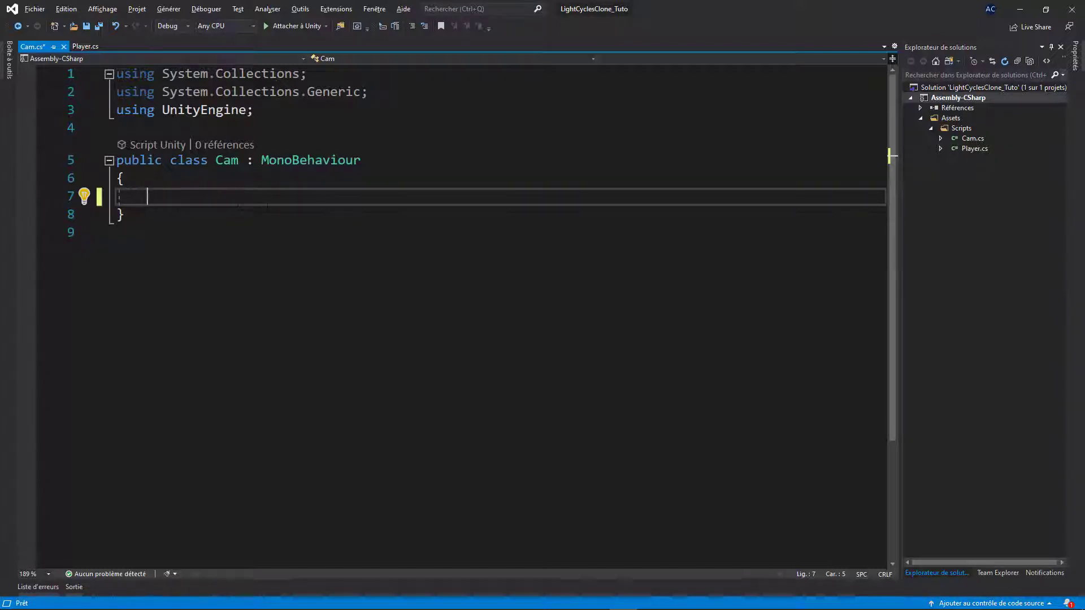
Declare a public AudioClip field named boomSfx in the Cam class
type("pu")
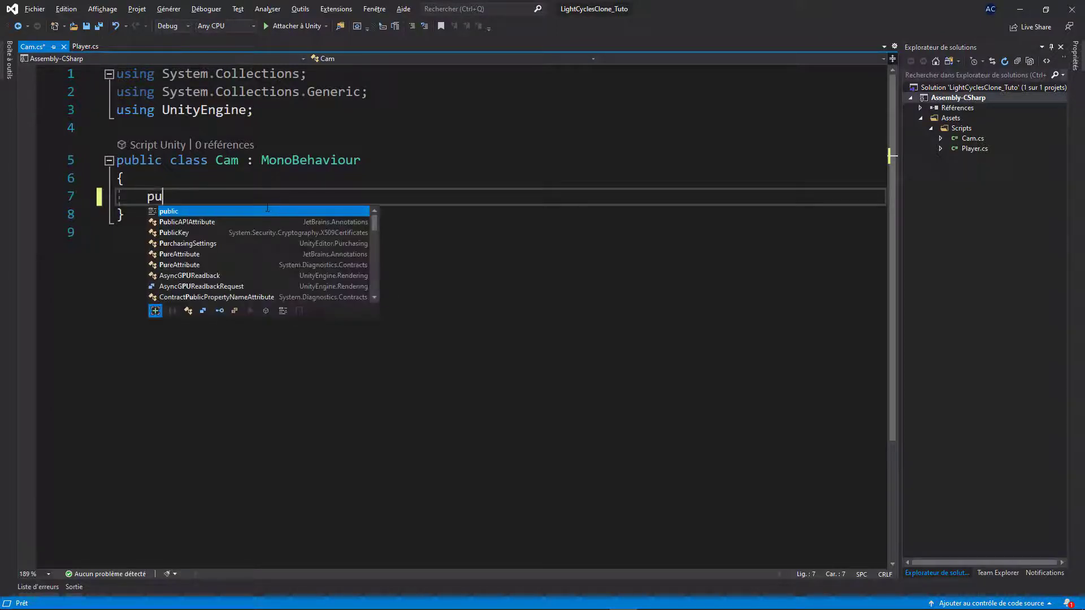
type("blic audio")
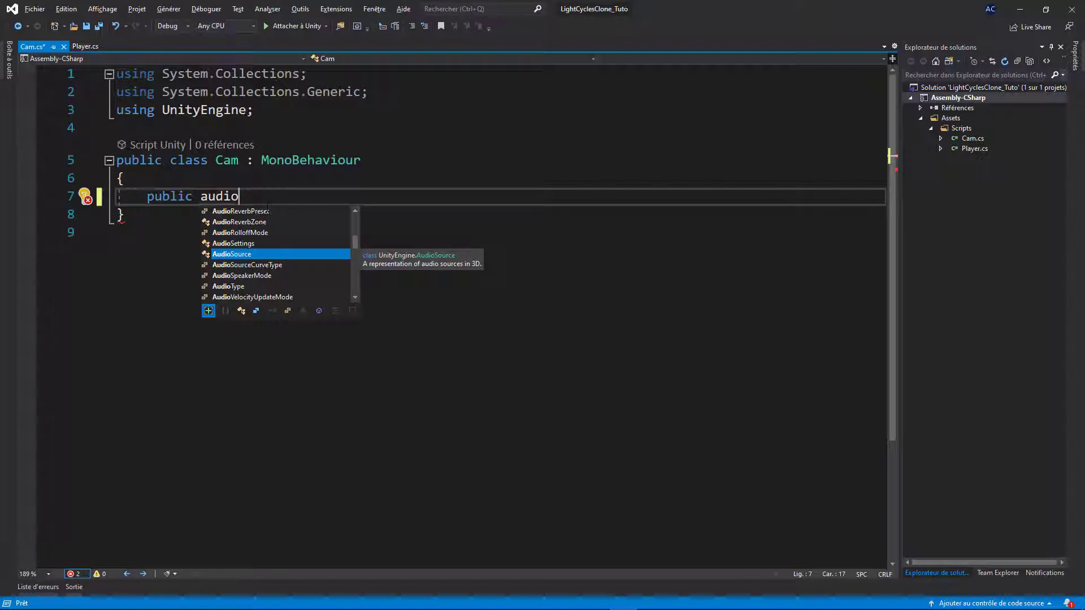
type("c")
key("Tab")
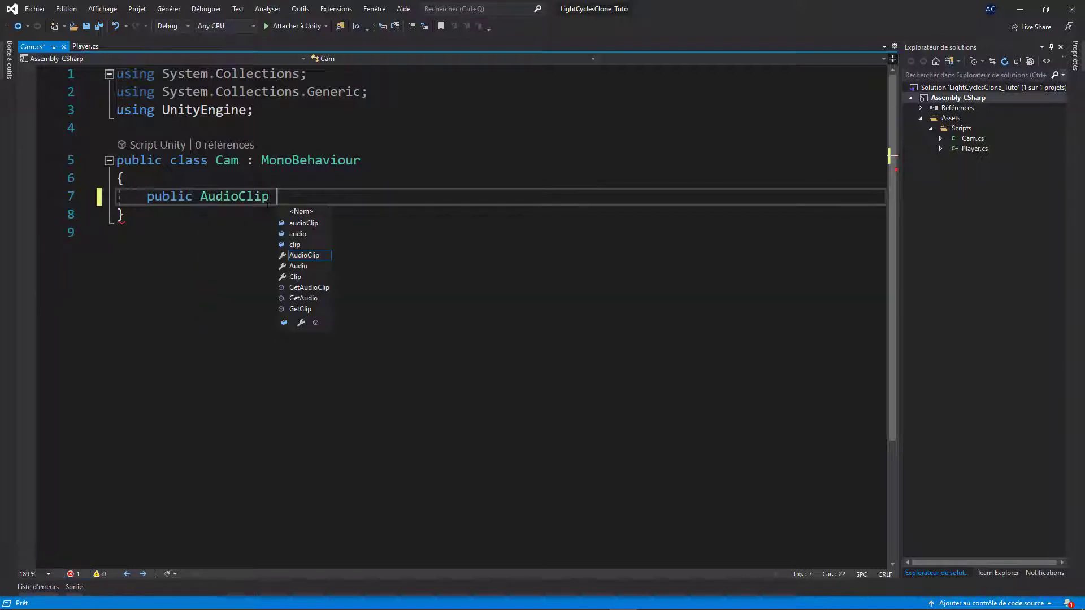
type("boomSfx")
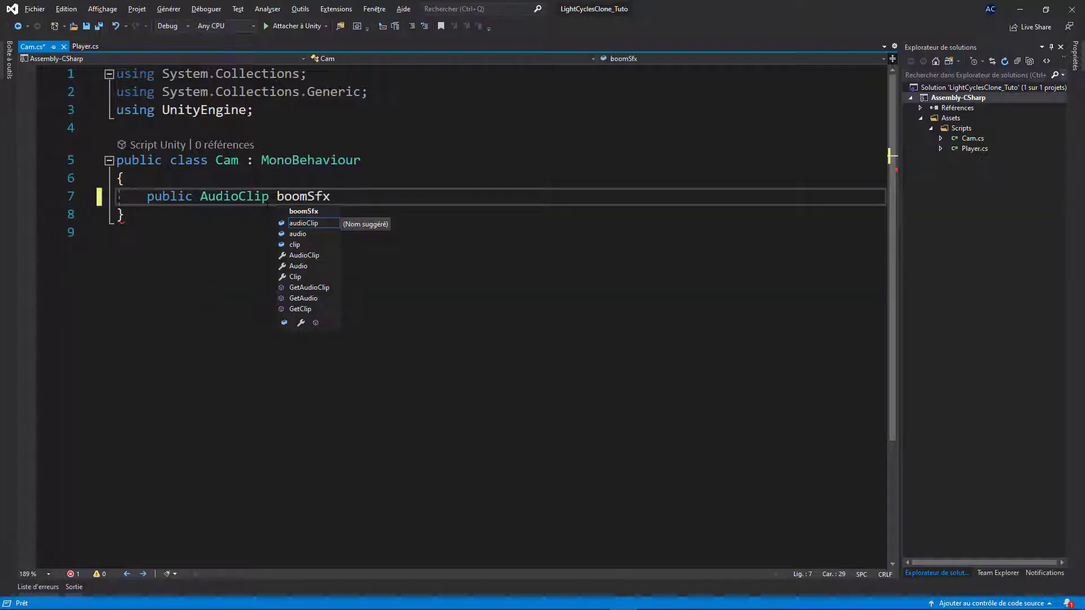
type(";")
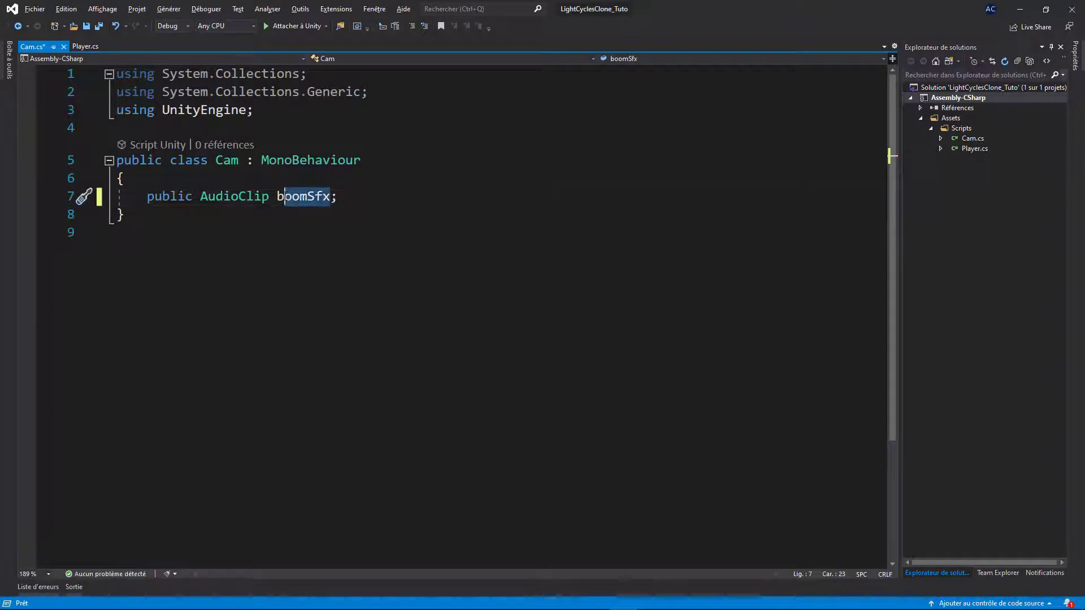
left_click_drag(337, 196, 141, 196)
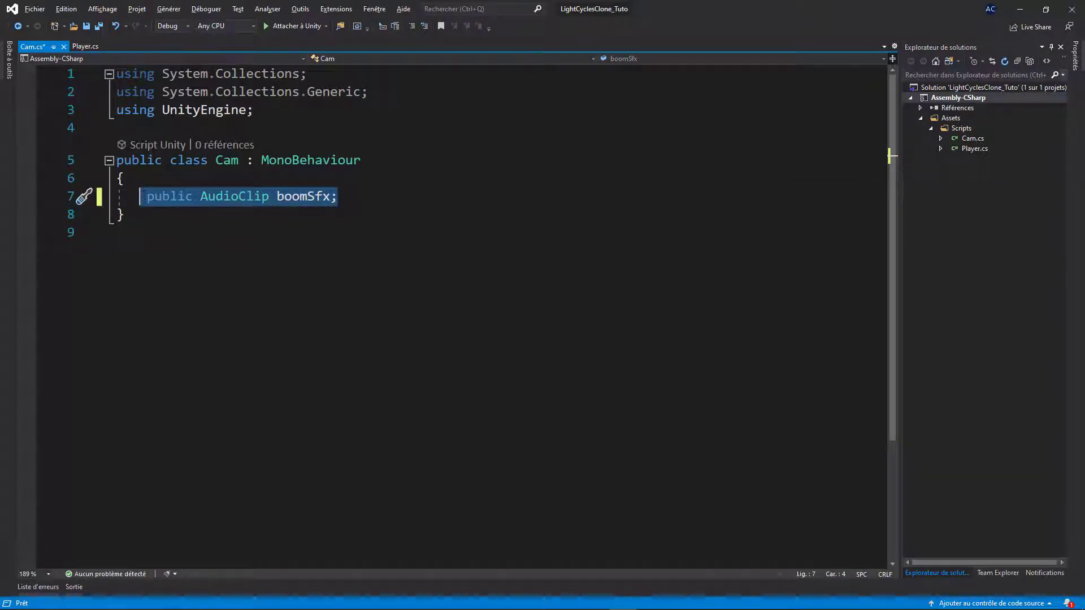
key("End")
Add an empty public void PlayBoomSfx() method to Cam.cs
key("Return")
key("Return")
type("pu")
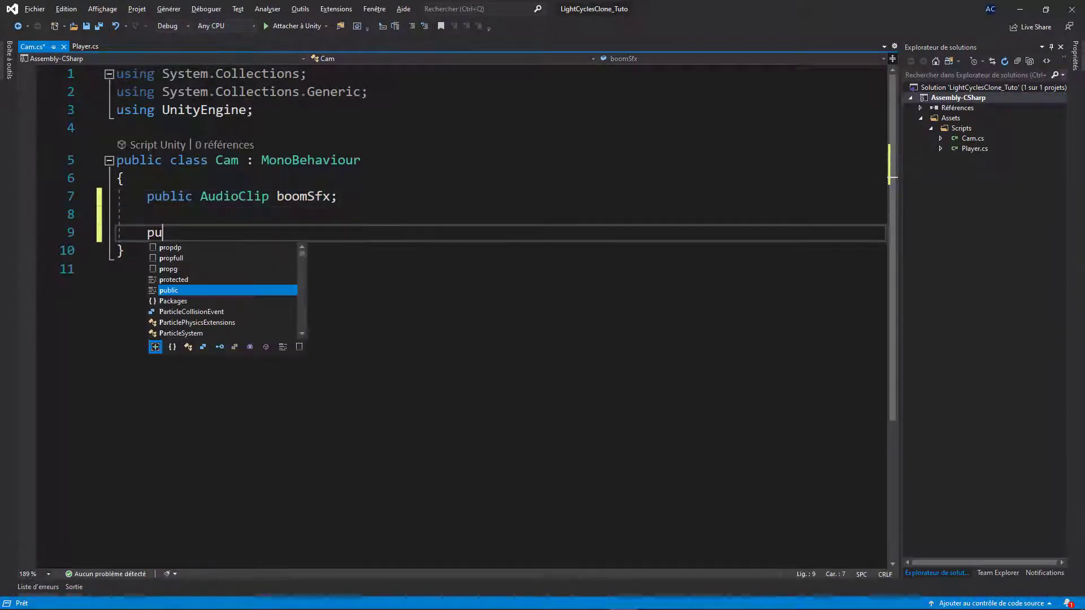
type("blic void ")
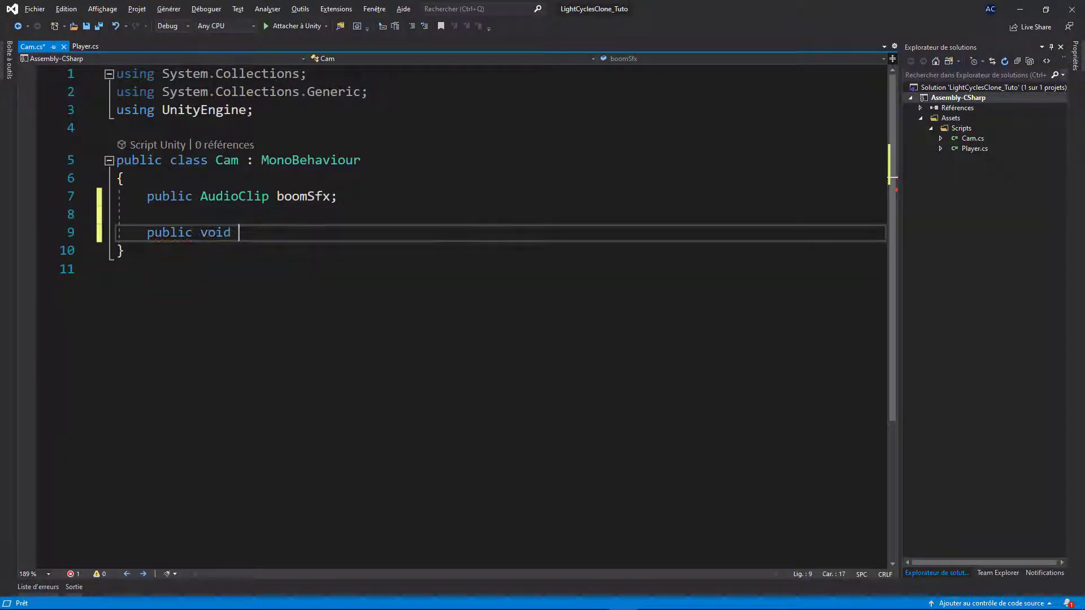
type("PlayB")
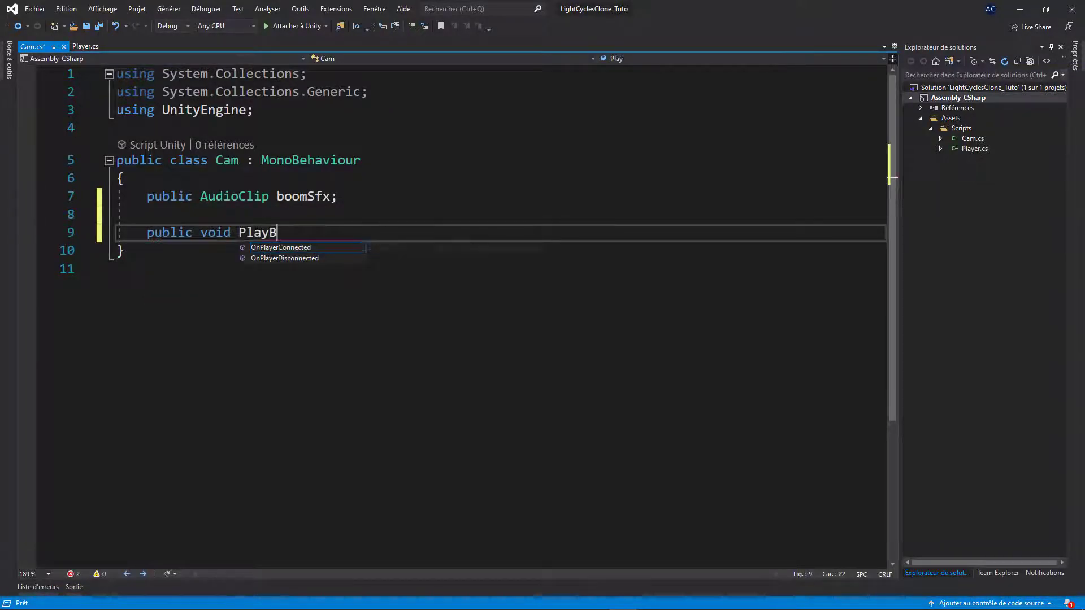
type("oomSfx()")
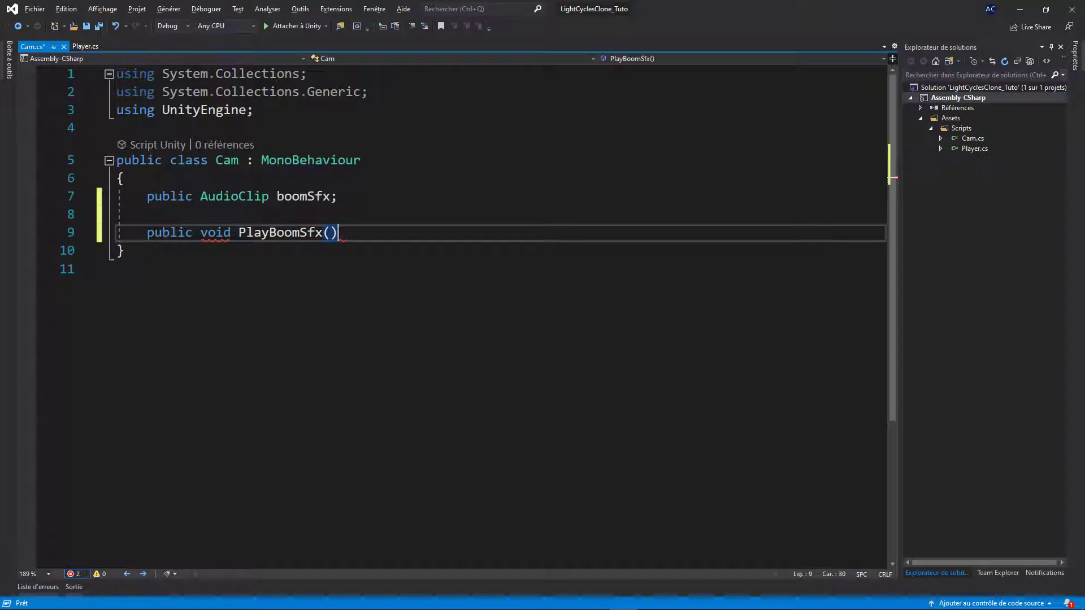
key("Return")
type("{")
key("Return")
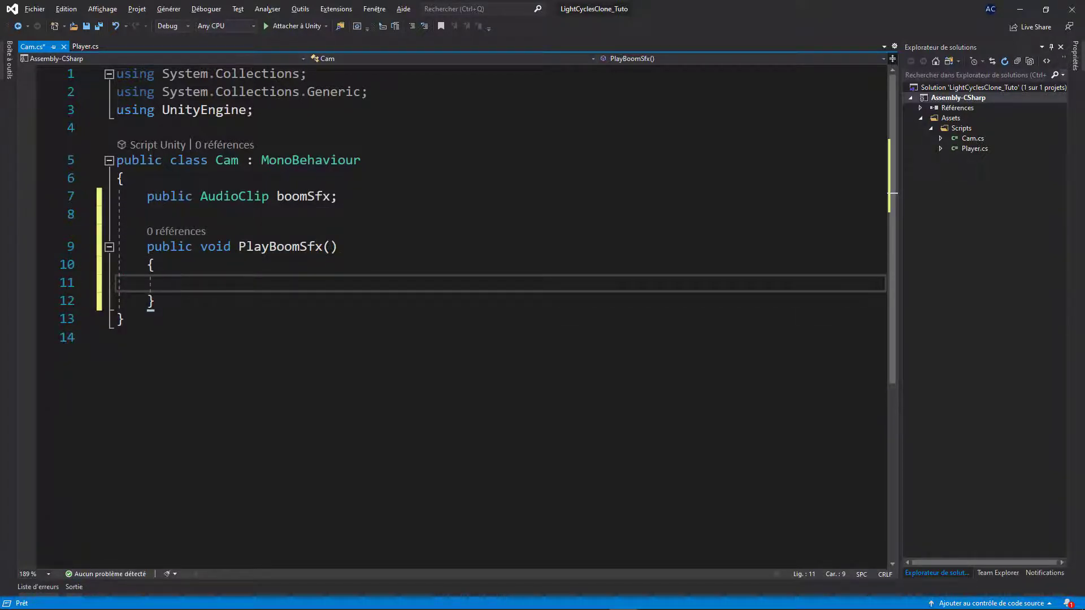
Write GetComponent<AudioSource>().PlayOneShot() inside PlayBoomSfx
type("getC")
key("Tab")
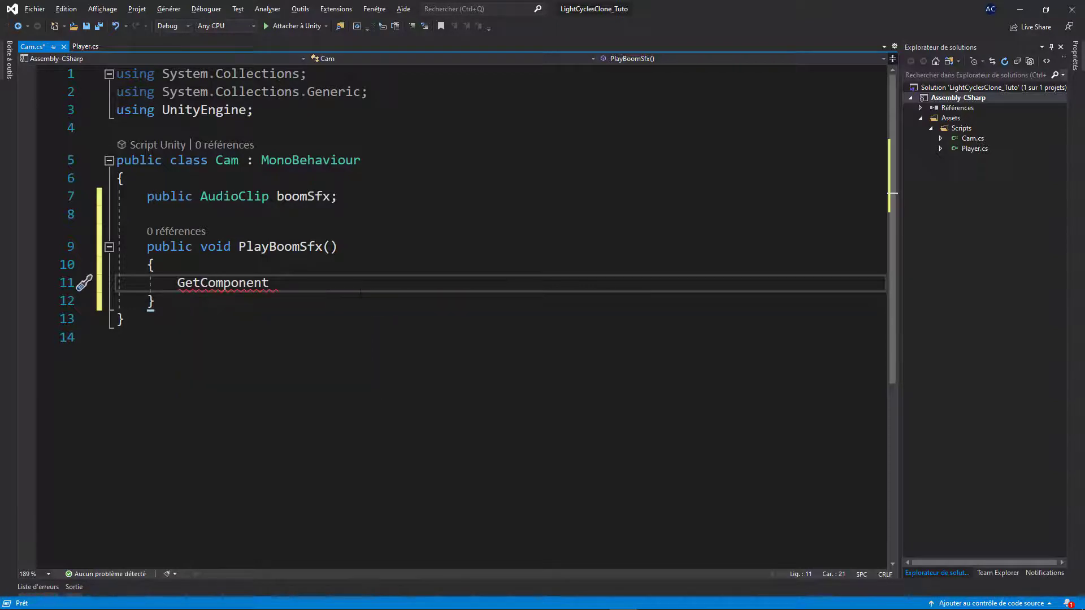
type("<Aud")
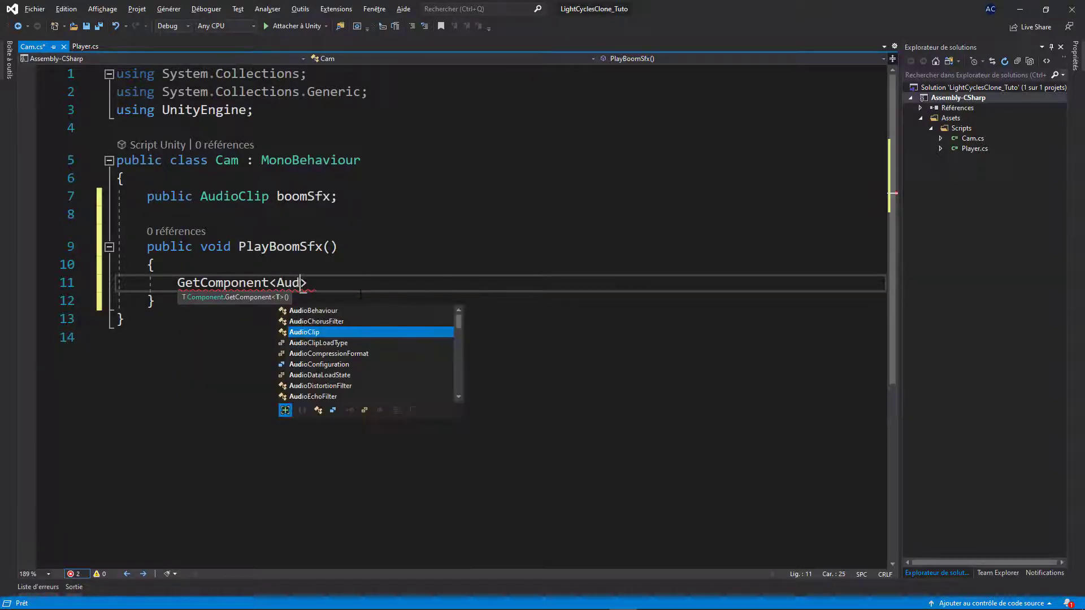
type("ioSo")
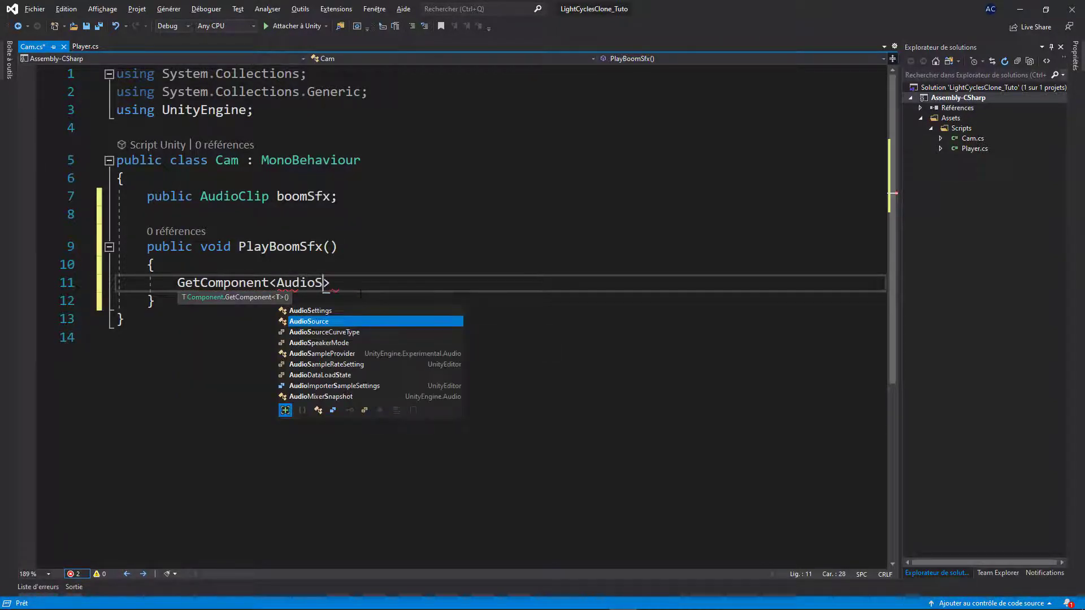
key("Tab")
key("Right")
type("().")
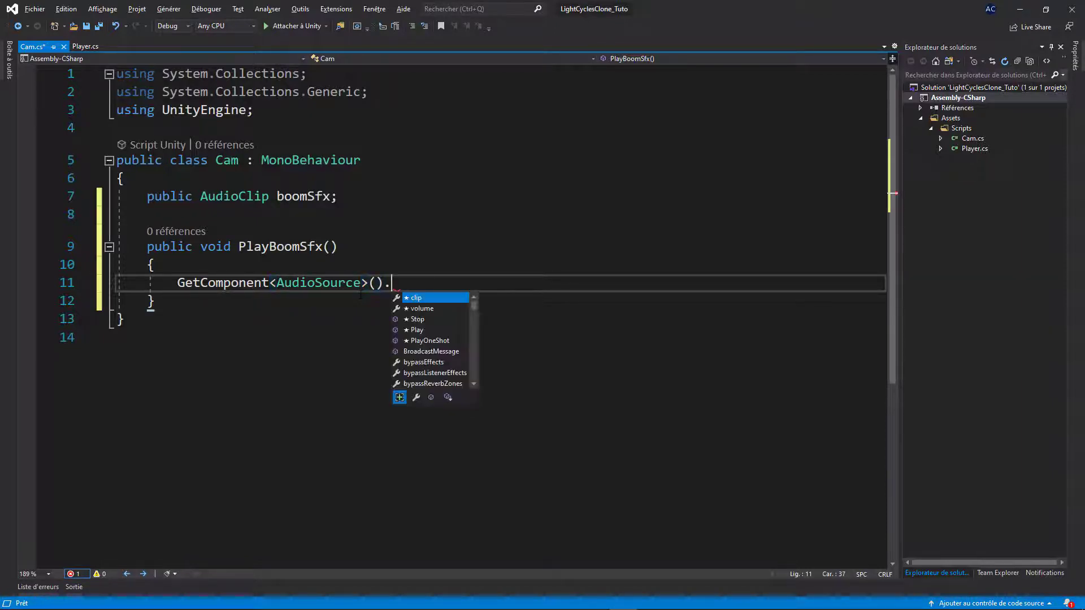
type("pla")
key("Tab")
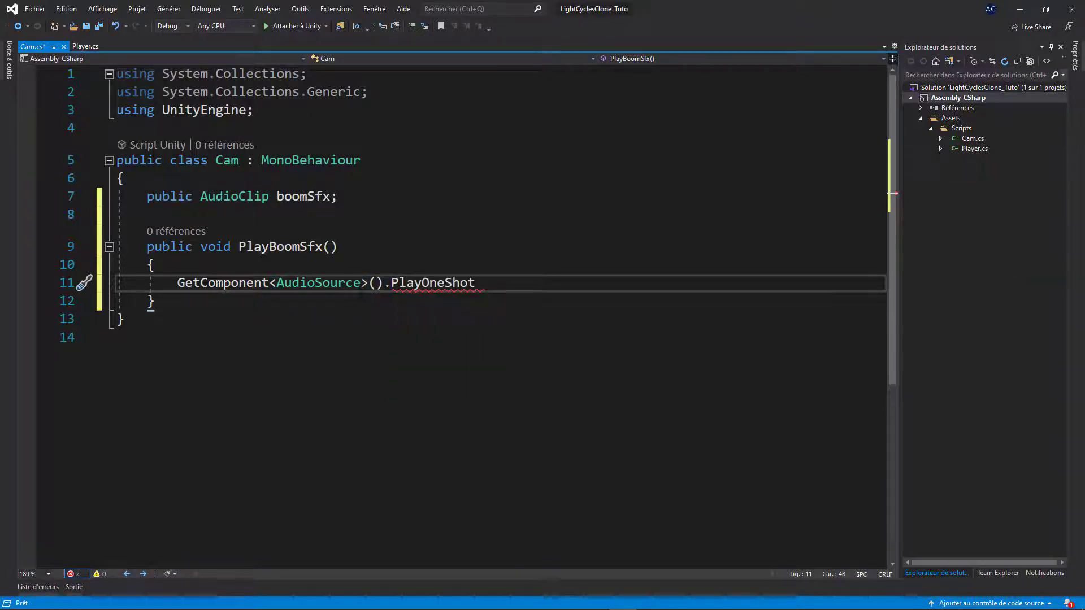
type("()")
Pass boomSfx to PlayOneShot, end the line with a semicolon, and save Cam.cs
double_click(303, 196)
key("ctrl+c")
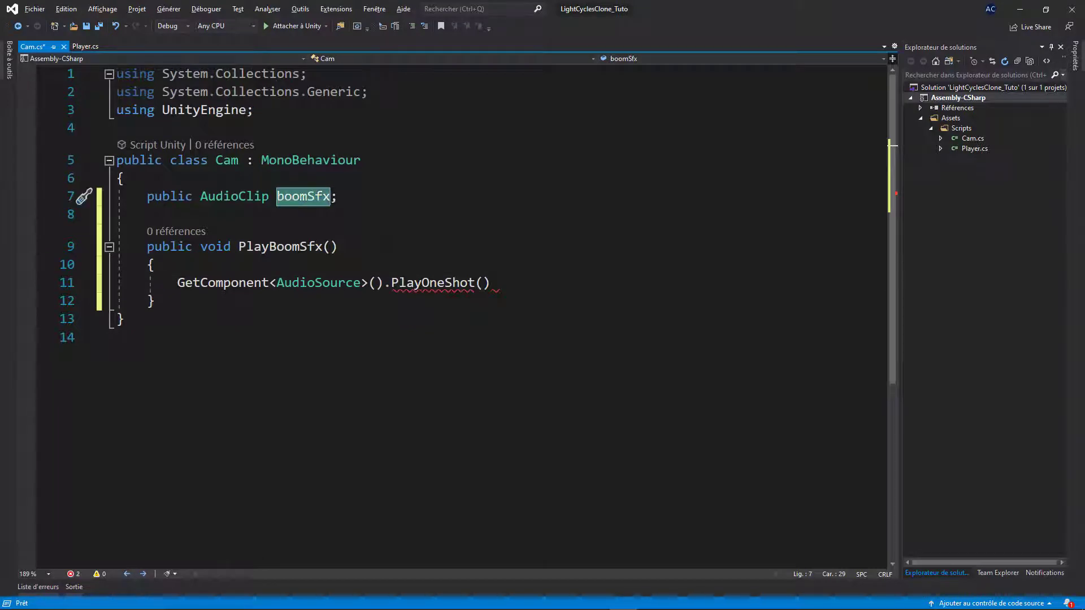
left_click(483, 283)
key("ctrl+v")
left_click(569, 284)
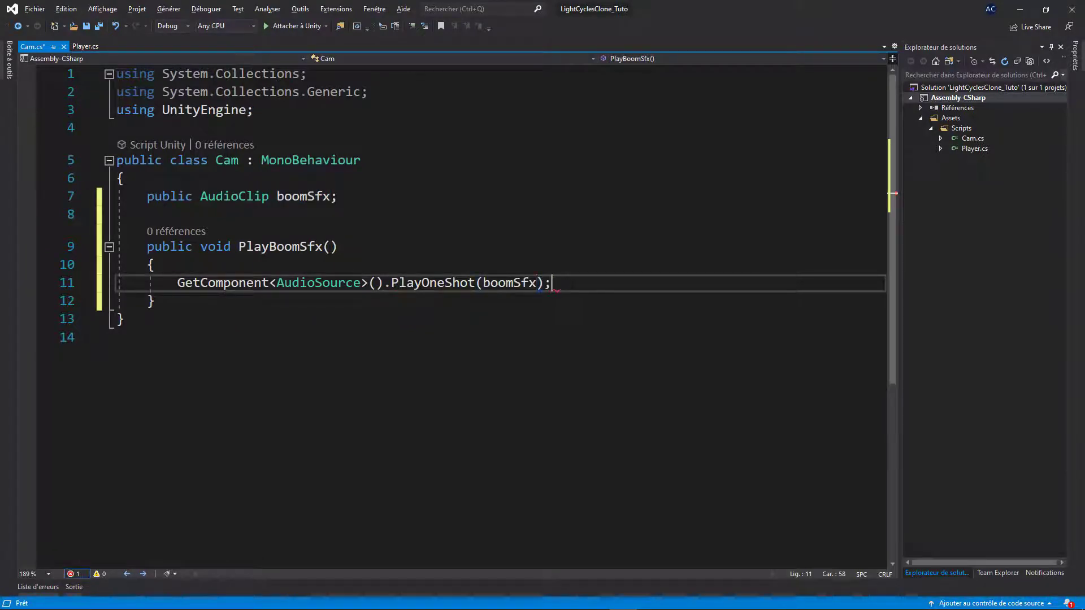
type(";")
key("ctrl+s")
left_click_drag(568, 284, 201, 283)
key("Down")
key("Down")
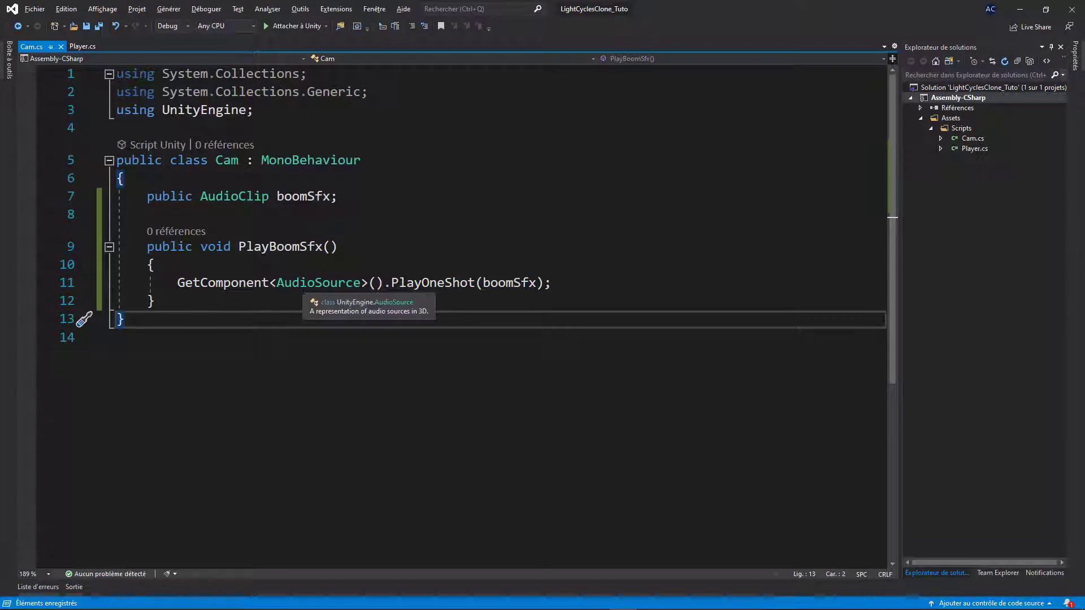
double_click(304, 284)
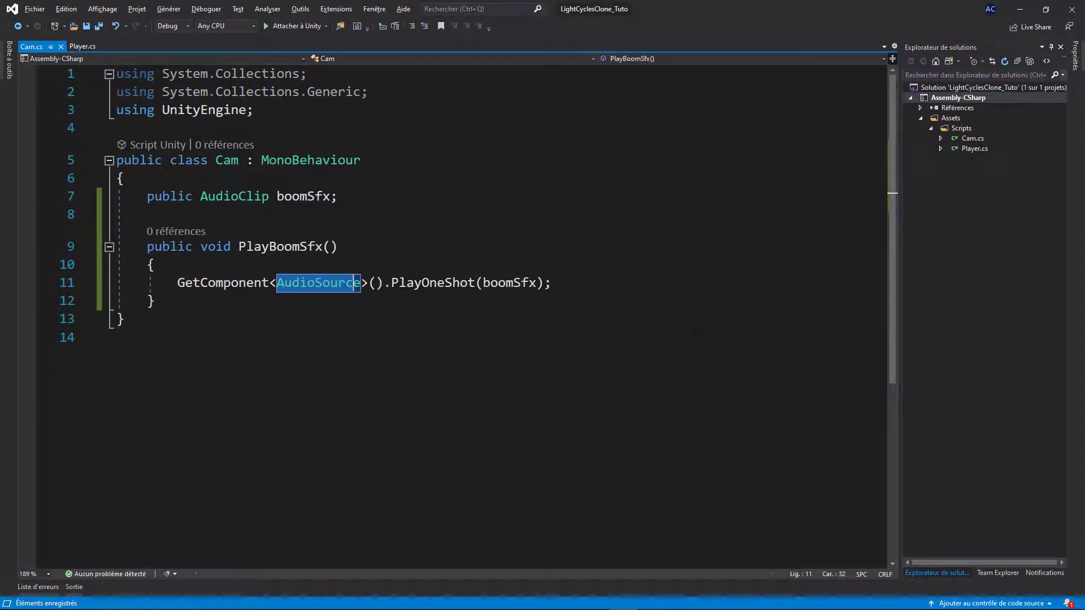
key("alt+Tab")
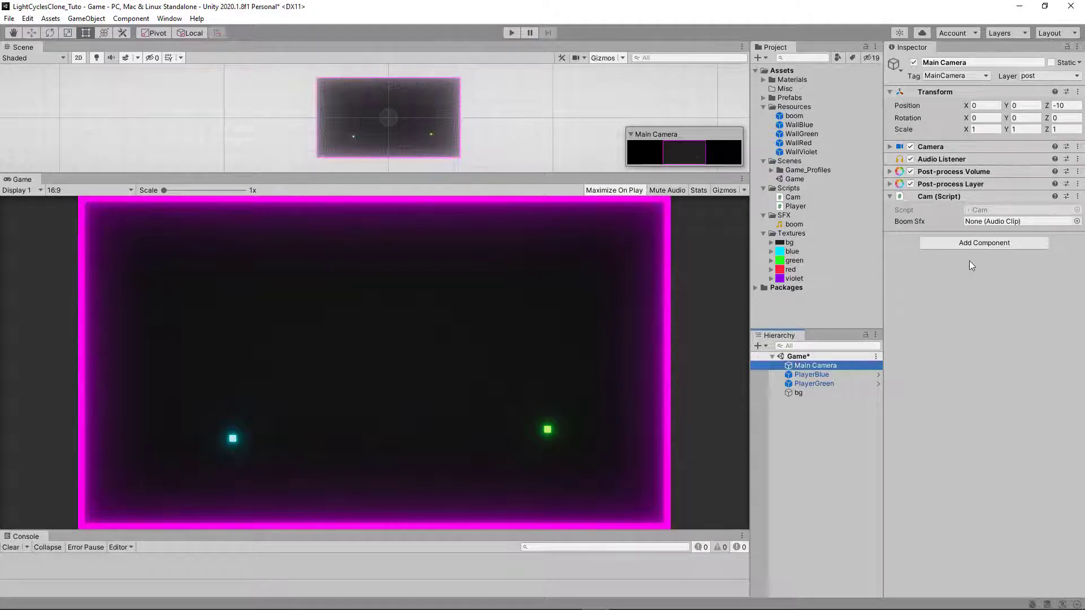
Add an Audio Source component to Main Camera and drag SFX/boom into its Boom Sfx slot
left_click(984, 245)
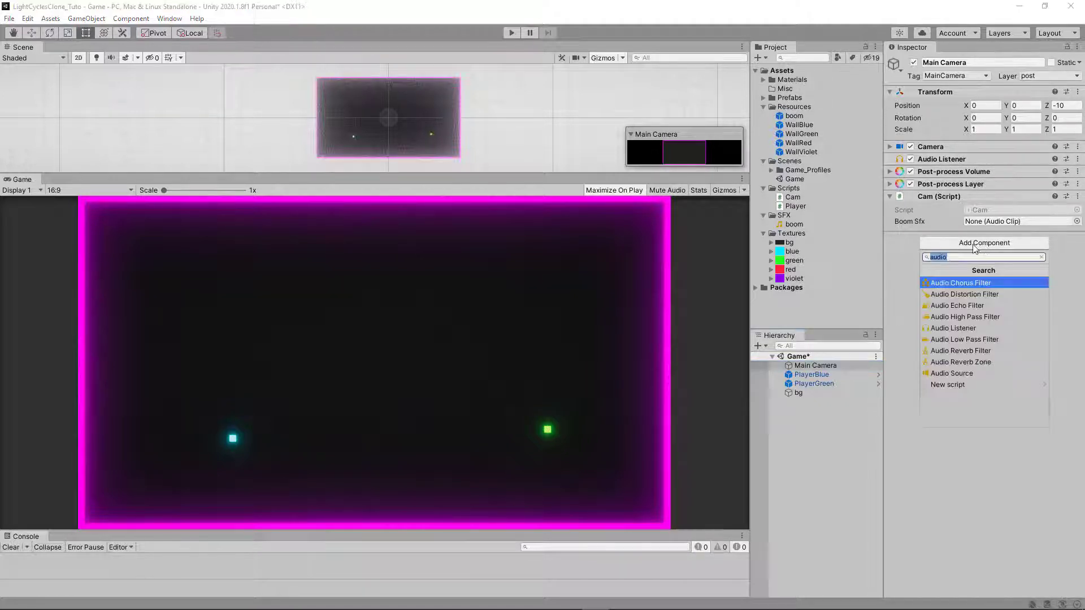
left_click(973, 371)
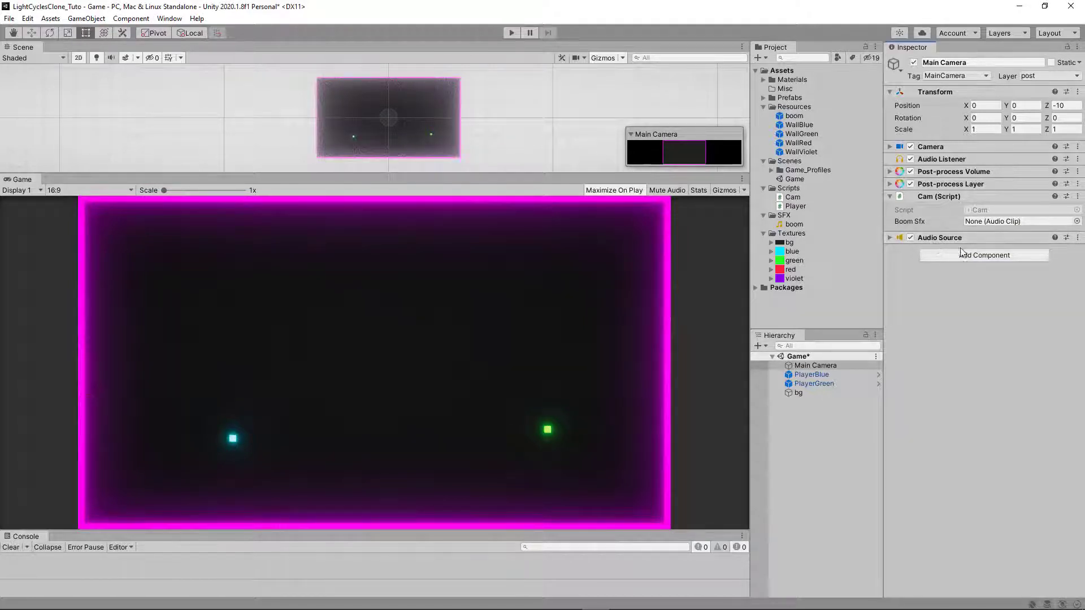
left_click_drag(793, 225, 985, 223)
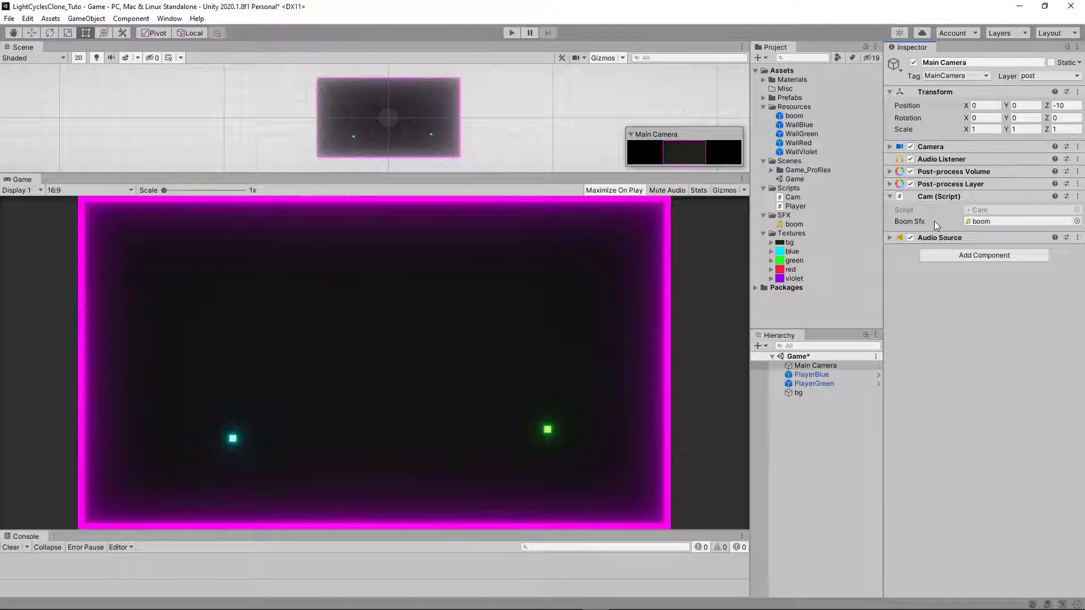
key("alt+Tab")
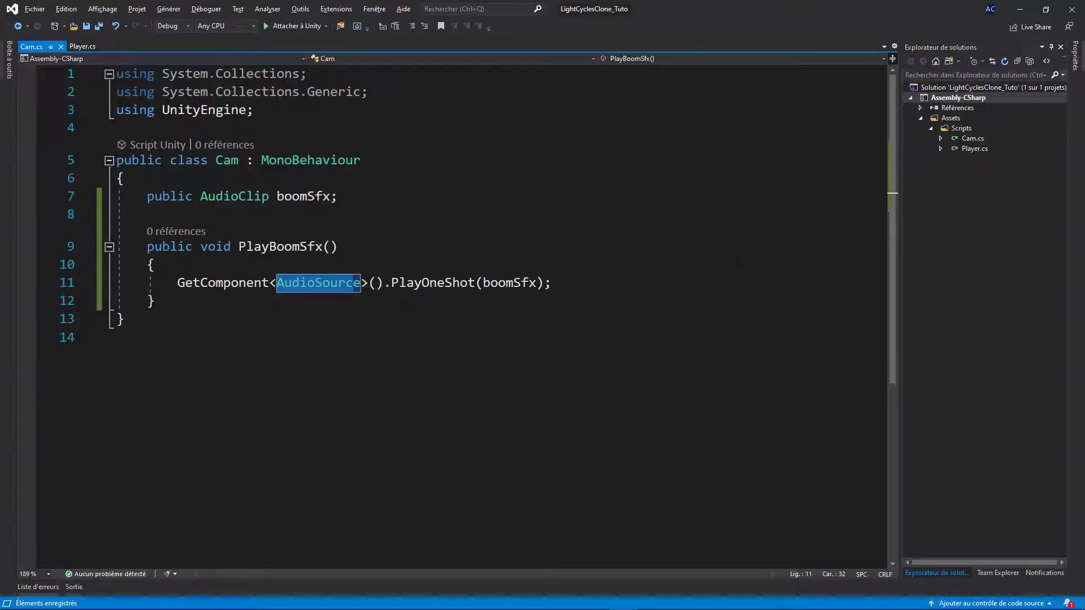
Review the PlayBoomSfx header, then locate the OnTriggerEnter2D method in Player.cs
left_click(215, 246)
left_click_drag(216, 246, 363, 259)
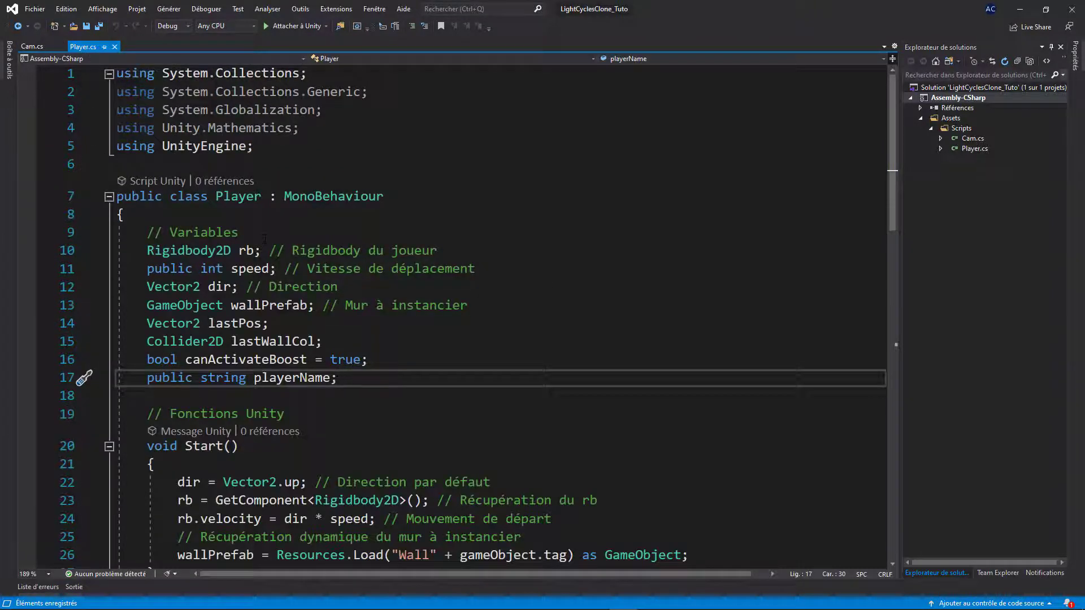
scroll(354, 375, "down", 4)
scroll(318, 248, "down", 2)
scroll(319, 248, "down", 2)
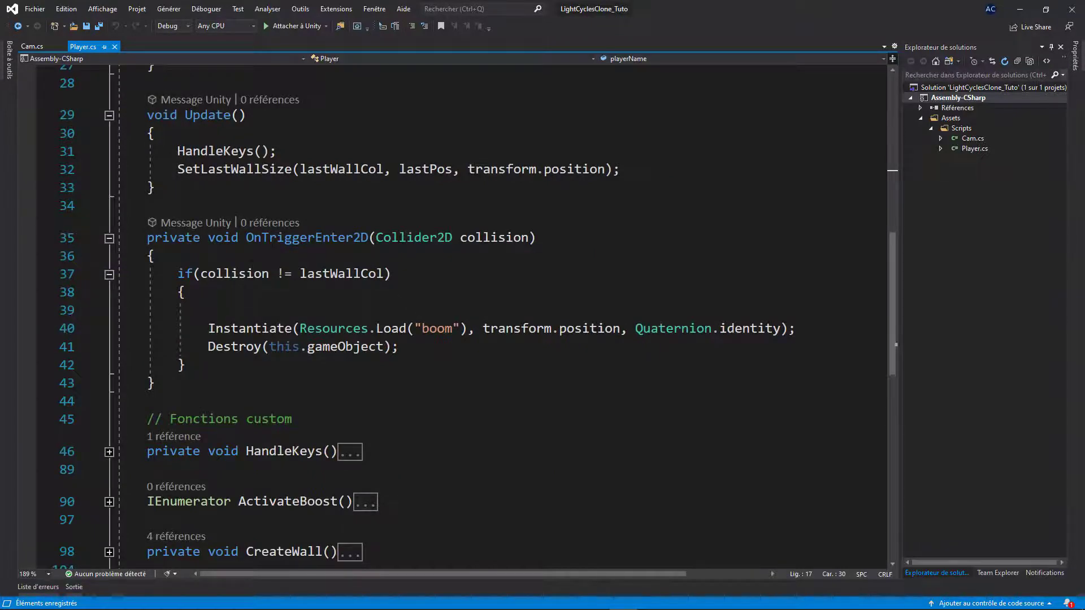
left_click_drag(185, 237, 525, 238)
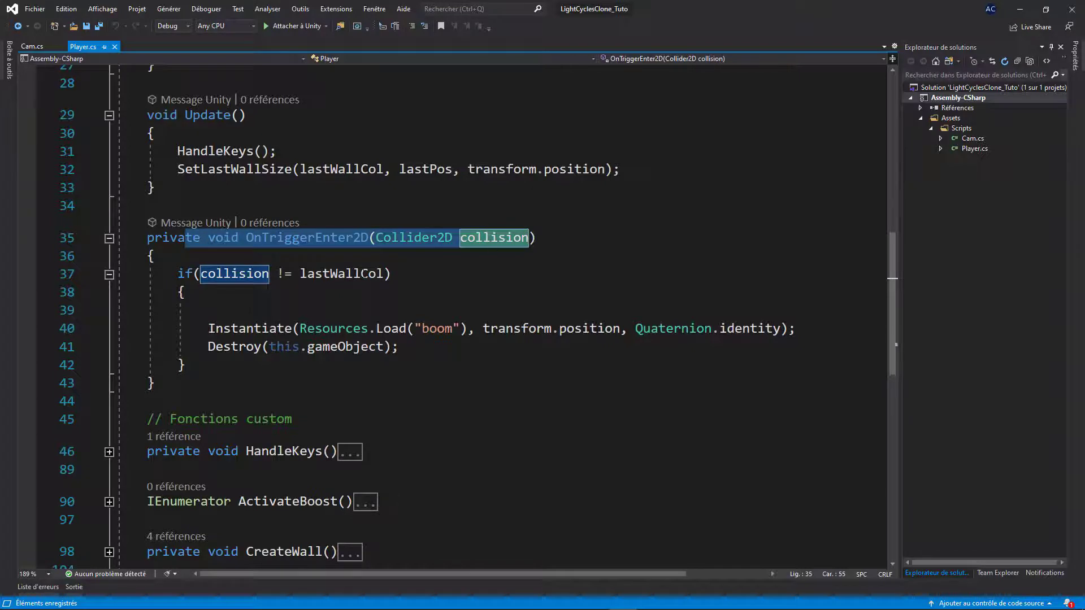
Type Camera.main.GetComponent<Cam>() on line 39, then delete it again
left_click(209, 310)
type("Ca")
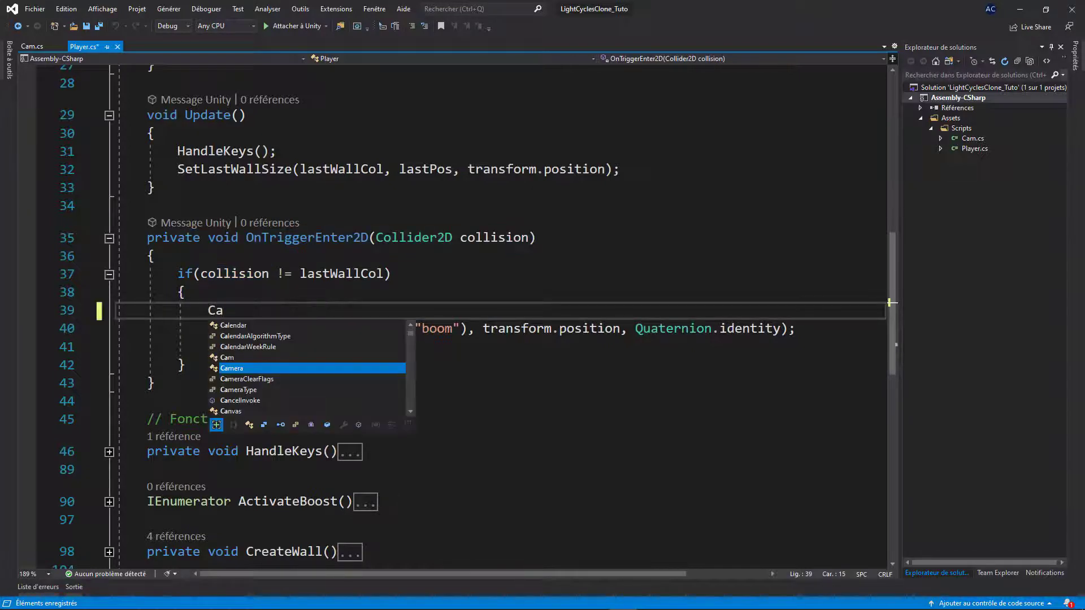
type("mera.m")
key("Tab")
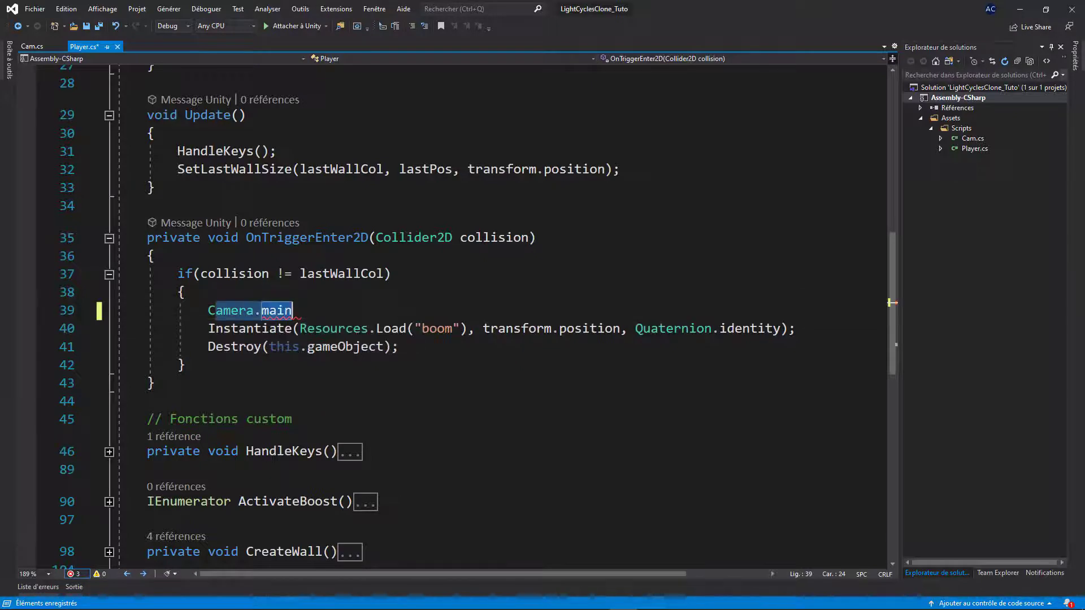
type(".get")
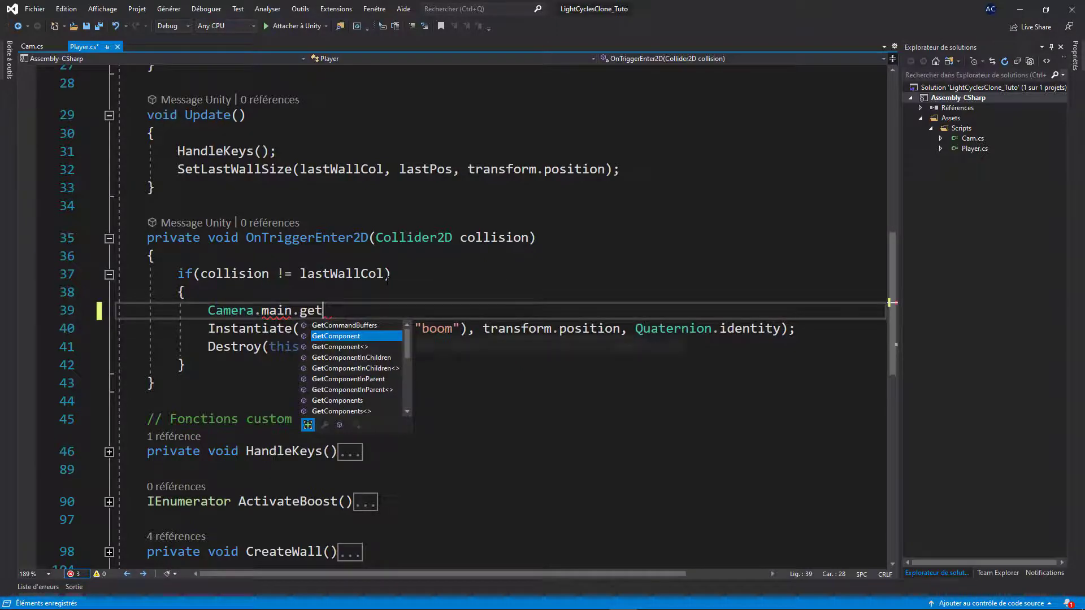
key("Tab")
type("Cam")
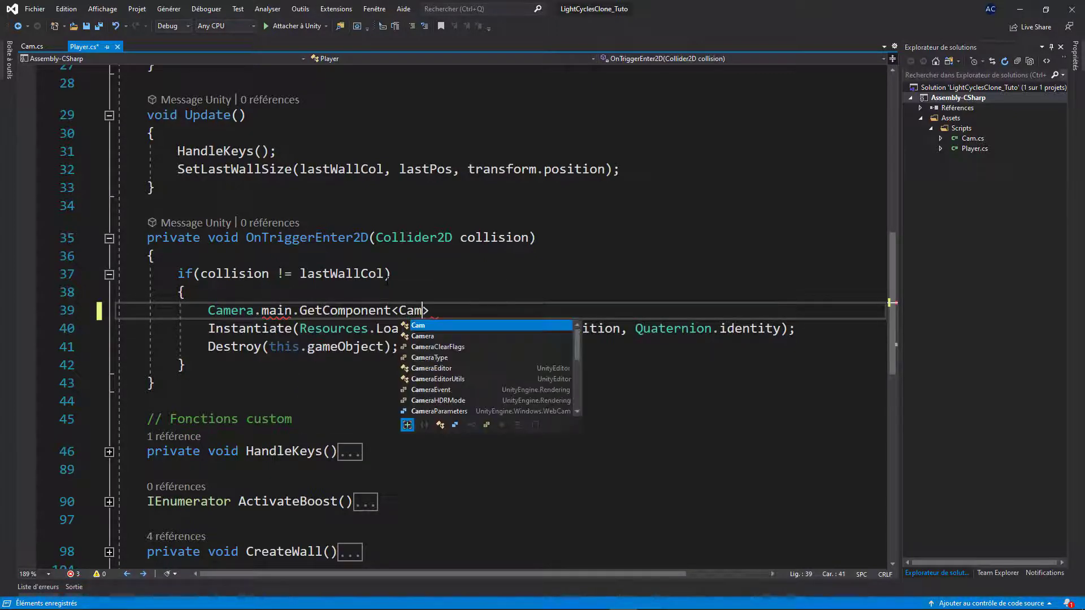
type(">(")
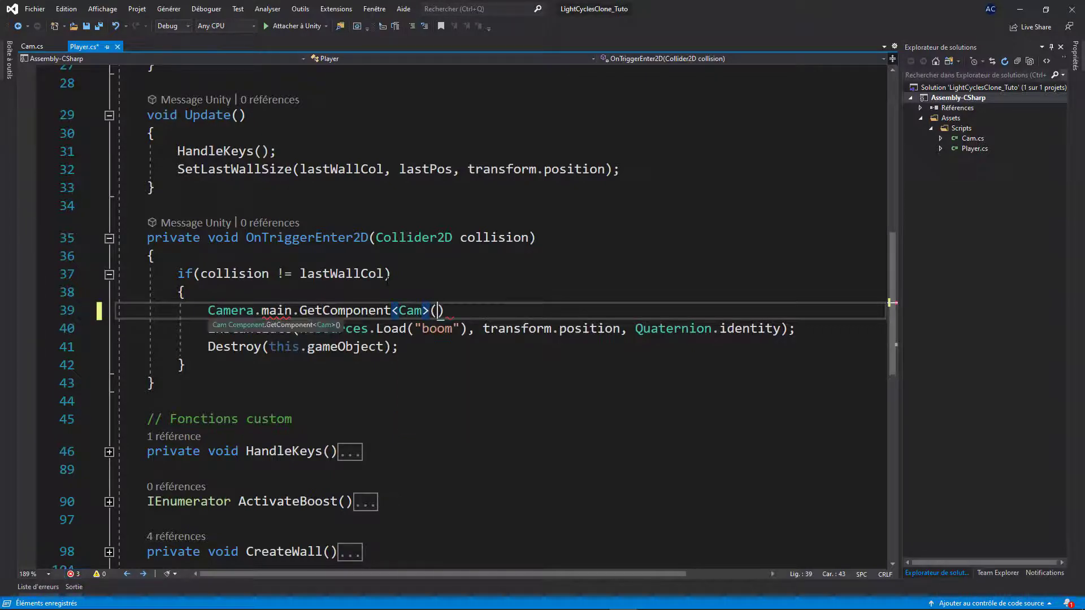
type(")")
left_click_drag(447, 310, 208, 310)
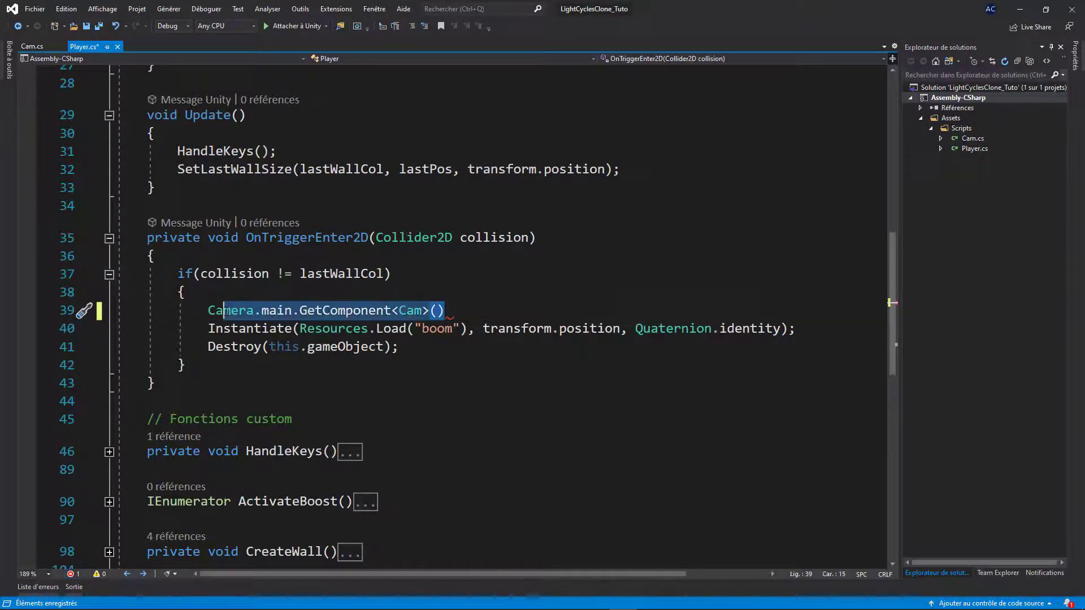
key("BackSpace")
Declare a Cam cam field below the playerName field in Player.cs
scroll(374, 317, "up", 7)
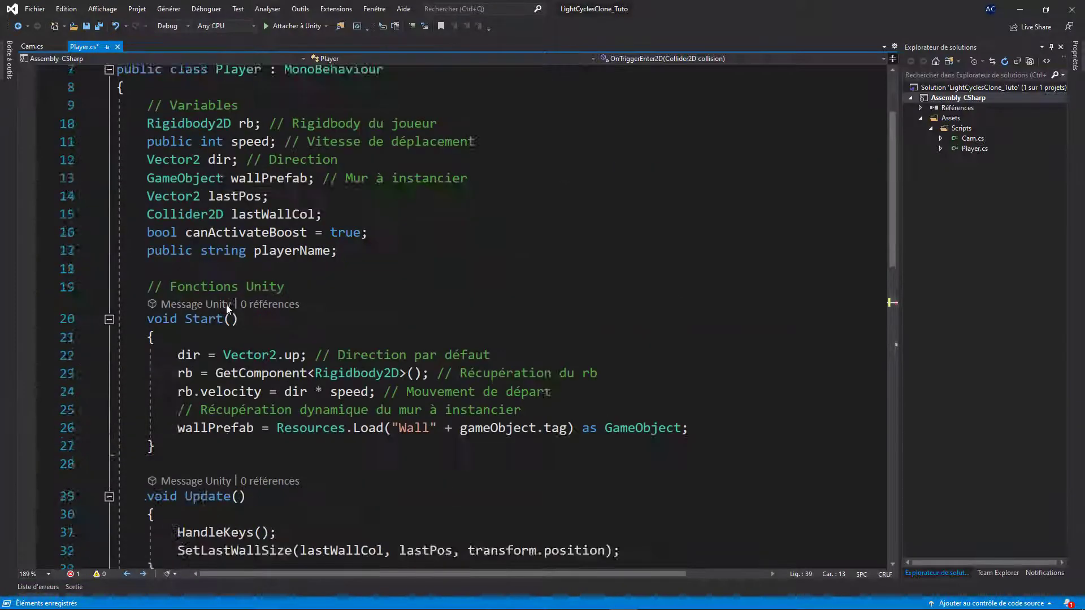
scroll(374, 318, "up", 2)
left_click(369, 373)
key("Return")
type("Ca")
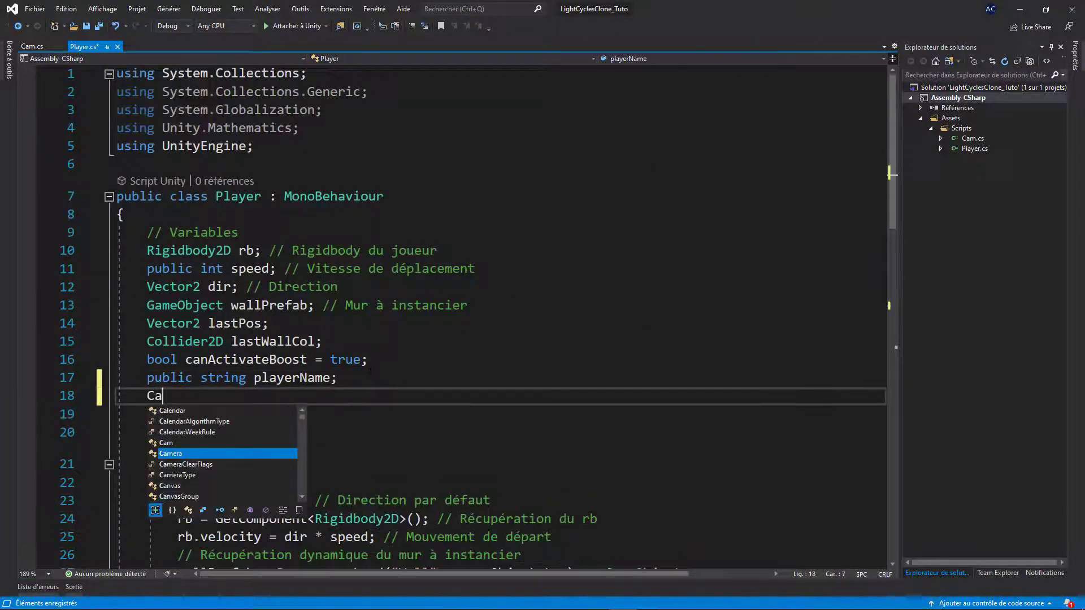
type("m cam;")
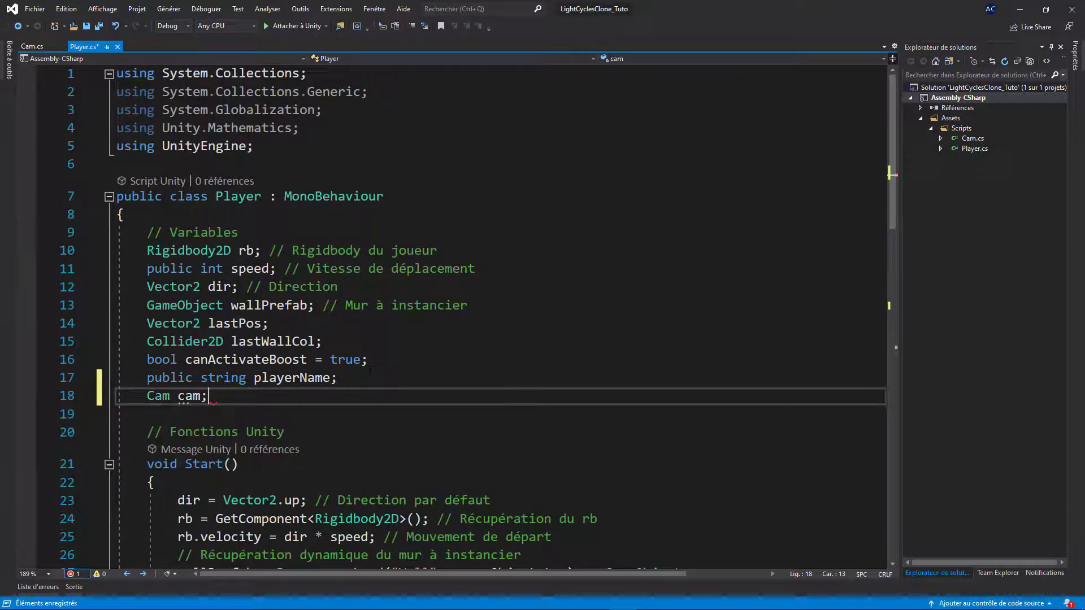
Add an Awake method assigning cam = Camera.main.GetComponent<Cam>()
scroll(370, 371, "down", 2)
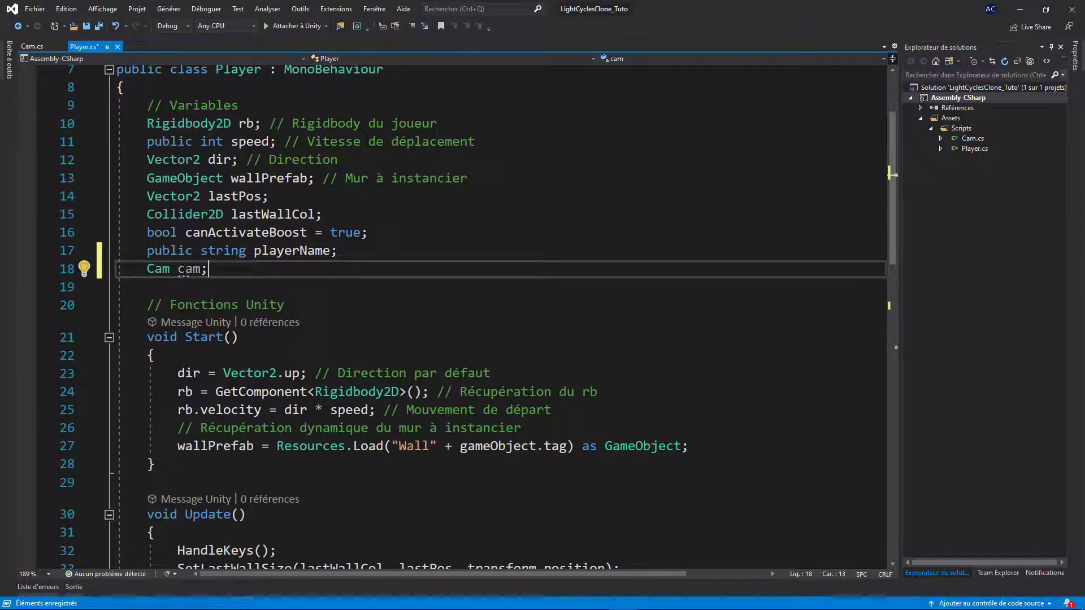
left_click(153, 356)
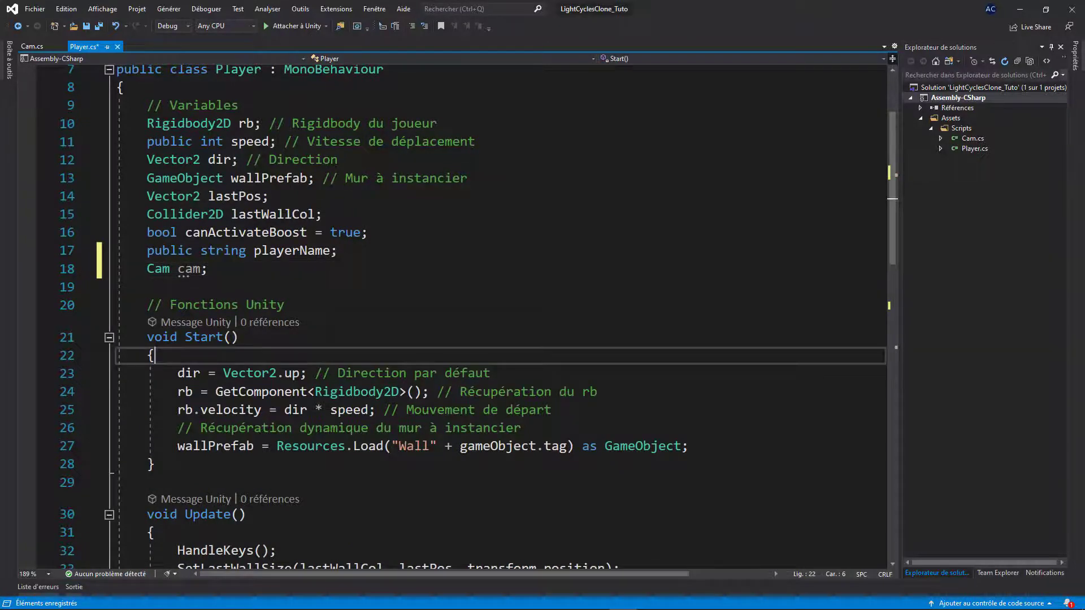
left_click(147, 286)
key("Return")
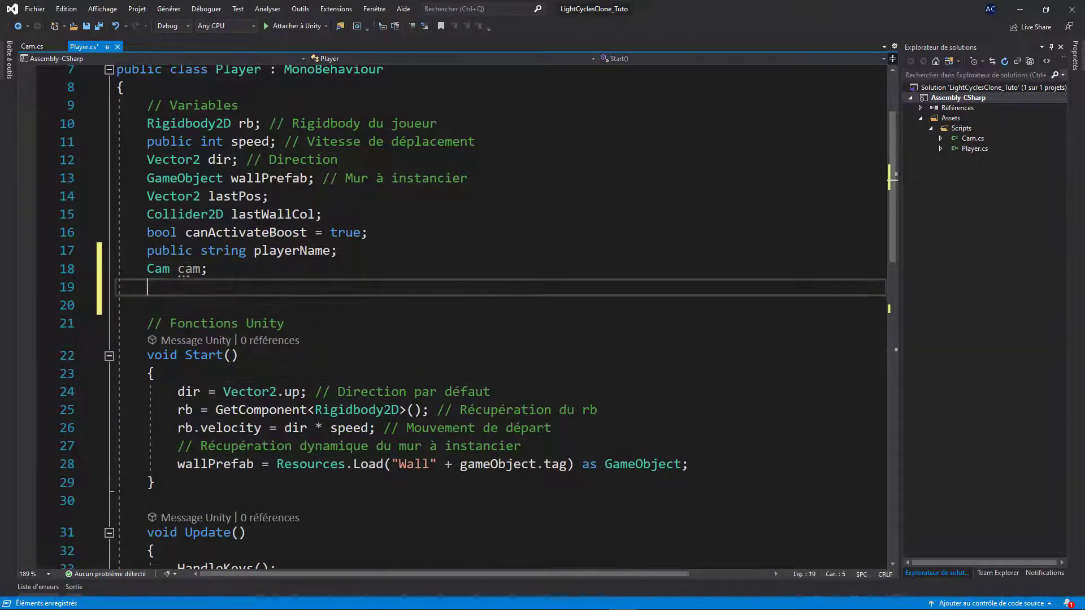
key("Return")
type("awa")
key("Tab")
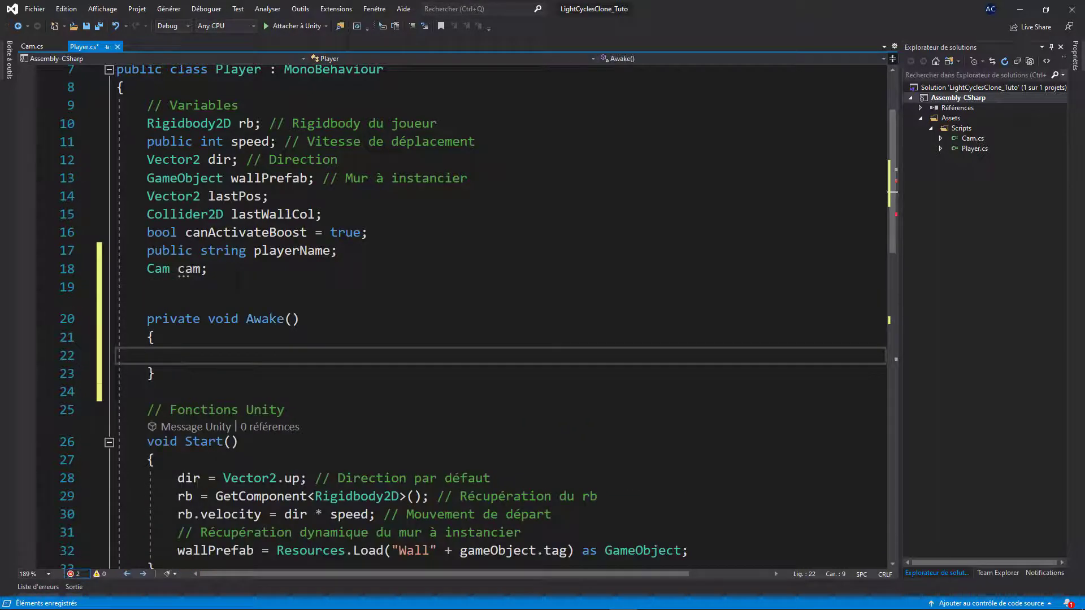
type("cam = Camera.main.GetComponent<Cam>();")
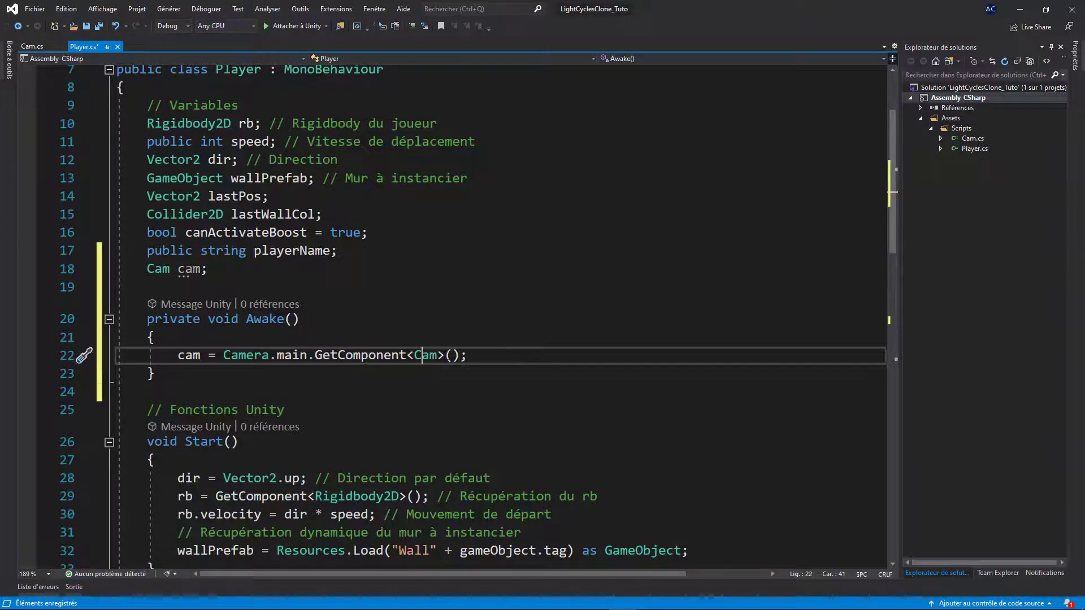
left_click(445, 355)
double_click(187, 356)
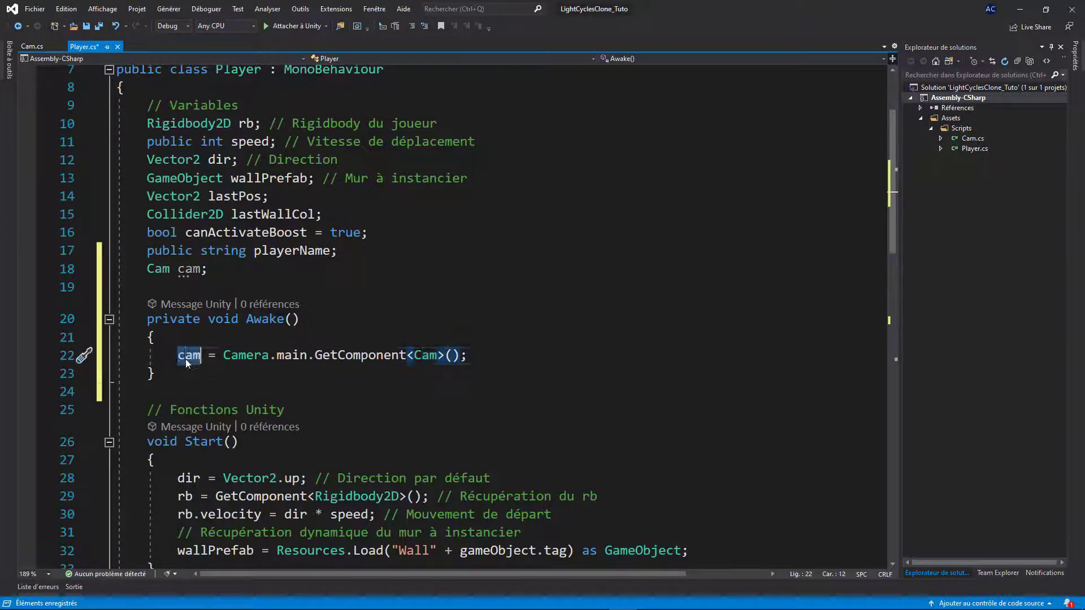
Add cam.PlayBoomSfx(); to OnTriggerEnter2D's wall-collision branch and save Player.cs
scroll(250, 348, "down", 7)
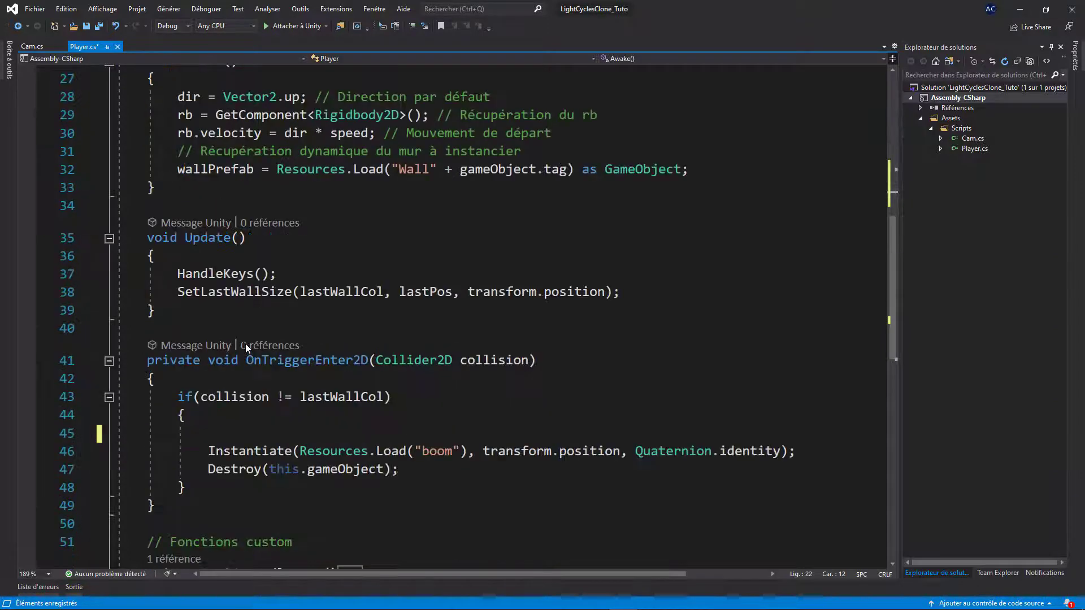
scroll(317, 312, "down", 2)
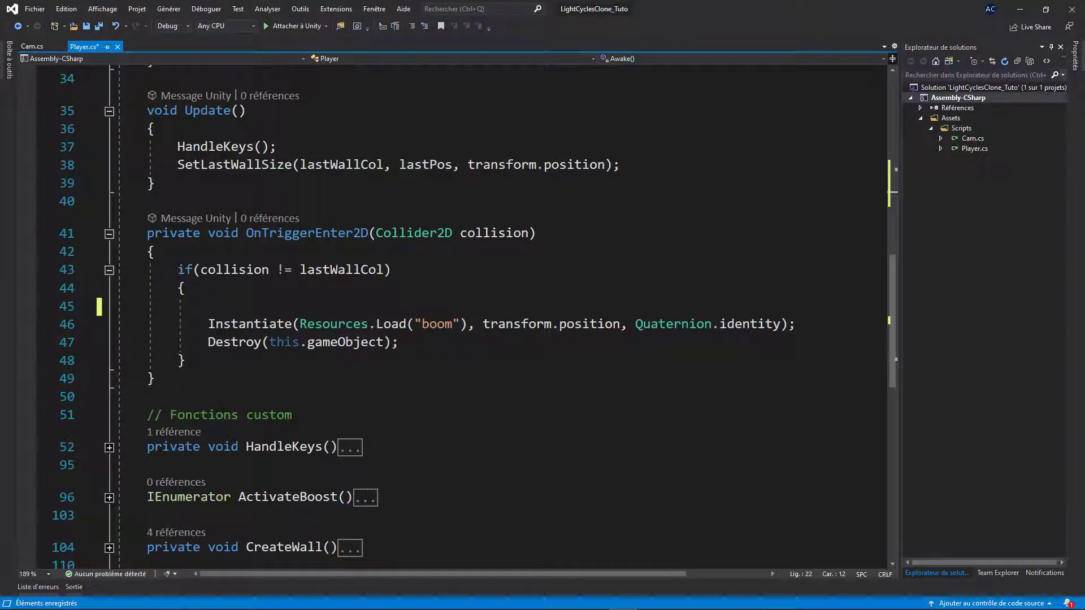
left_click(230, 306)
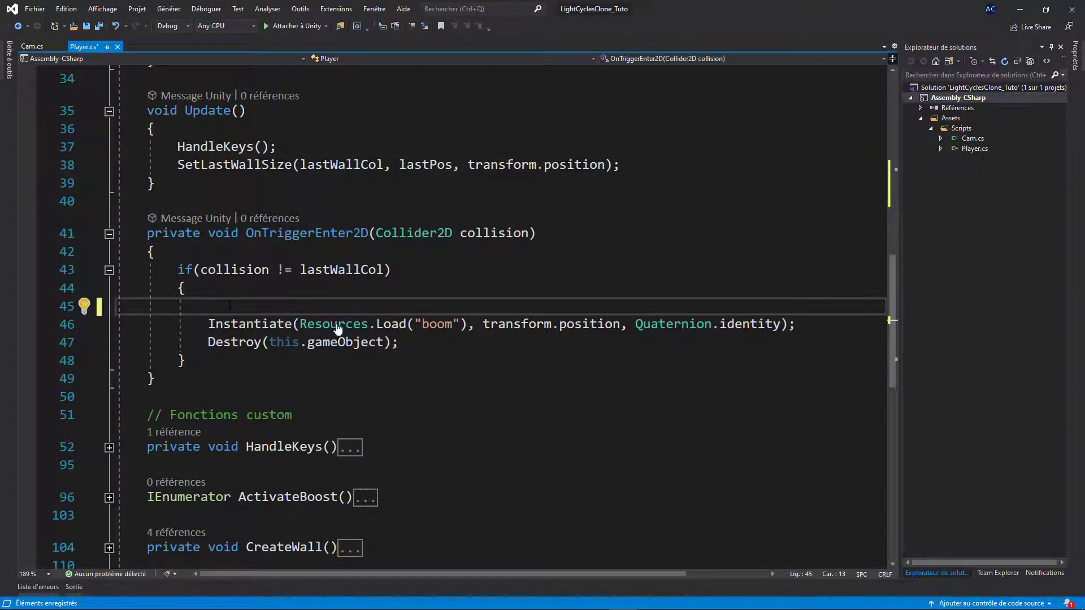
type("cam")
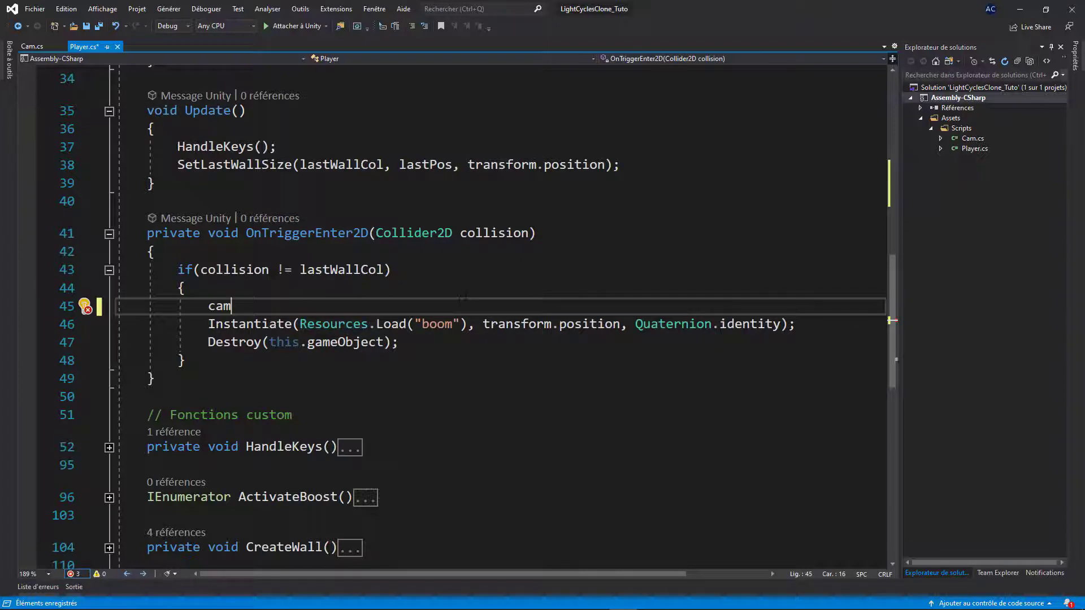
type(".")
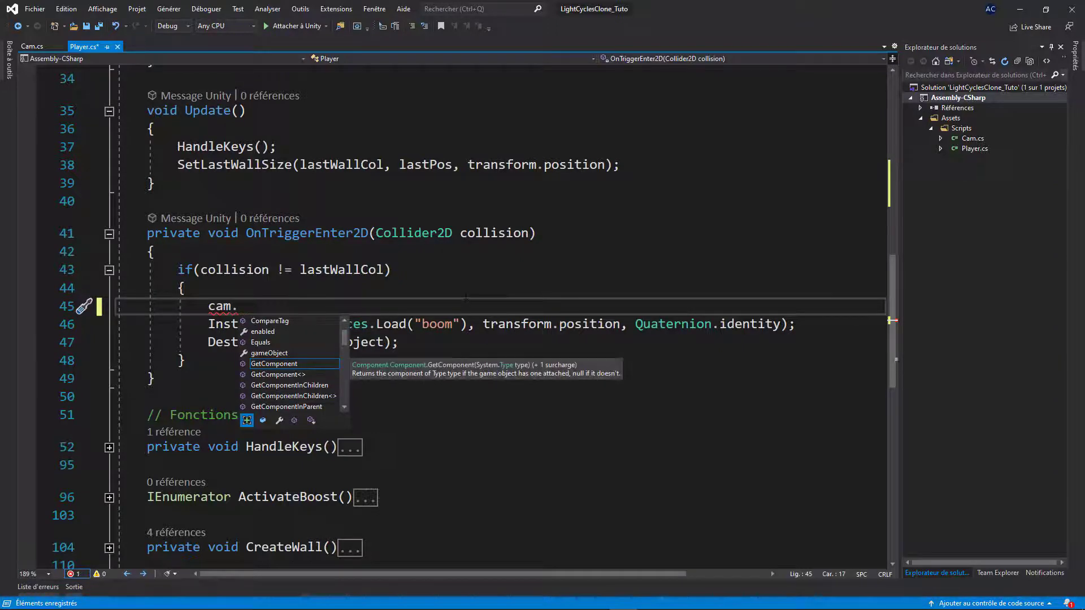
type("PlayBoomSfx")
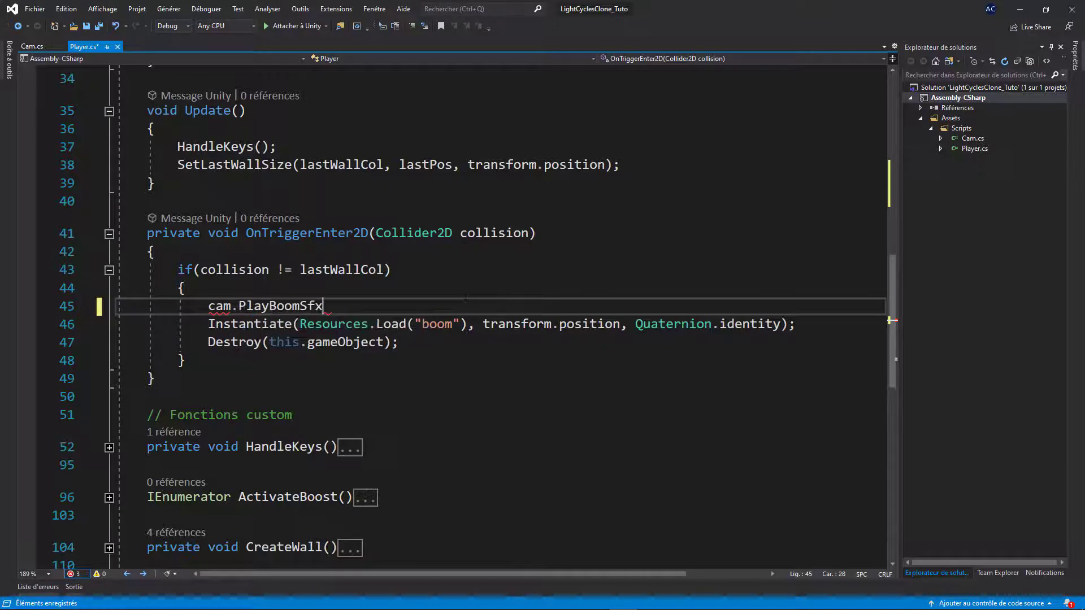
type("();")
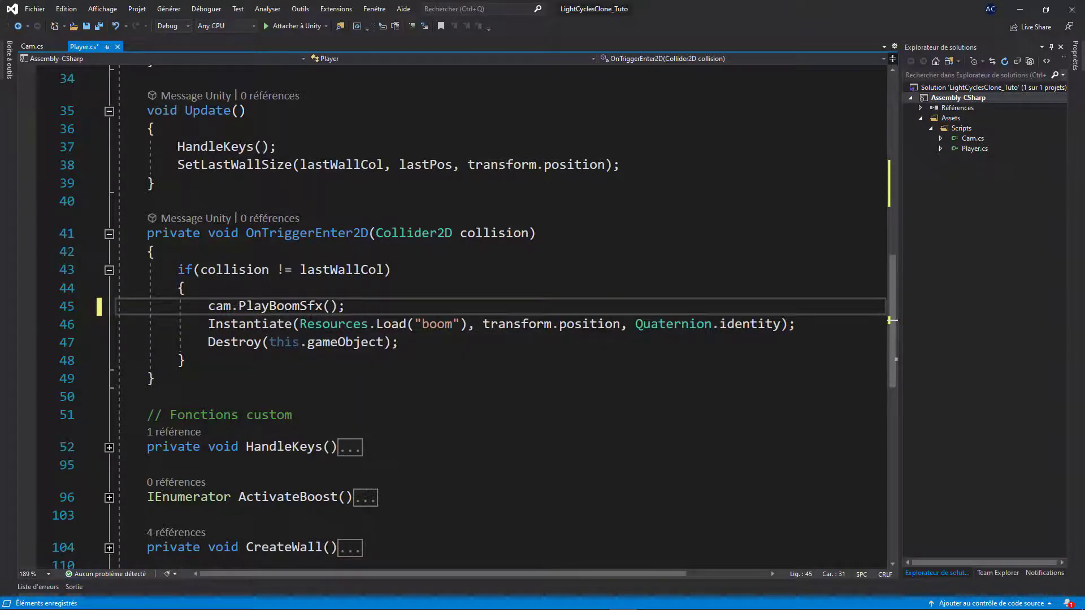
key("ctrl+s")
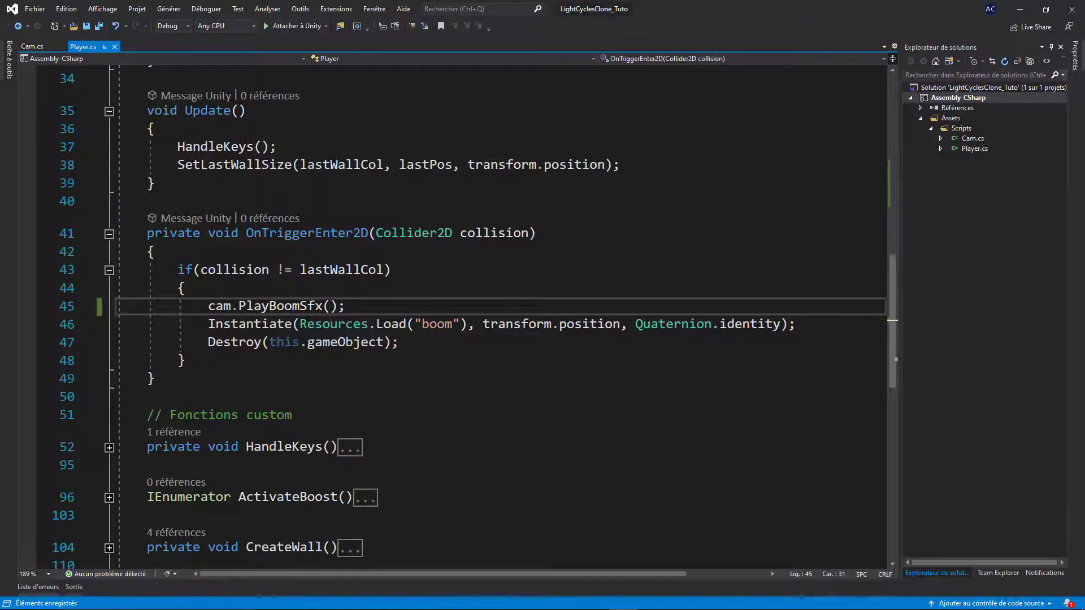
key("alt+Tab")
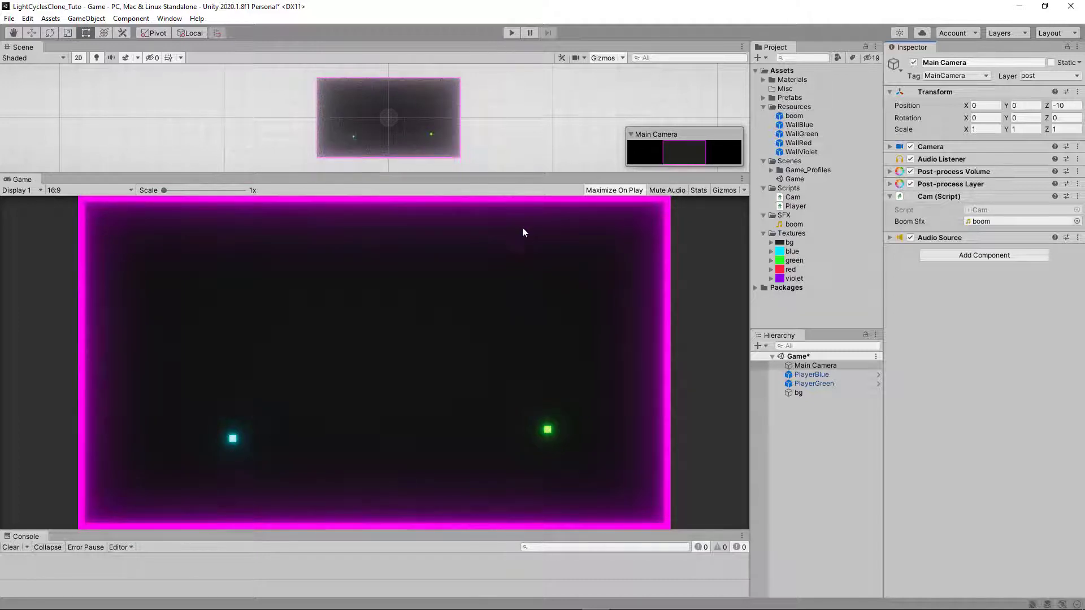
Play-test the game to hear the boom on wall collisions, then stop play mode
left_click(512, 32)
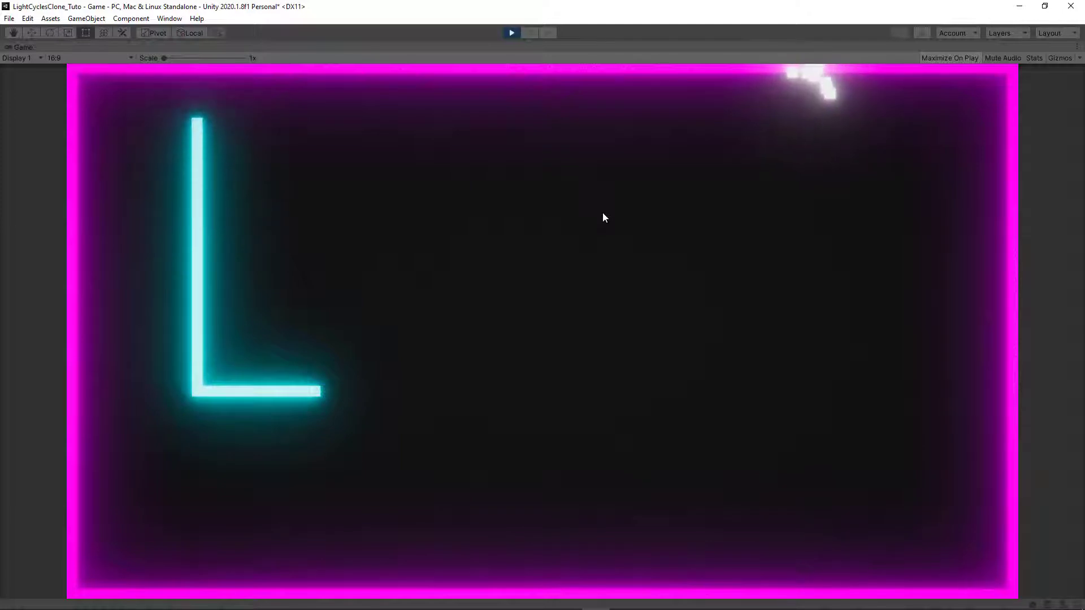
left_click(508, 33)
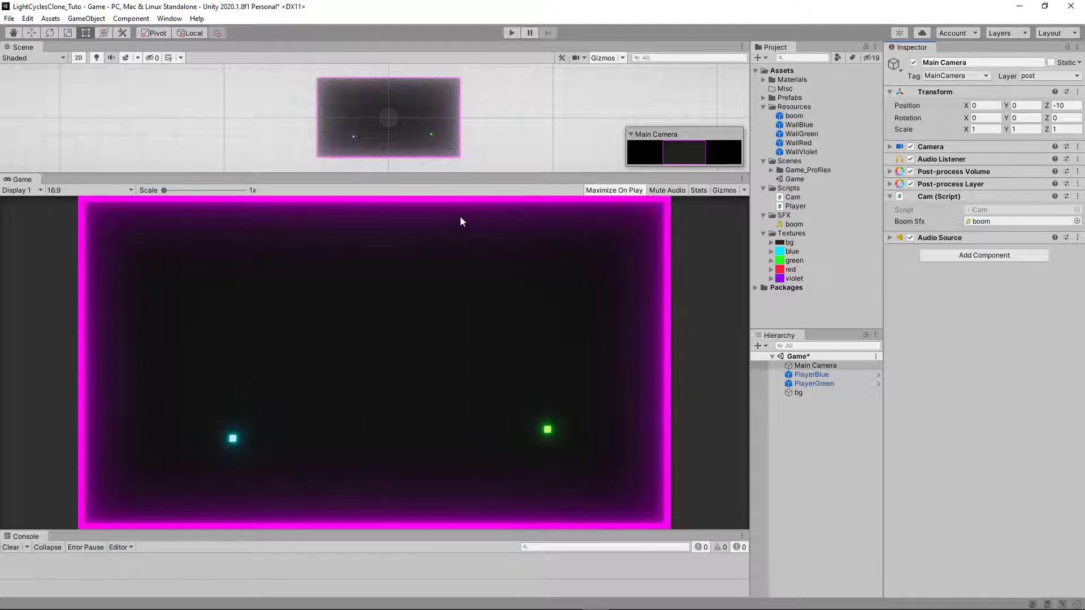
Open Cam.cs and insert a blank line after the PlayBoomSfx method's closing brace
double_click(791, 198)
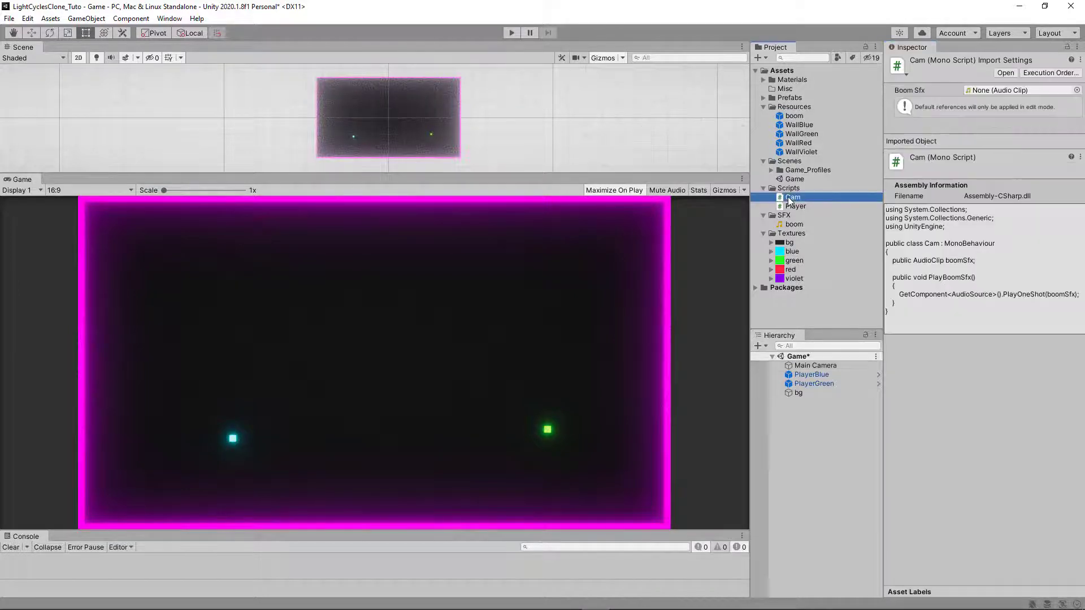
left_click(154, 301)
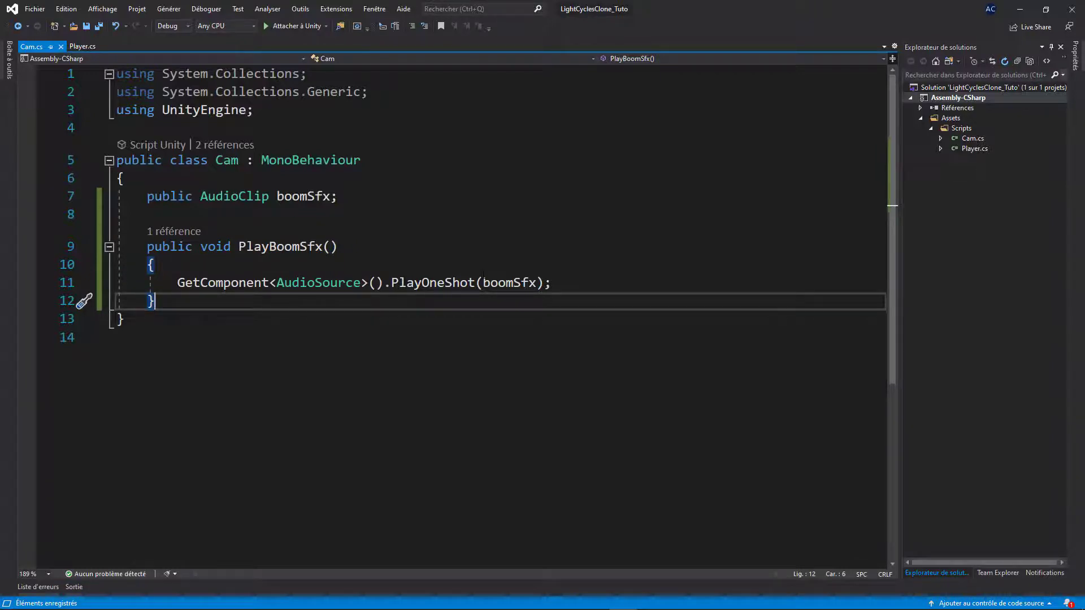
key("Return")
key("Return")
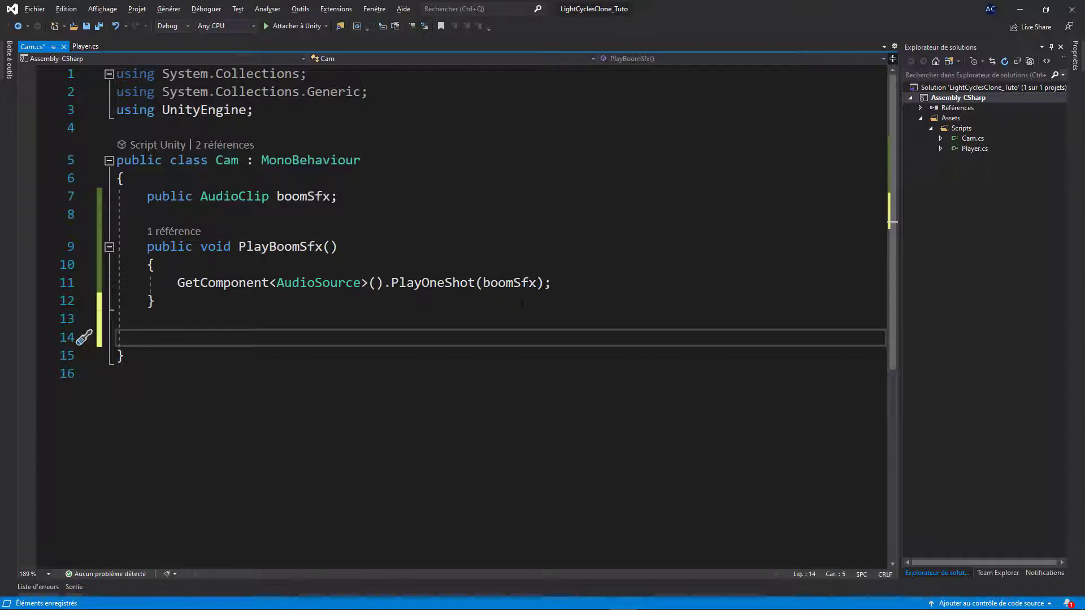
Paste the ShakeCam(dur, amount, intensity) coroutine into Cam.cs
key("Return")
key("ctrl+v")
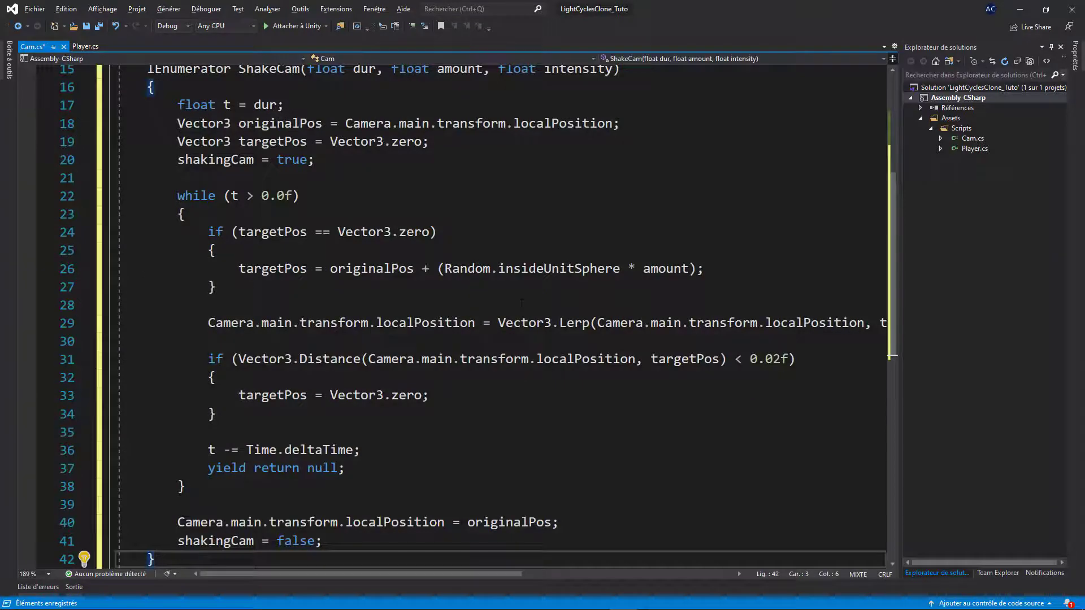
key("Return")
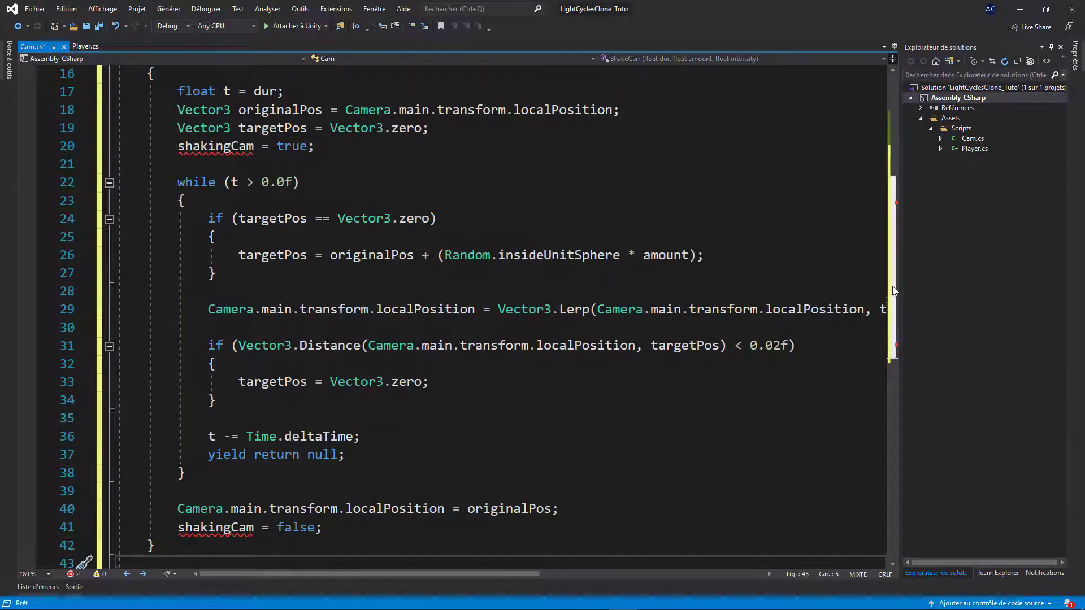
scroll(892, 302, "up", 2)
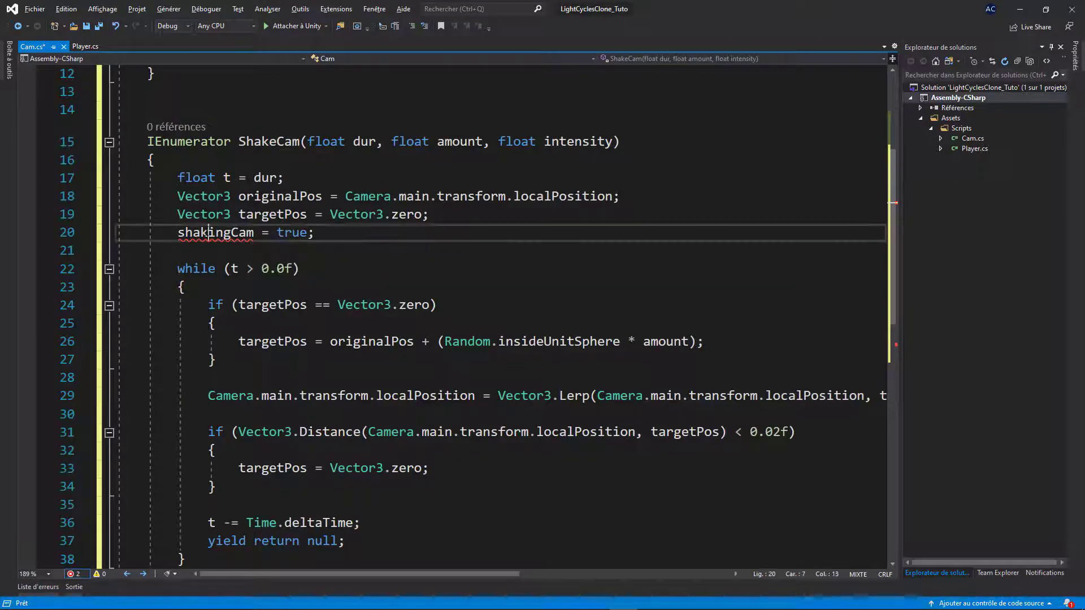
double_click(216, 232)
Declare a 'bool shakingCam;' field under boomSfx, without the '= false' initializer
scroll(291, 276, "up", 4)
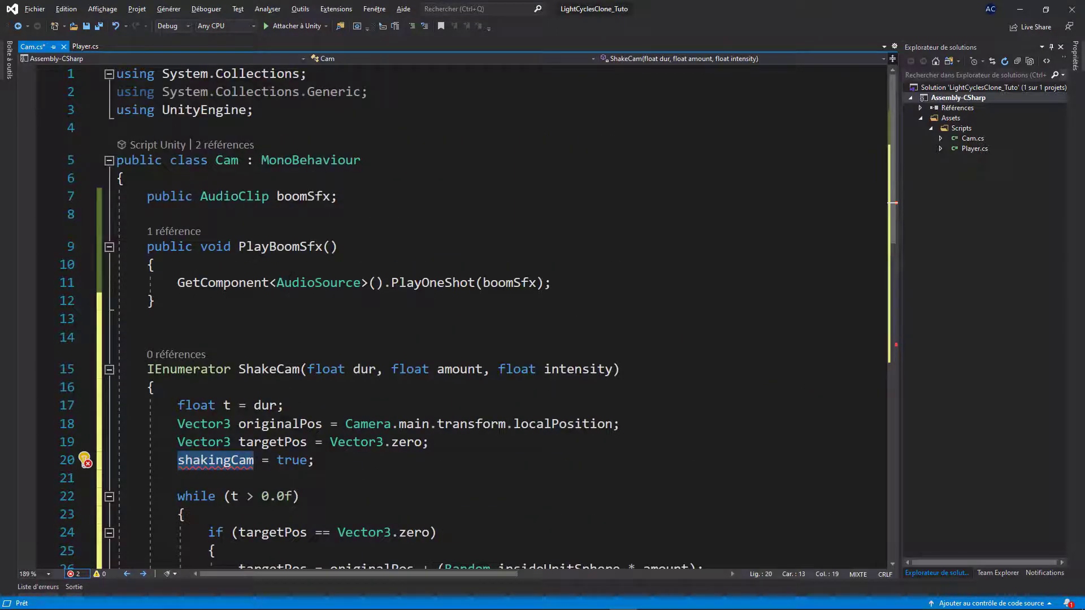
left_click(402, 197)
key("Return")
type("b")
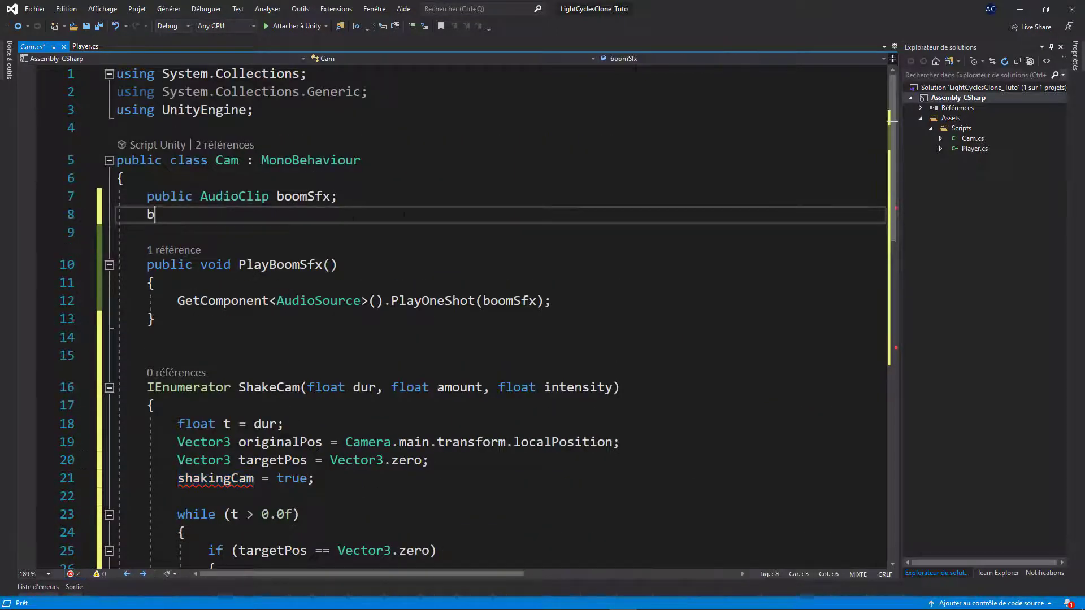
type("ool shakingCam = f")
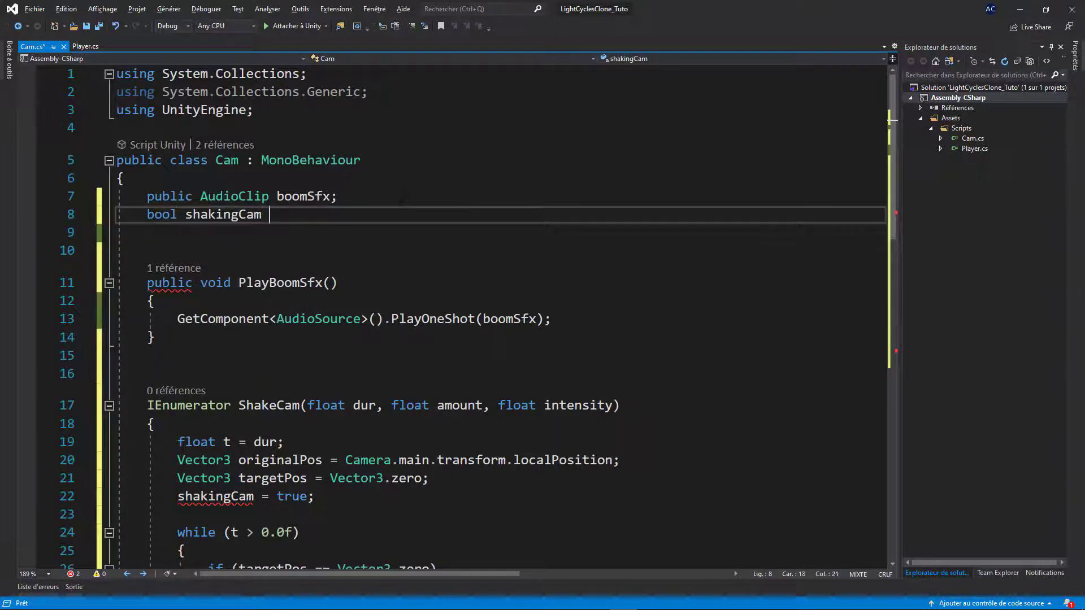
type("alse;")
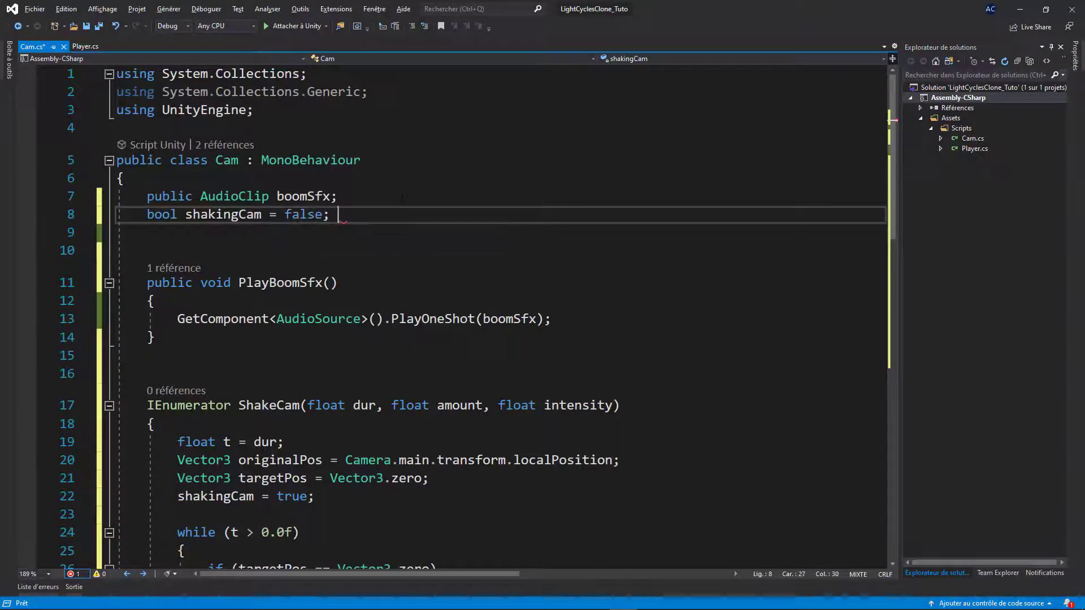
key("shift+Left")
key("shift+Left")
key("shift+Left")
key("shift+Left")
key("shift+Left")
key("shift+Left")
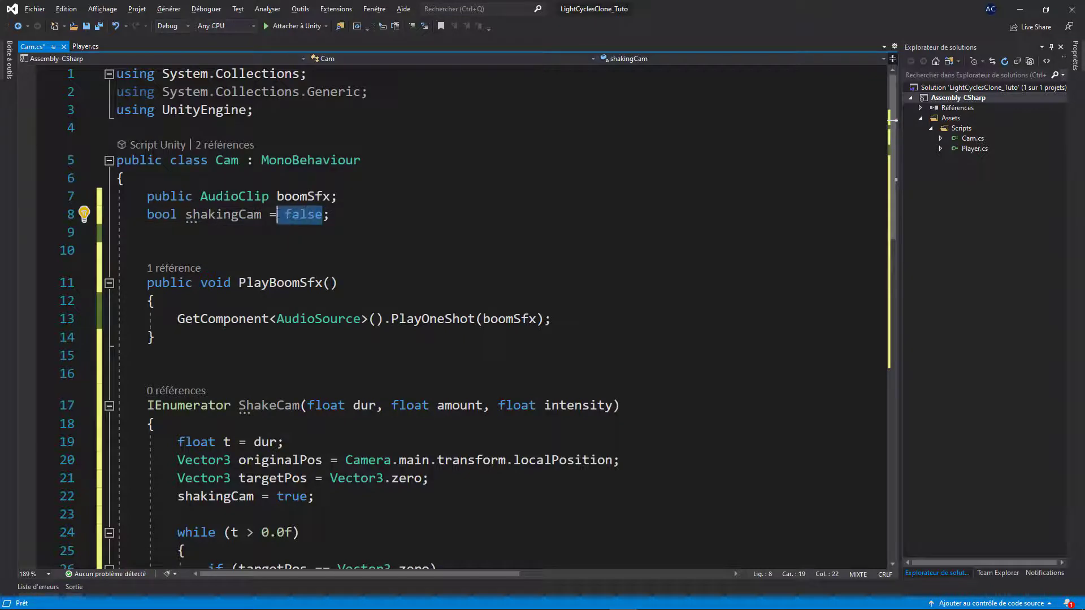
key("shift+Left")
key("BackSpace")
key("BackSpace")
key("BackSpace")
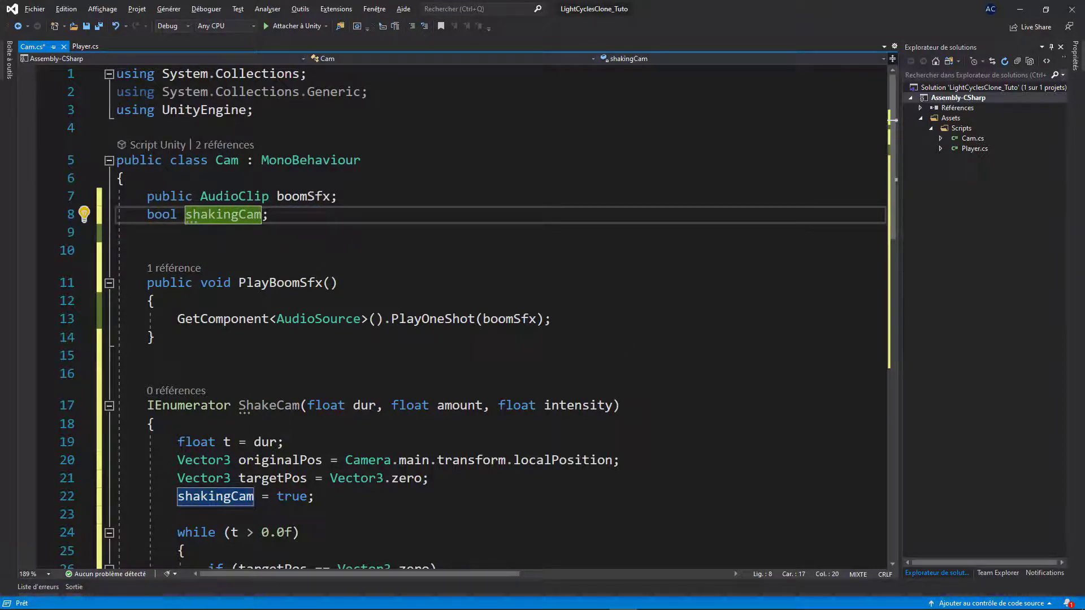
scroll(500, 316, "down", 2)
left_click(147, 246)
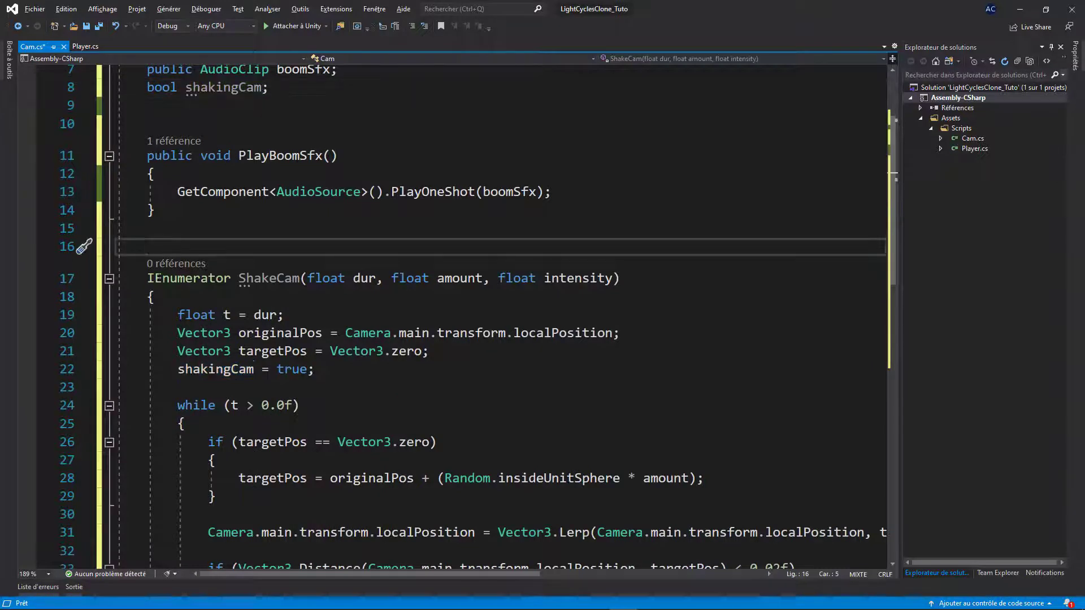
left_click(194, 278)
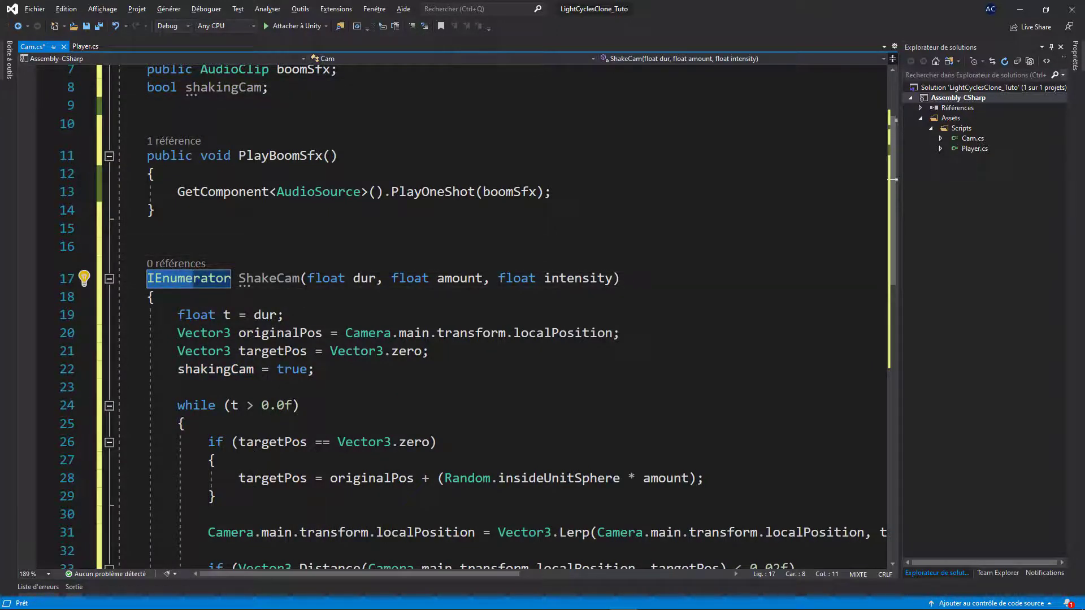
left_click(279, 278)
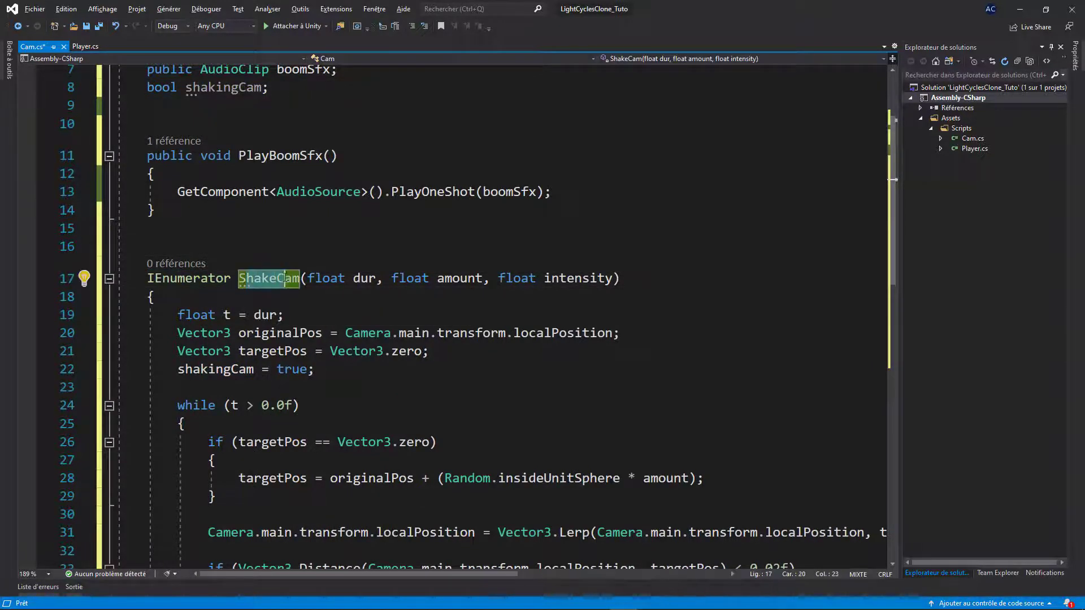
left_click(288, 248)
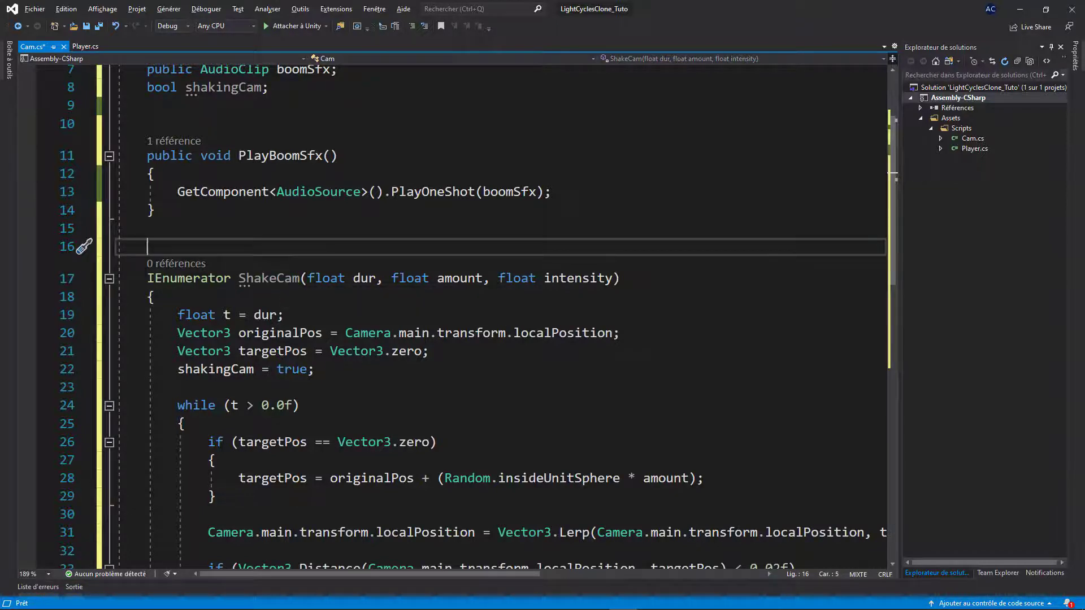
left_click(206, 278)
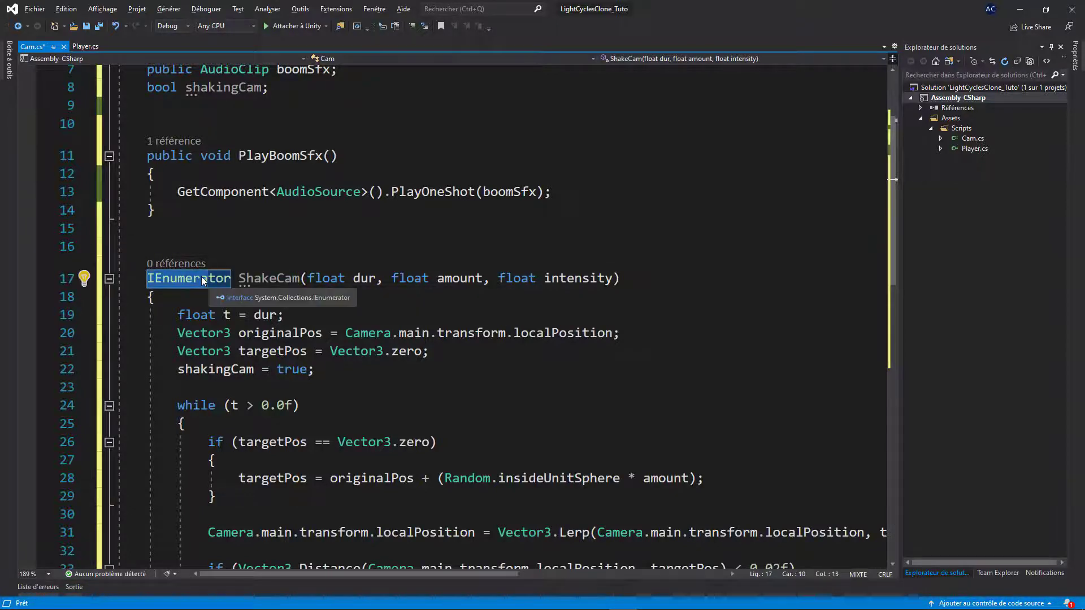
scroll(205, 278, "down", 3)
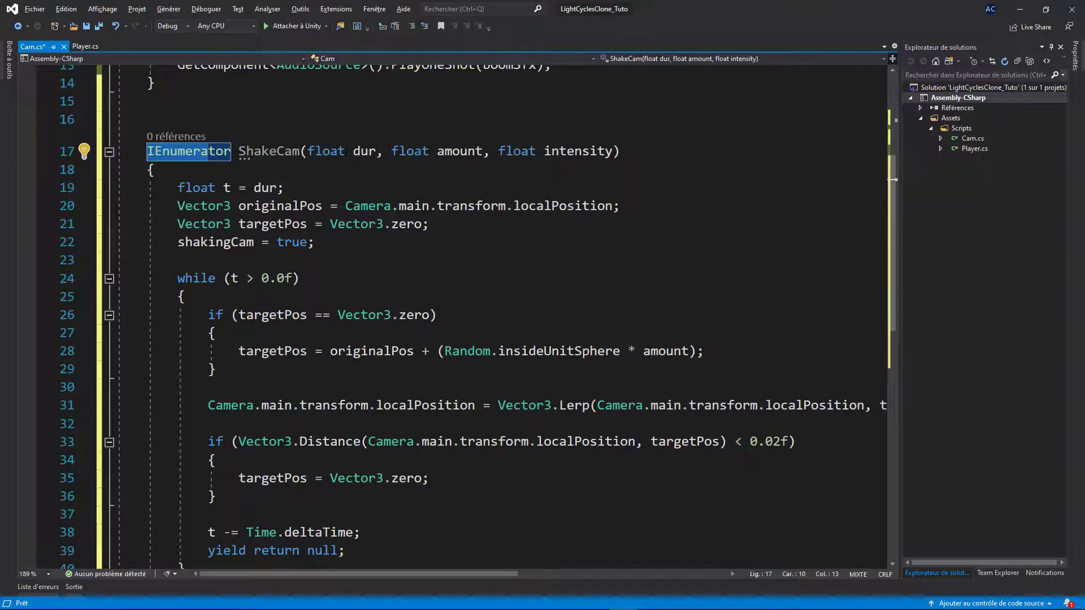
mouse_move(314, 151)
left_mouse_down()
mouse_move(596, 151)
mouse_move(338, 151)
mouse_move(371, 150)
left_mouse_up()
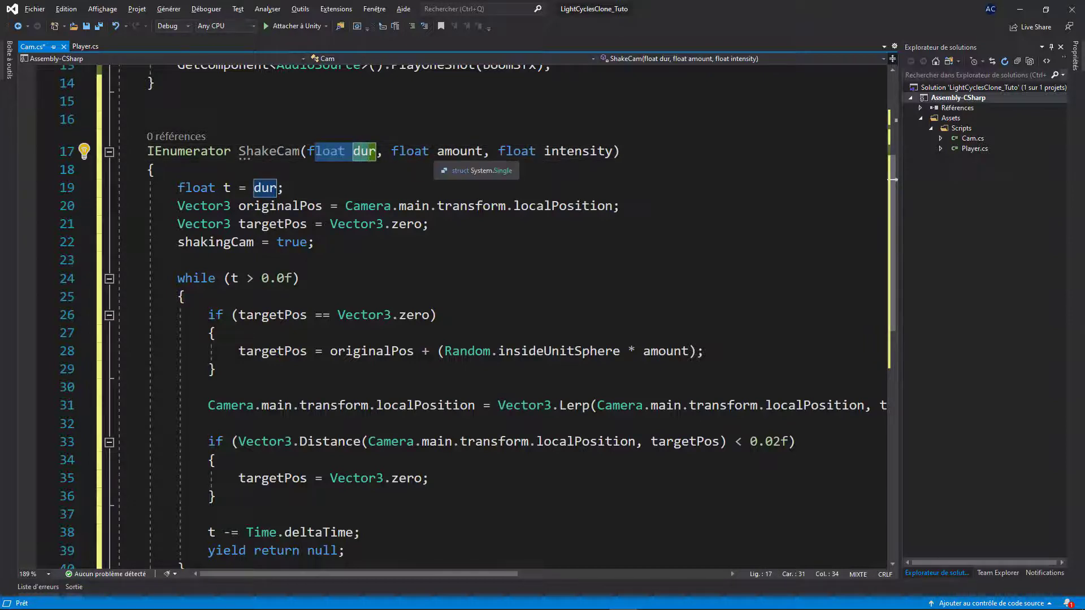
left_click(438, 151)
left_click_drag(514, 151, 614, 151)
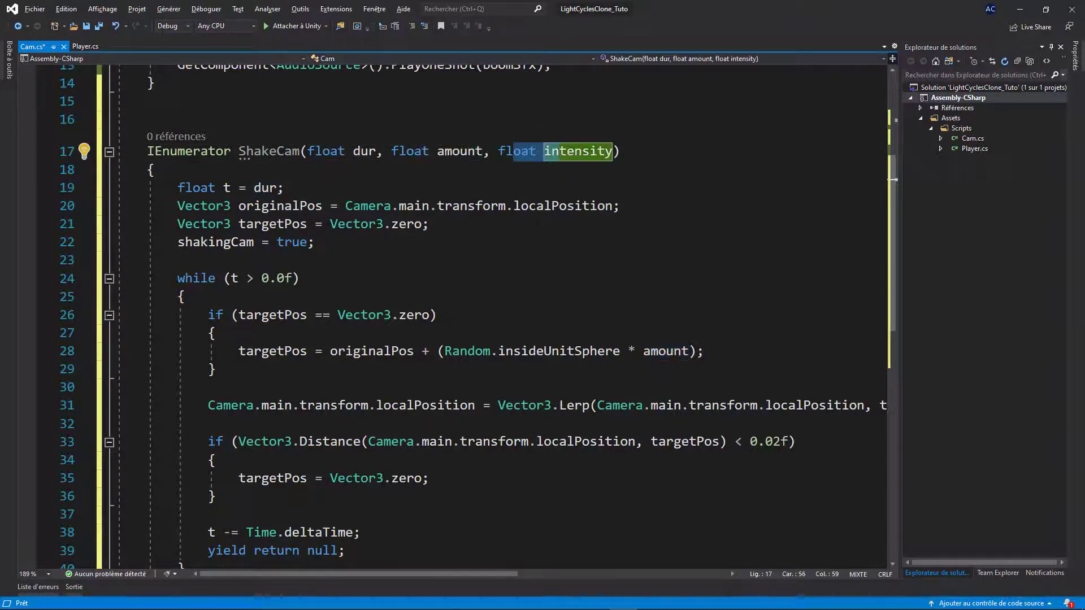
left_click_drag(177, 188, 247, 188)
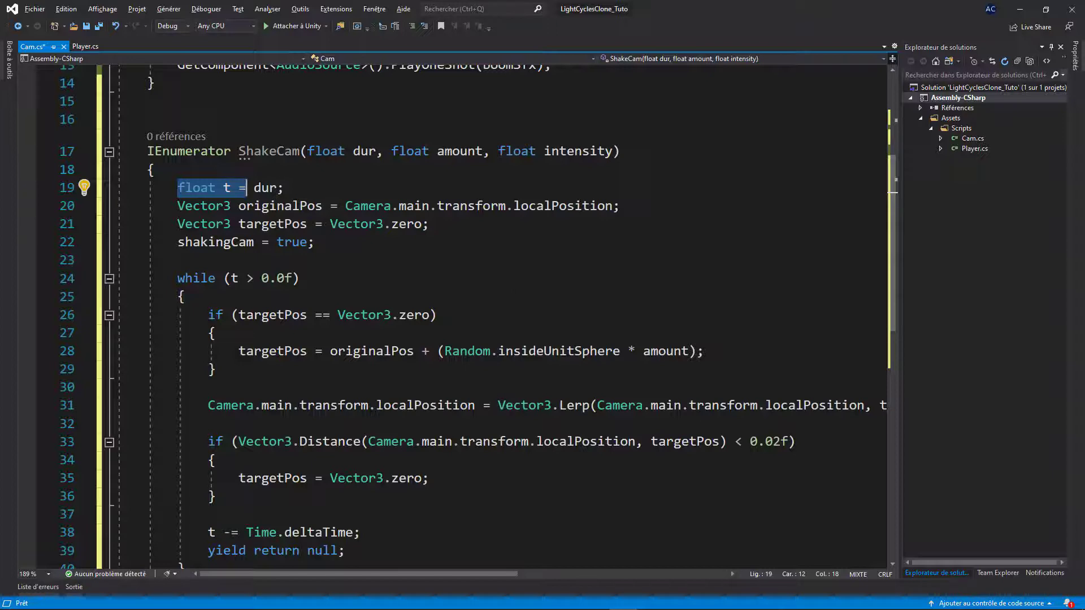
left_click(253, 206)
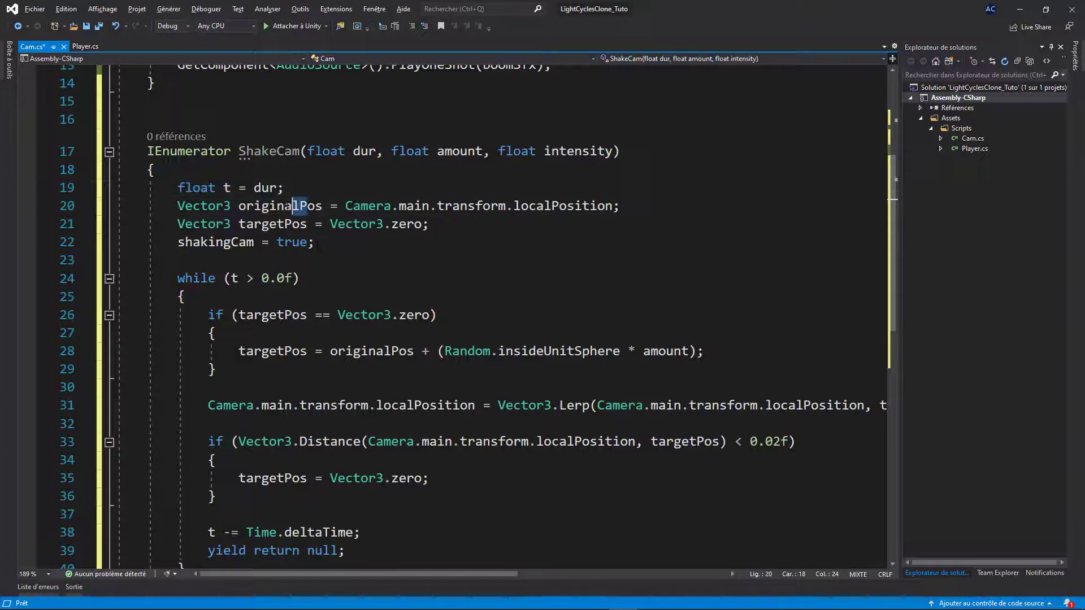
left_click_drag(612, 205, 491, 206)
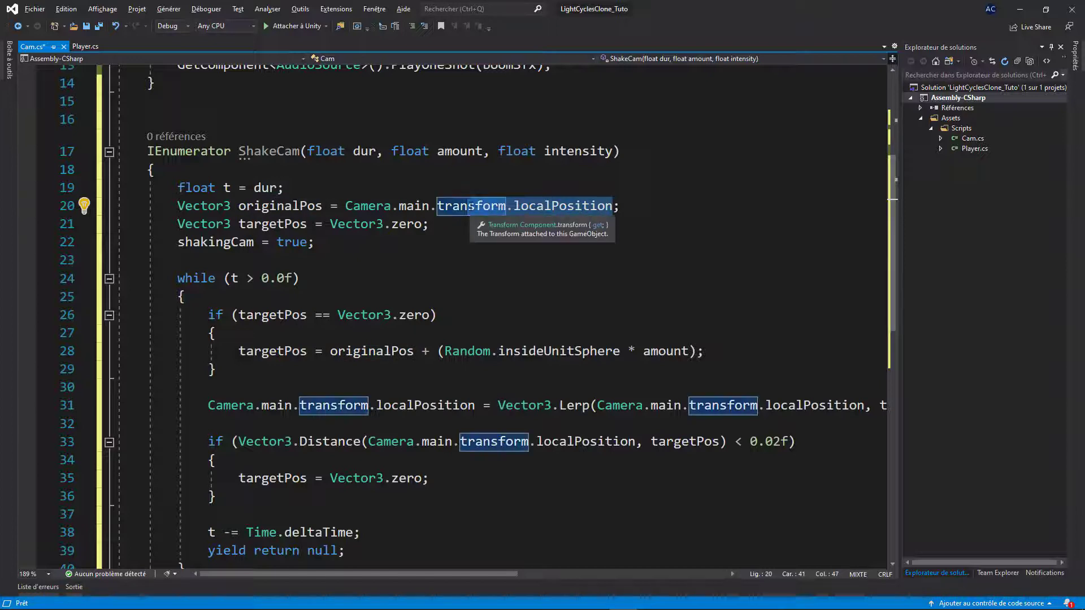
left_click_drag(209, 223, 284, 225)
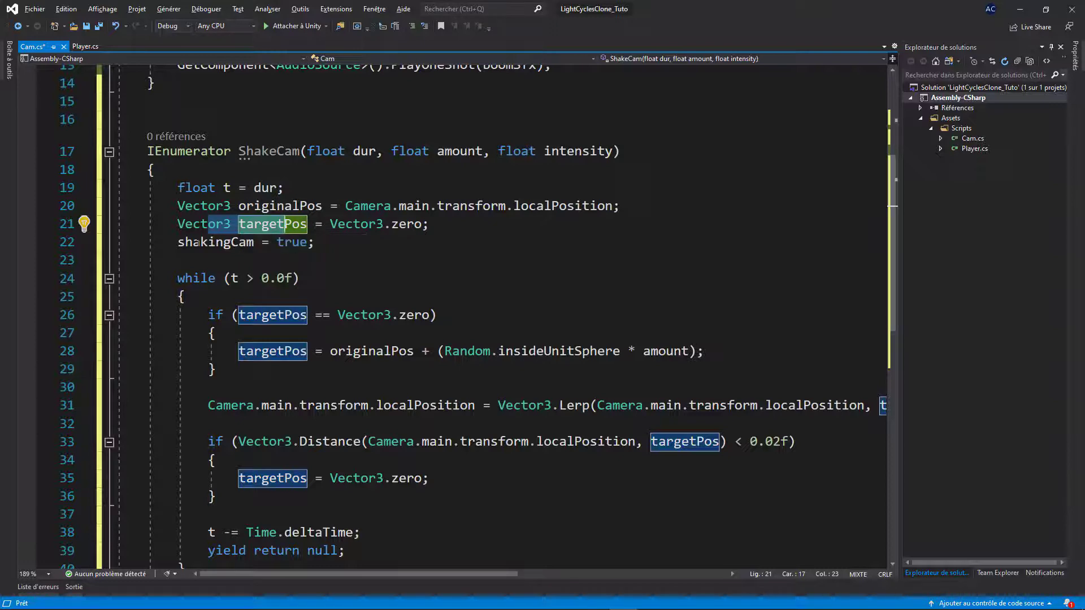
left_click(231, 242)
scroll(213, 226, "up", 5)
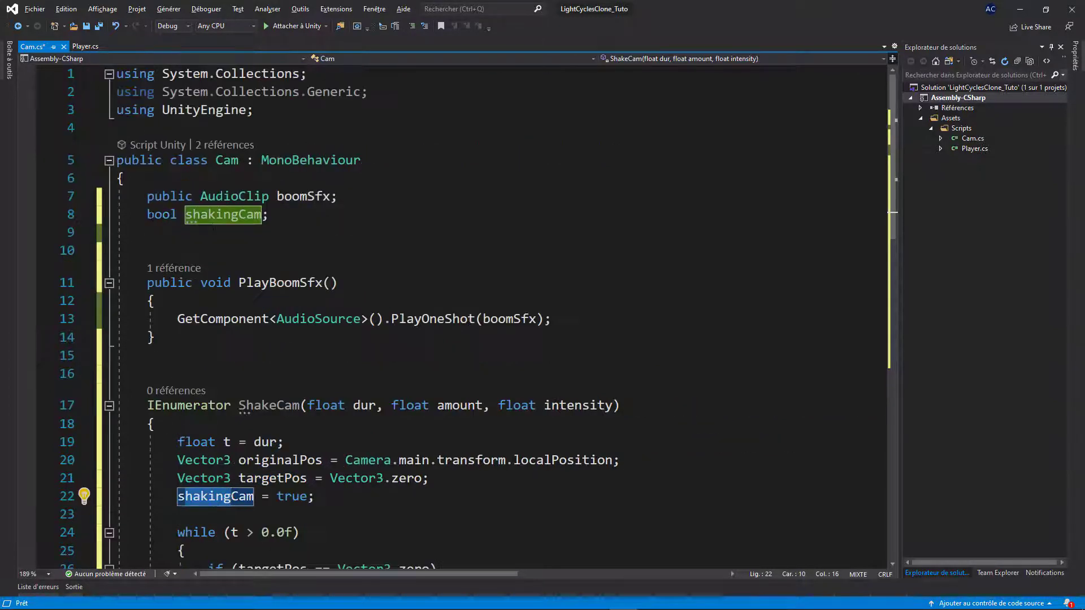
left_click(193, 215)
scroll(218, 229, "down", 4)
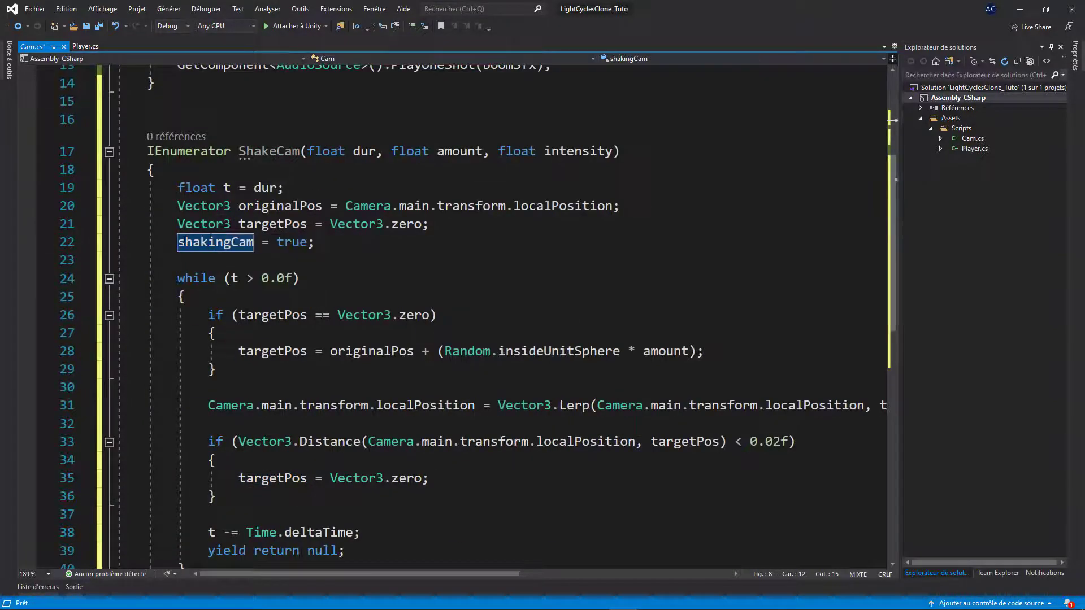
left_click(215, 242)
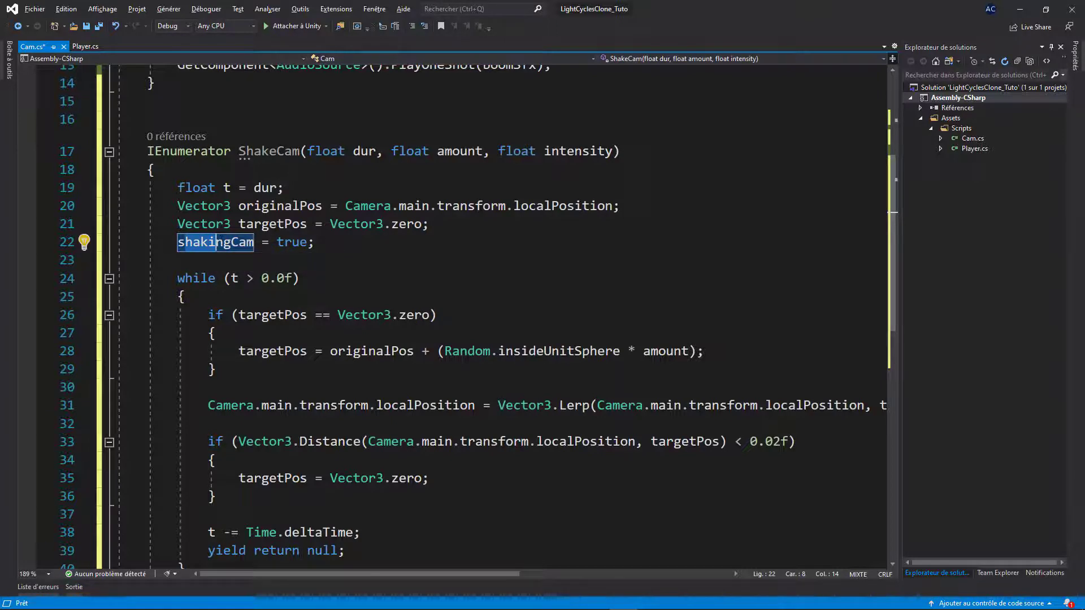
left_click(278, 242)
left_click_drag(278, 242, 310, 243)
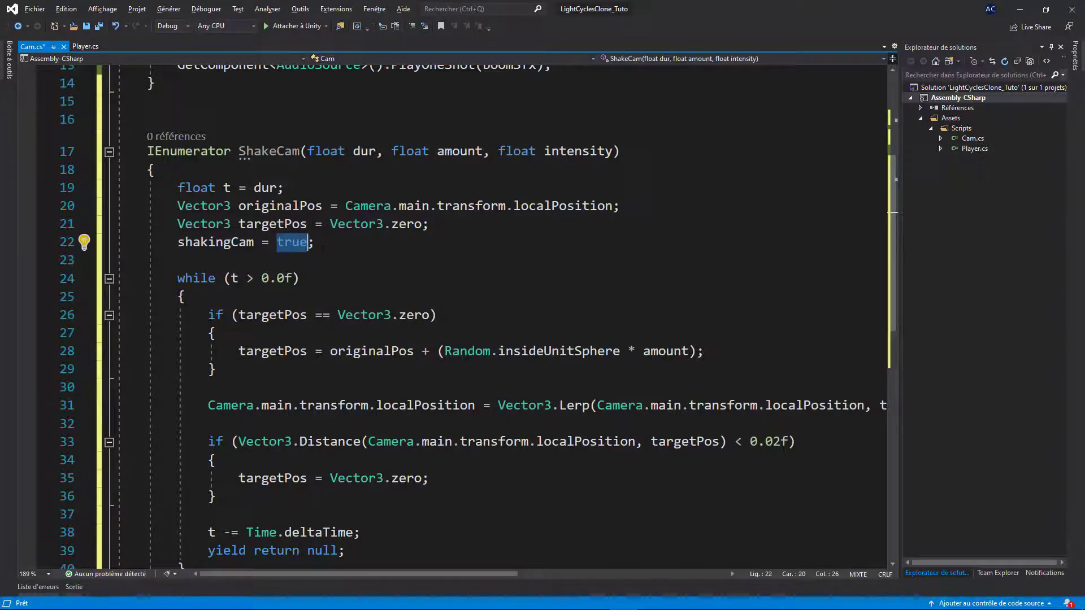
double_click(197, 278)
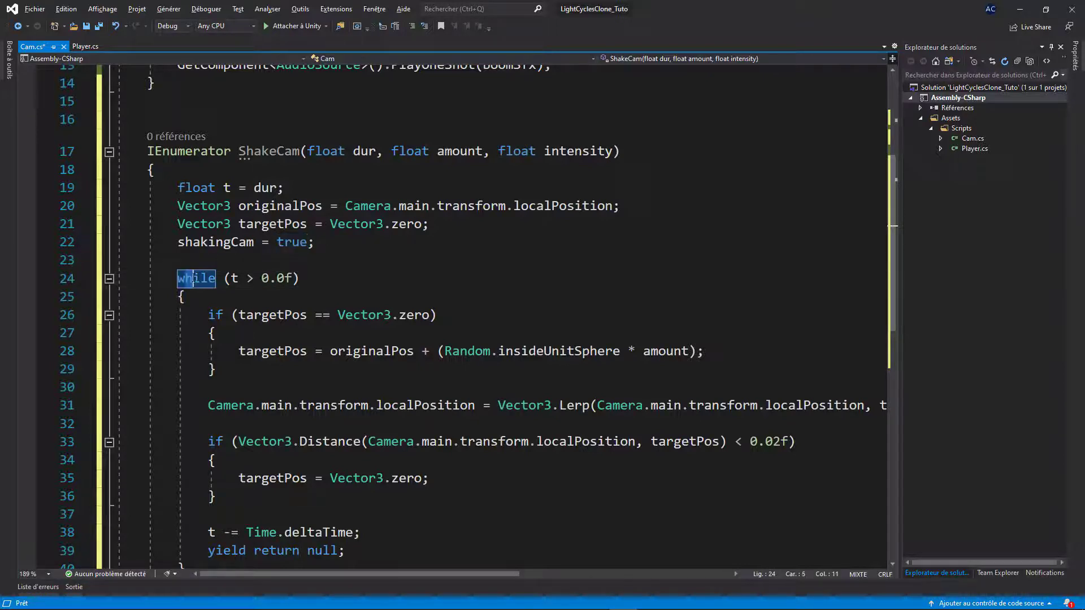
scroll(199, 276, "down", 2)
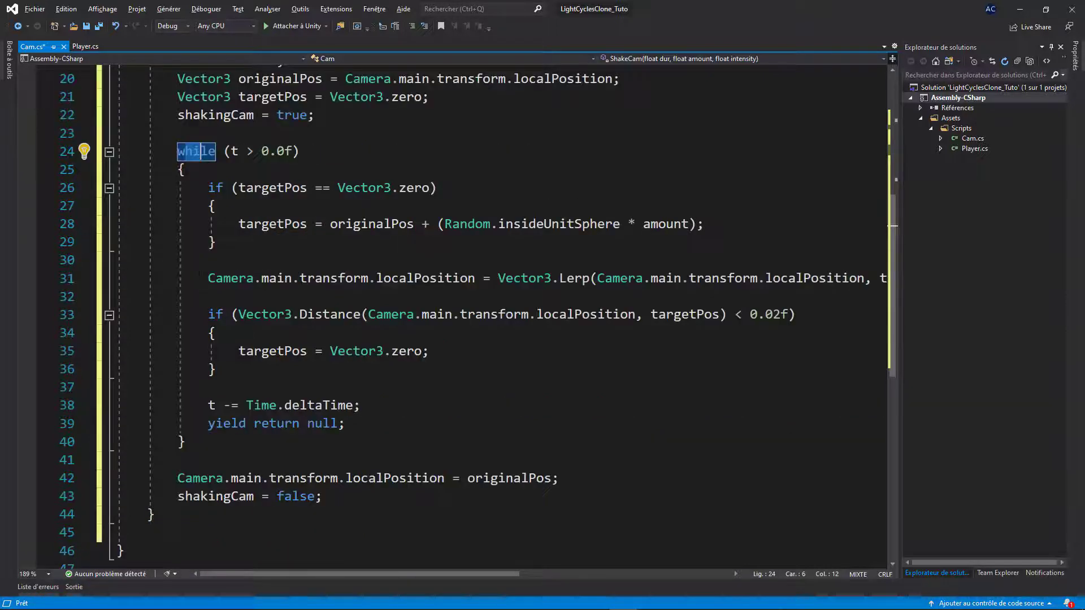
left_click_drag(269, 152, 285, 152)
left_click(234, 151)
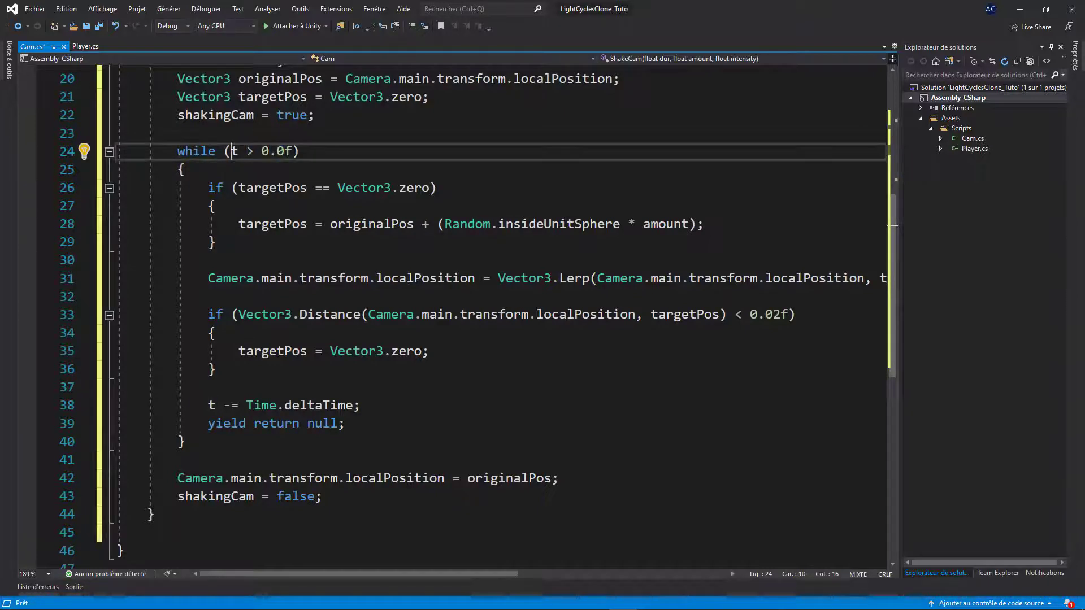
scroll(232, 169, "up", 2)
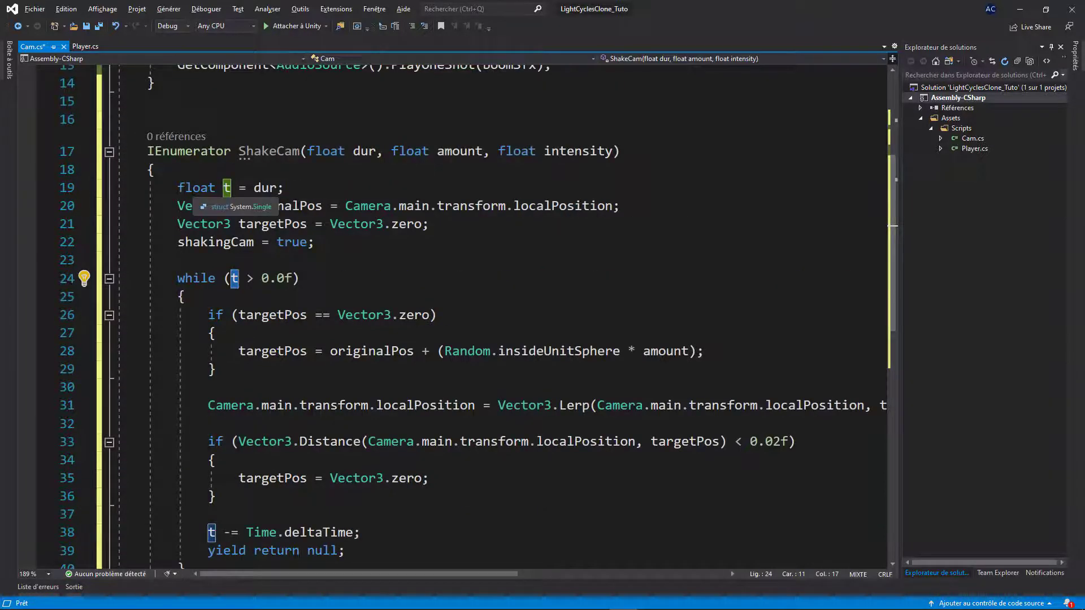
left_click_drag(178, 188, 276, 188)
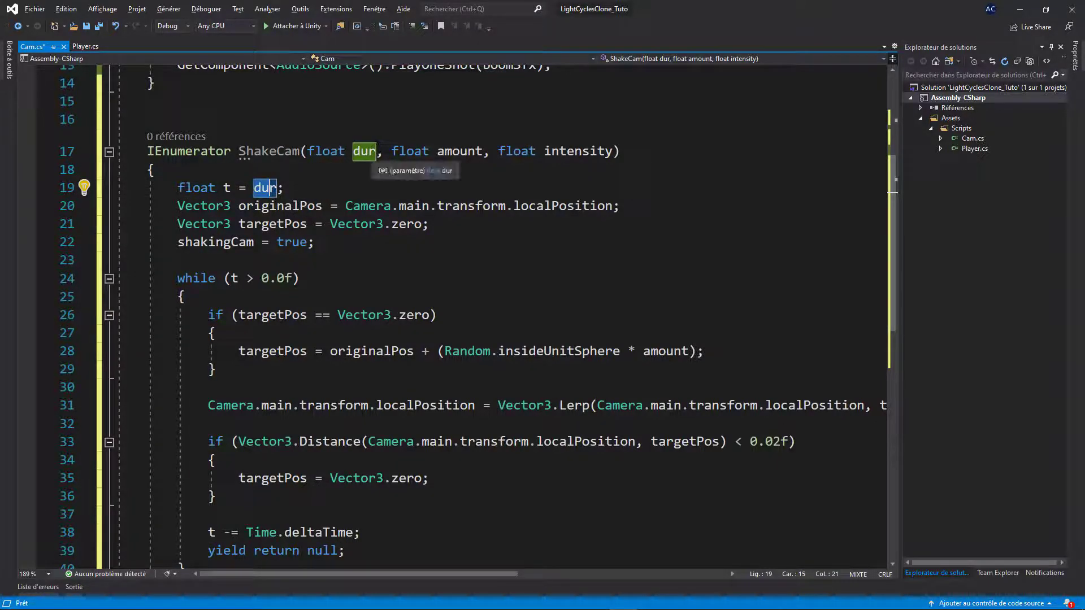
left_click_drag(375, 151, 308, 151)
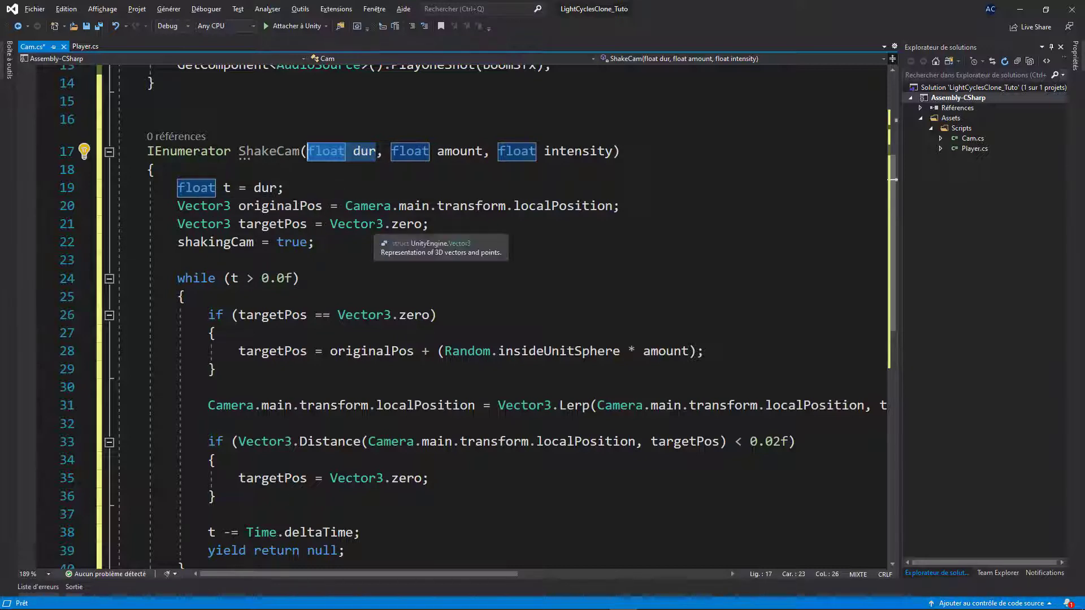
scroll(373, 170, "down", 2)
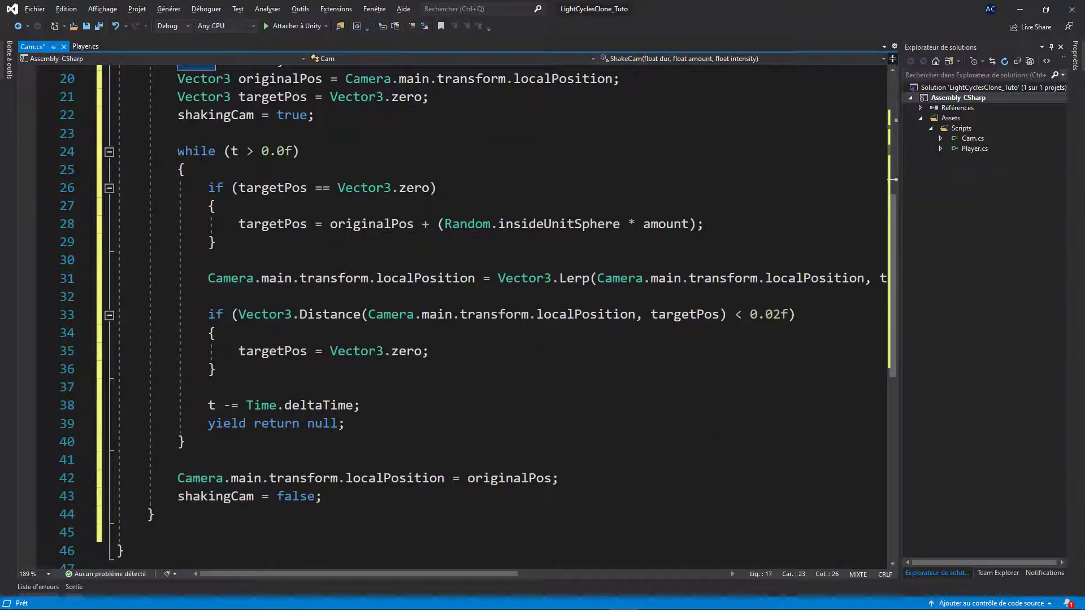
left_click_drag(185, 151, 269, 151)
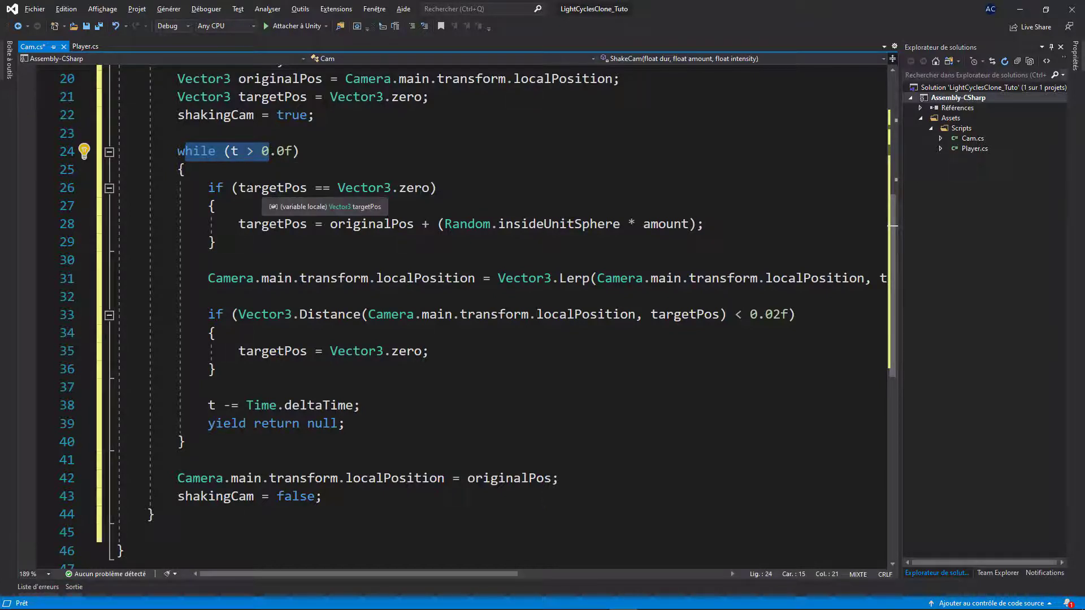
left_click(264, 188)
left_click_drag(331, 188, 392, 188)
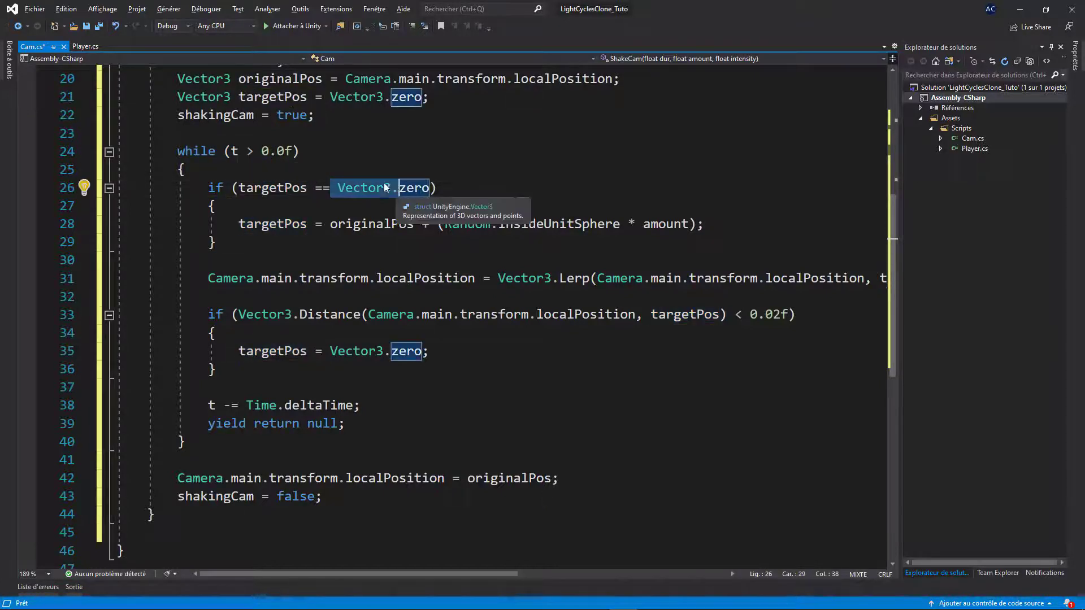
left_click_drag(246, 224, 271, 224)
left_click(285, 224)
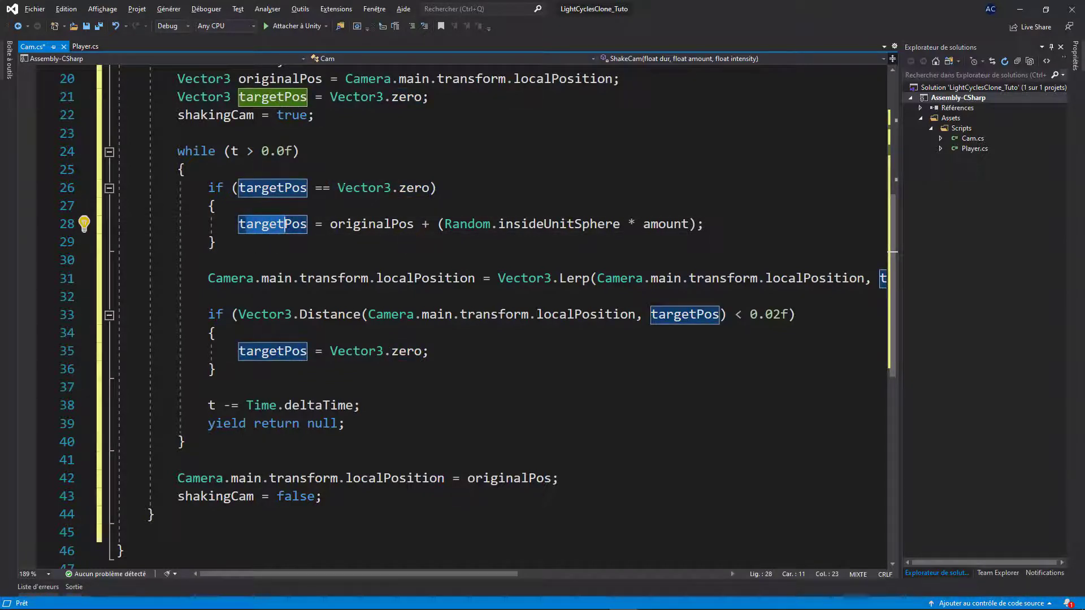
left_click(360, 188)
left_click_drag(245, 97, 369, 97)
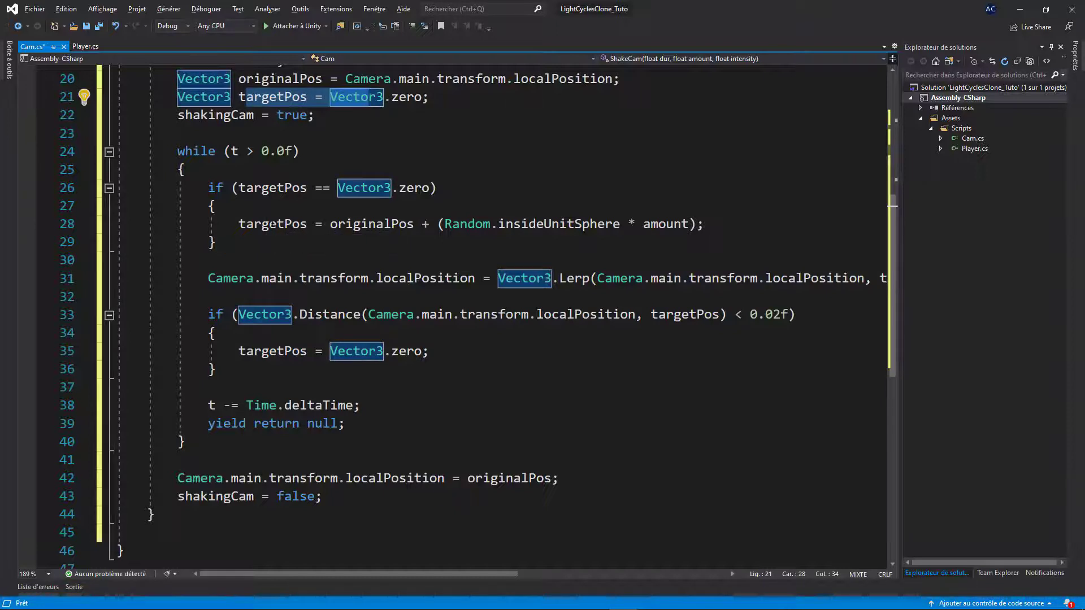
left_click(288, 224)
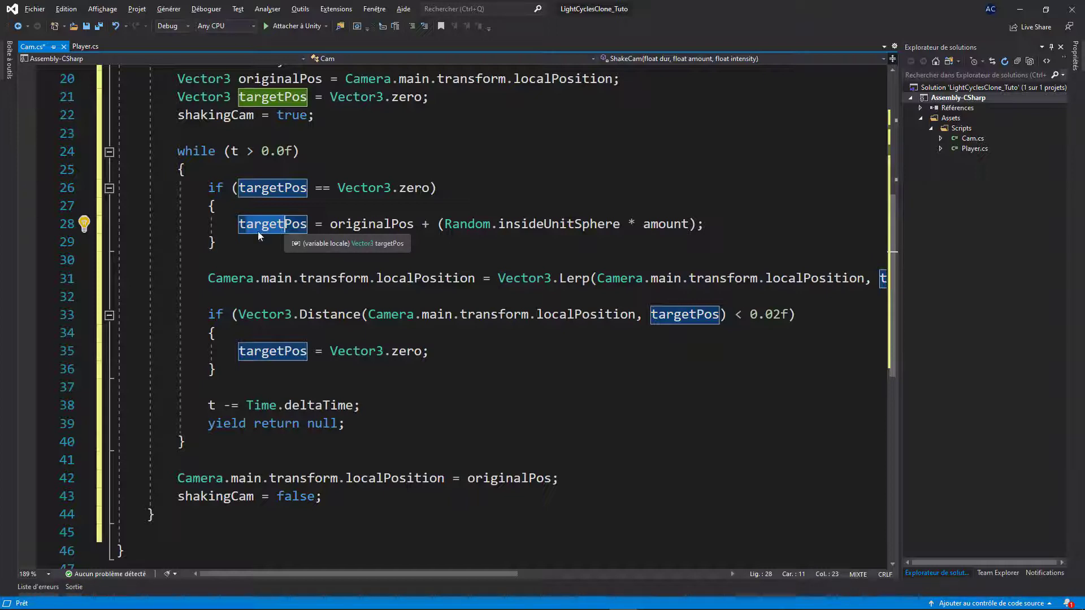
left_click(334, 224)
key("shift+Right")
key("shift+Right")
key("shift+Right")
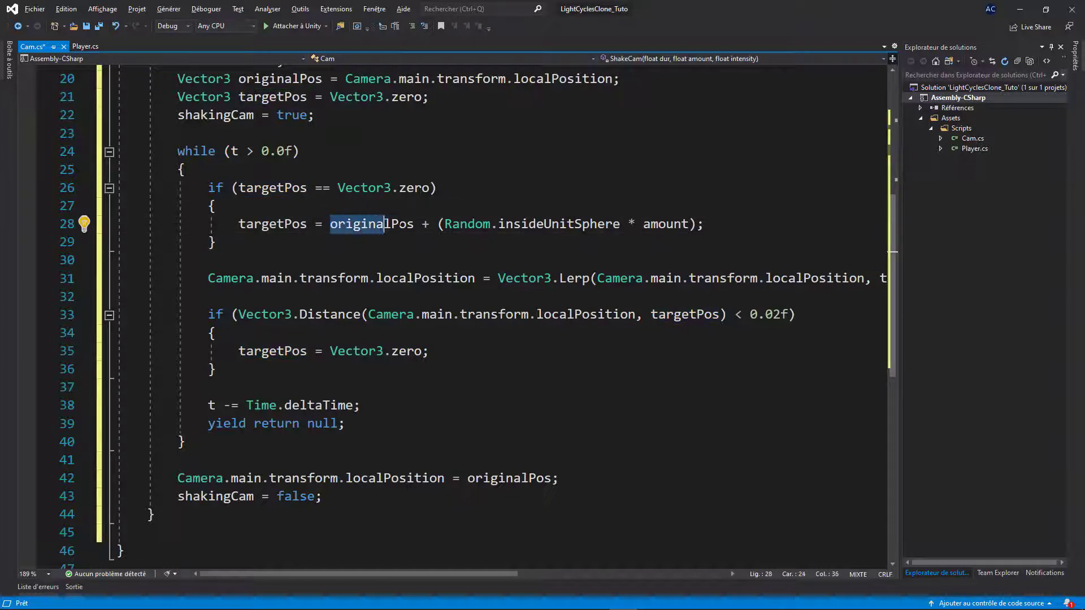
key("shift+Right")
key("shift+Right")
key("shift+Right")
left_click_drag(239, 225, 425, 224)
left_click(425, 225)
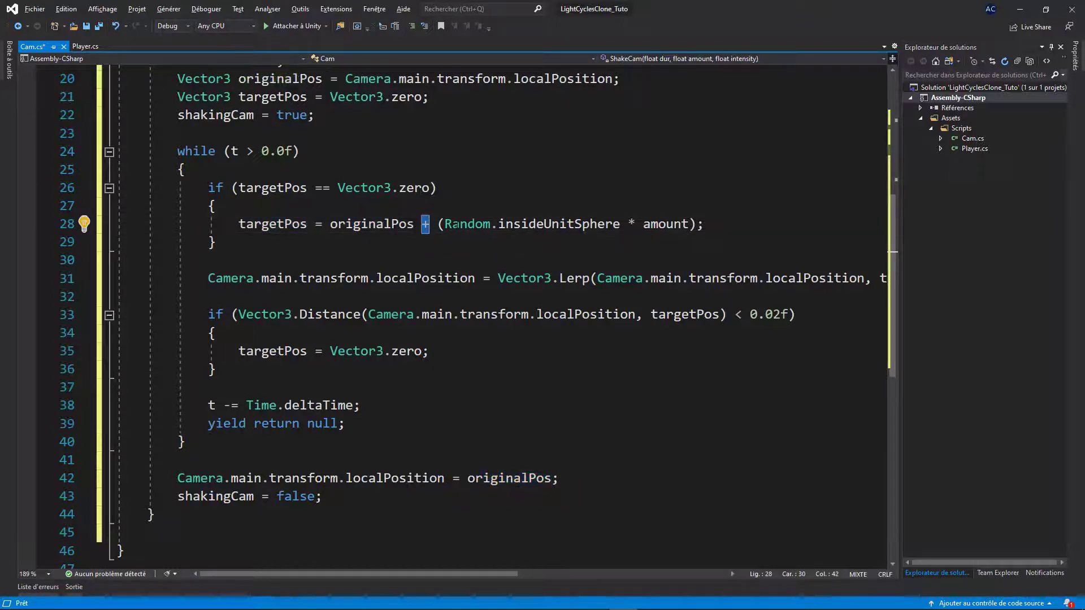
double_click(460, 224)
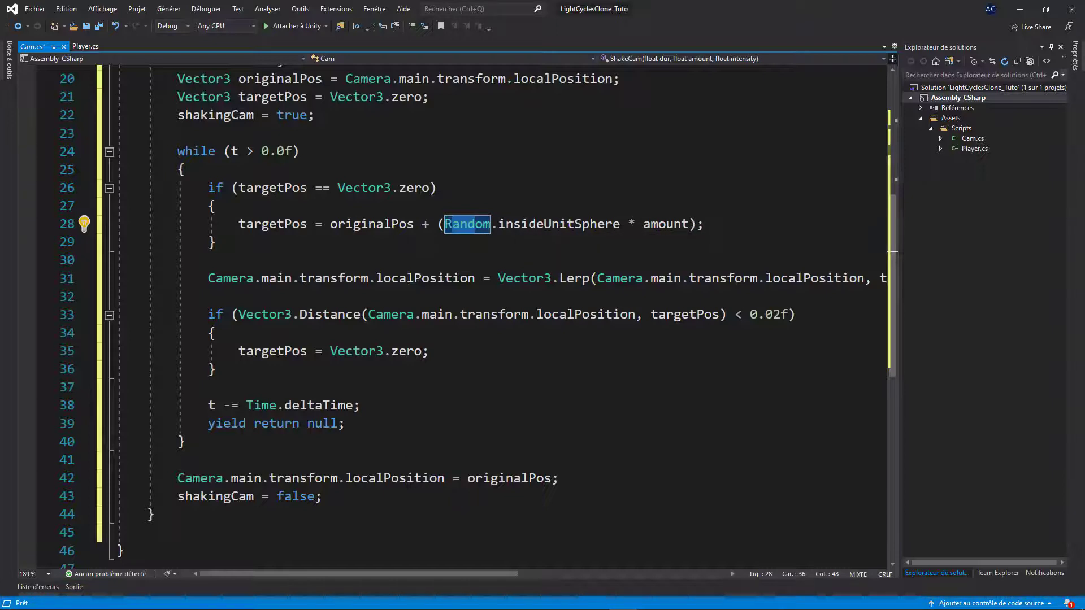
left_click_drag(499, 224, 620, 225)
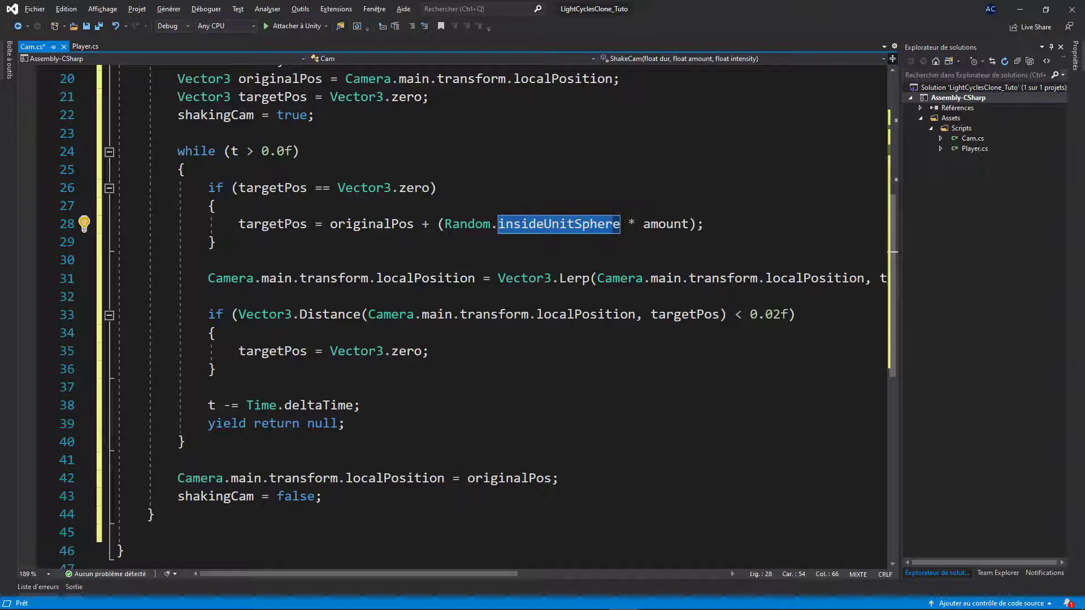
left_click_drag(636, 224, 689, 224)
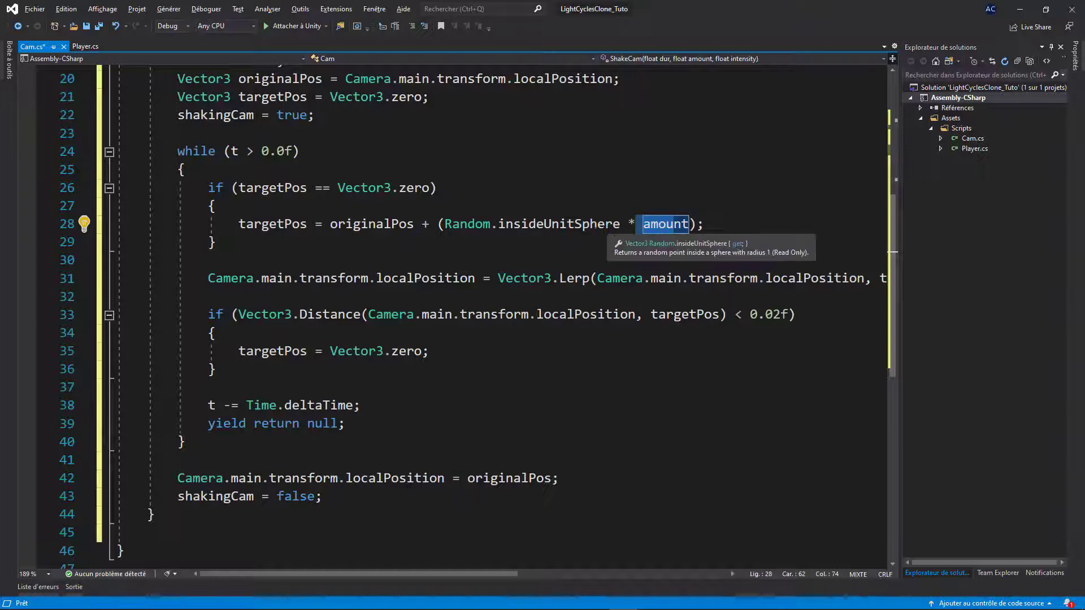
left_click_drag(483, 223, 619, 224)
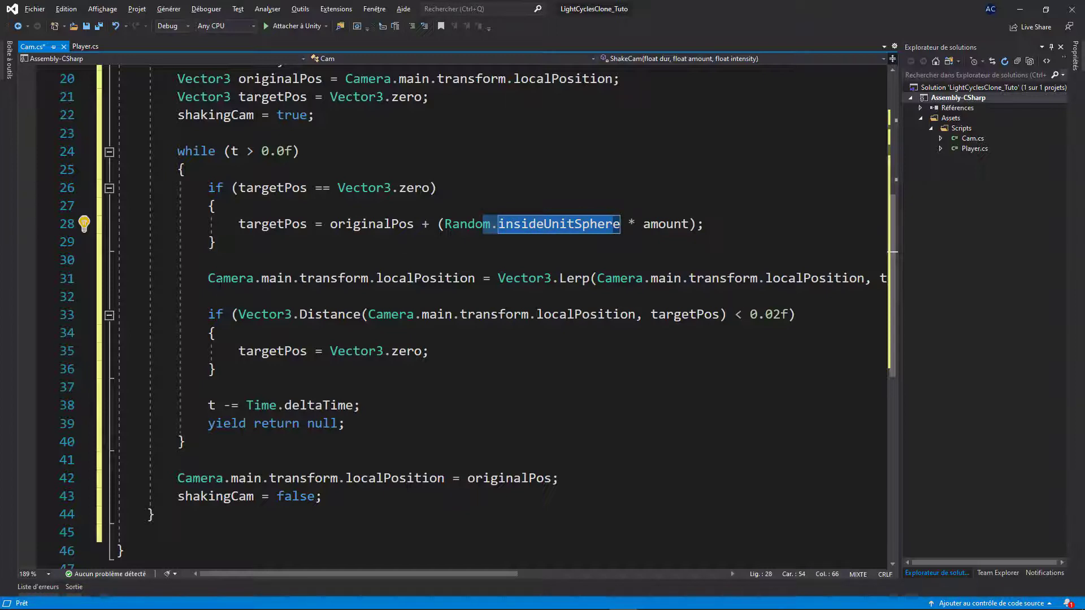
mouse_move(208, 278)
left_mouse_down()
mouse_move(262, 278)
mouse_move(213, 260)
mouse_move(445, 278)
left_mouse_up()
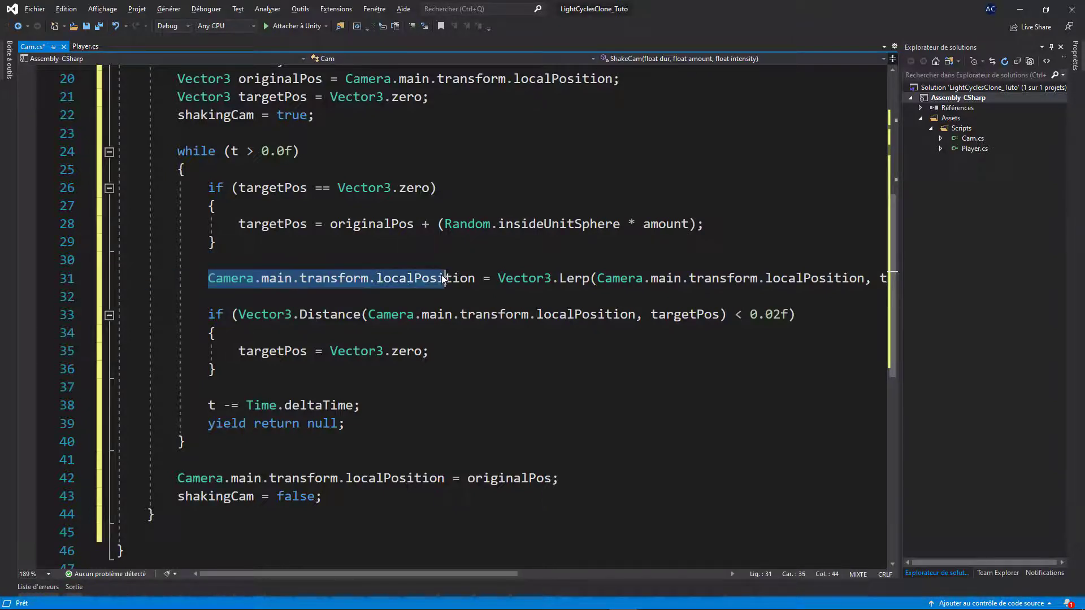
left_click_drag(479, 574, 615, 574)
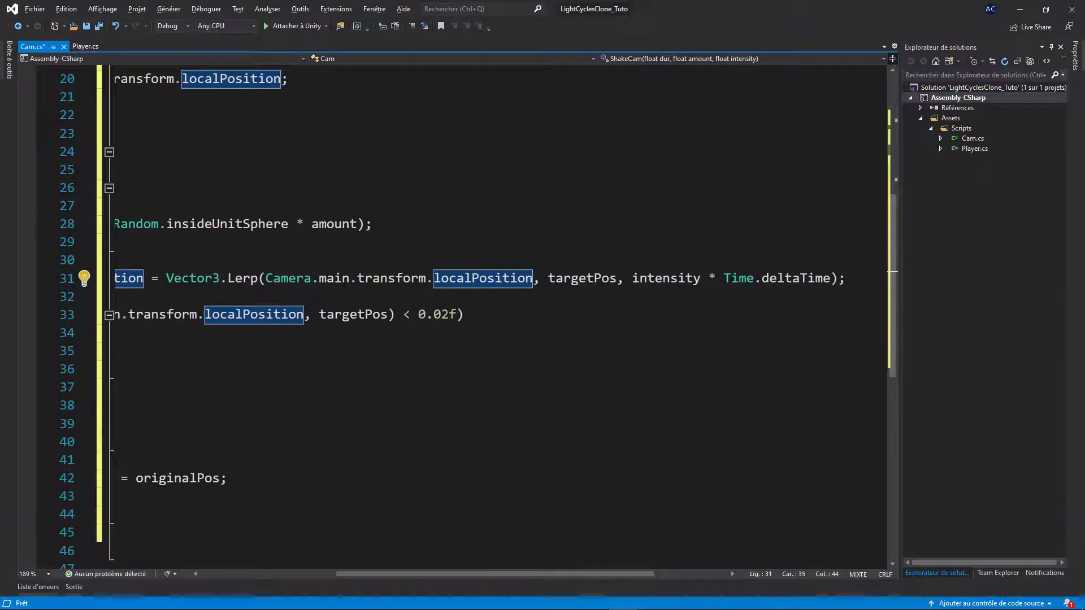
left_click_drag(273, 278, 533, 278)
left_click(594, 278)
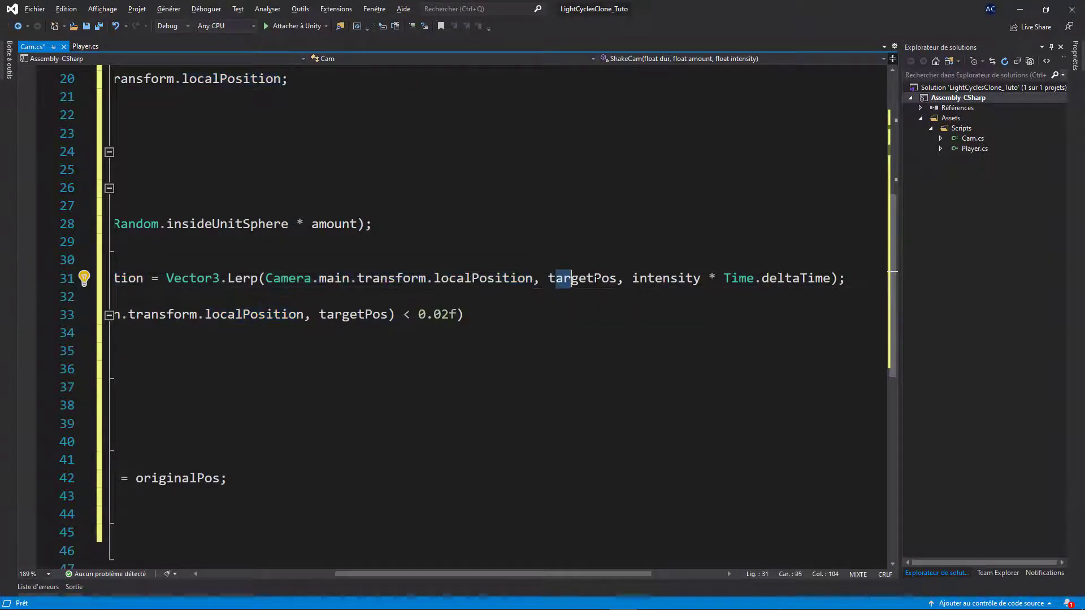
left_click(667, 278)
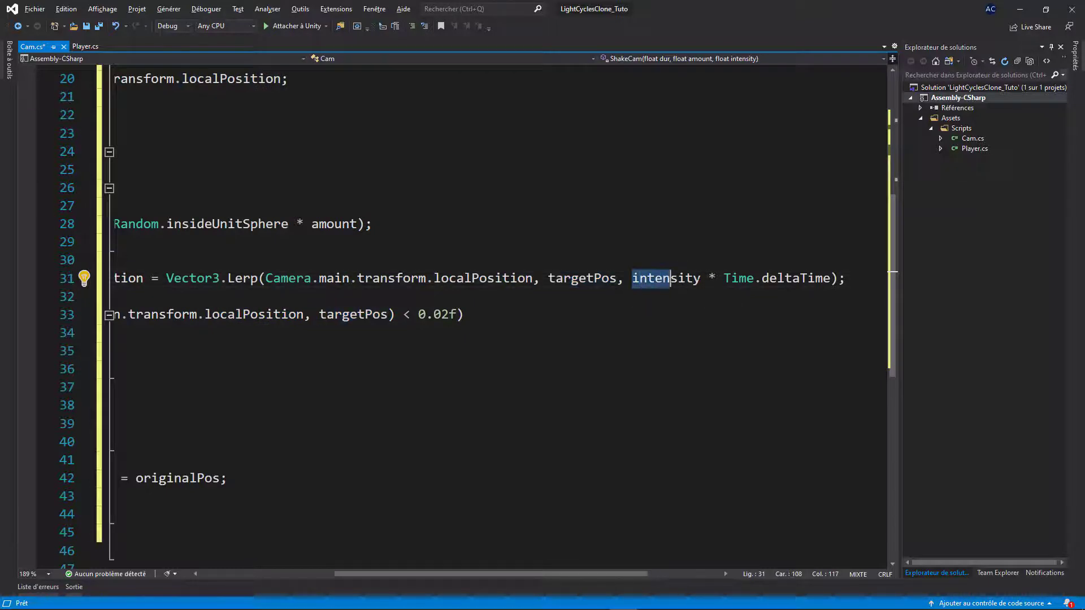
left_click_drag(724, 278, 824, 278)
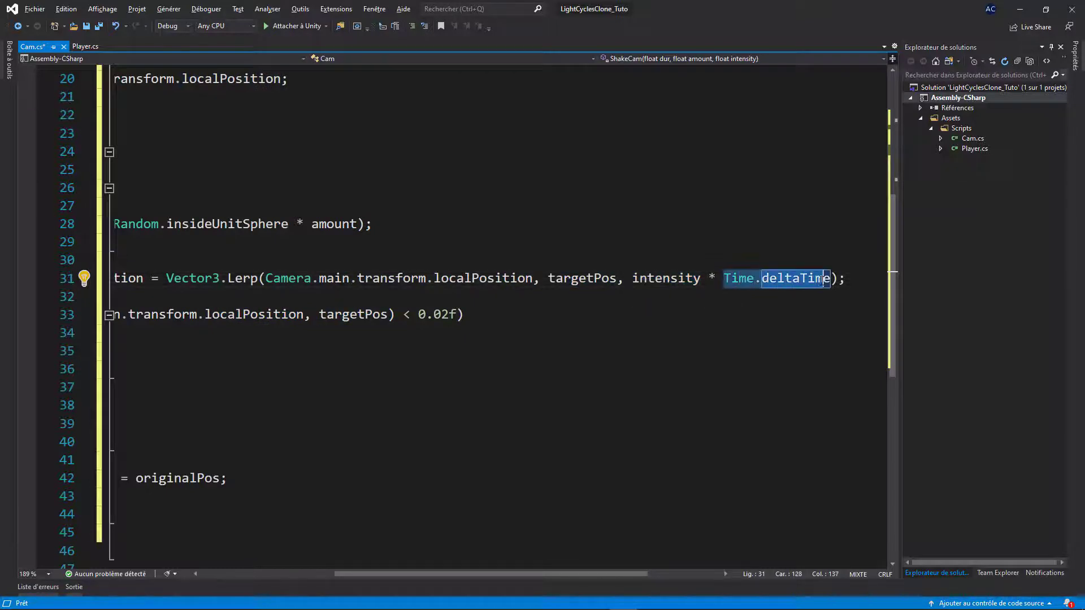
left_click_drag(619, 574, 548, 574)
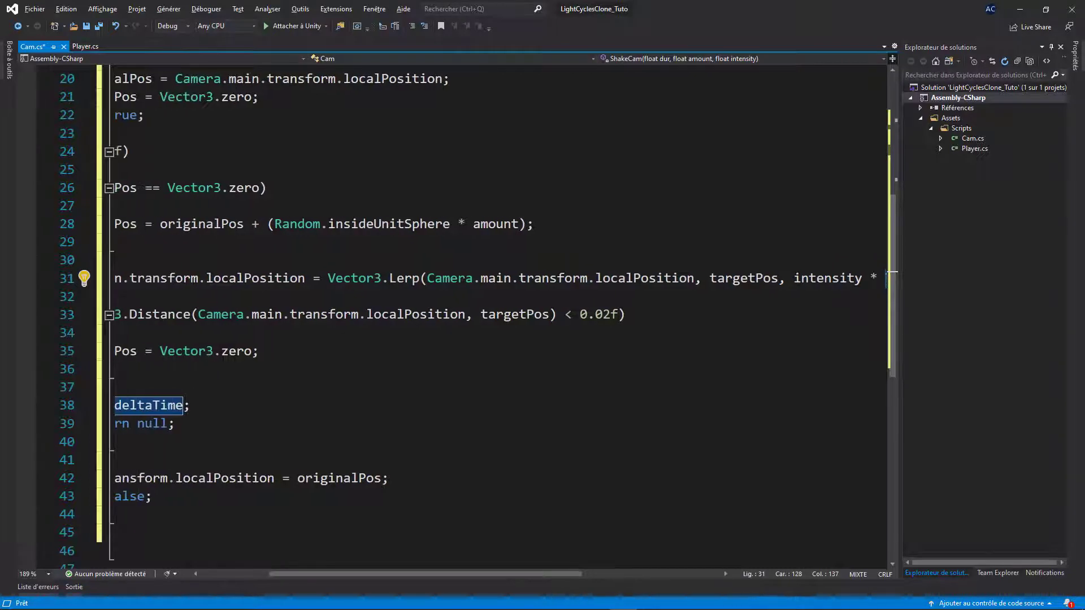
left_click(397, 278)
left_click_drag(327, 278, 441, 278)
left_click_drag(452, 573, 539, 573)
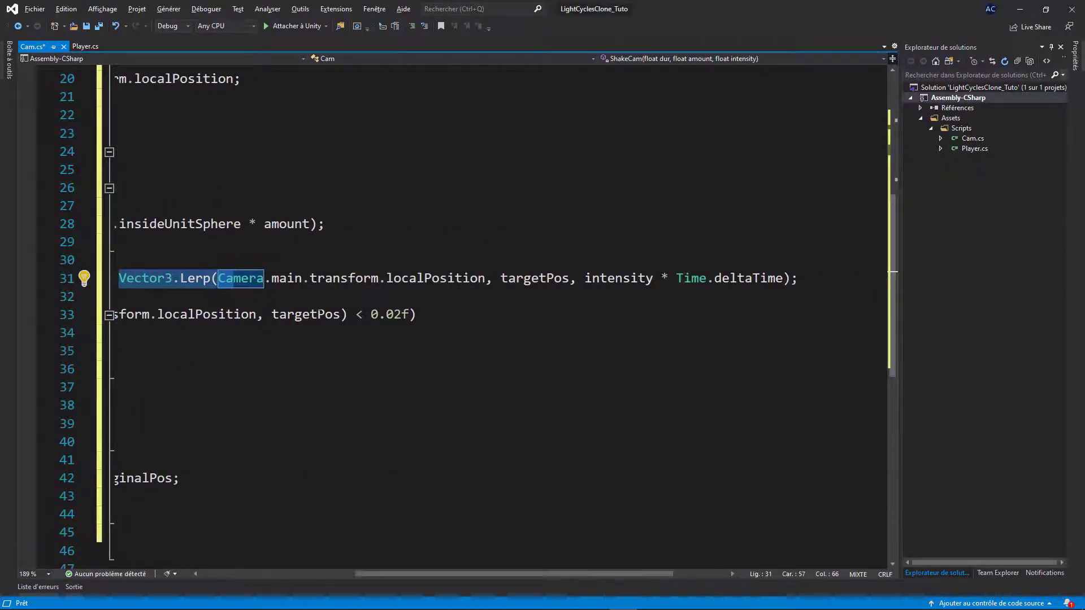
left_click_drag(272, 278, 378, 278)
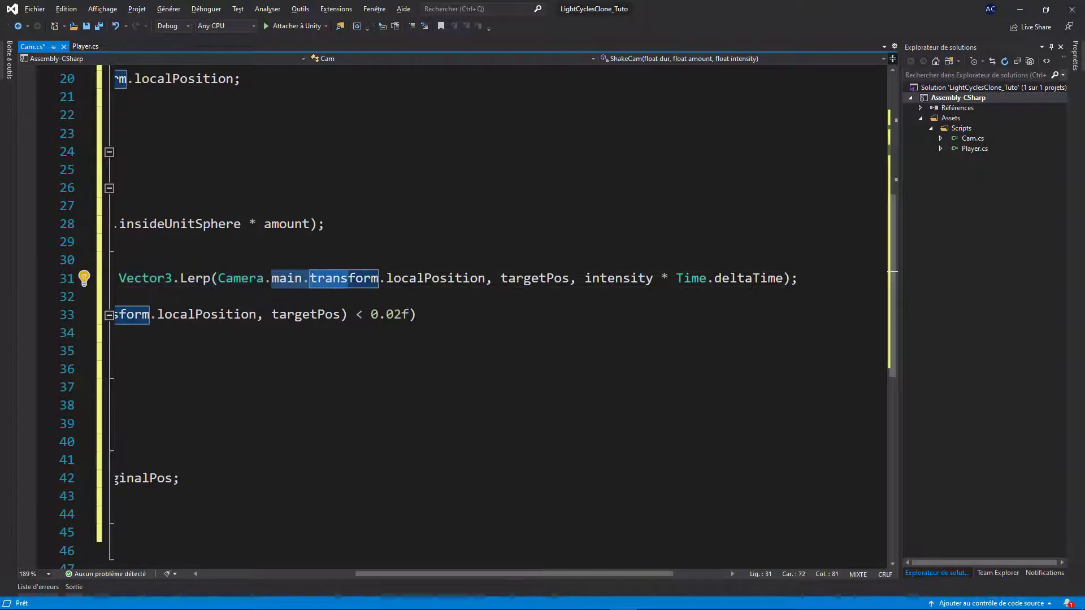
left_click_drag(515, 278, 555, 278)
left_click_drag(776, 278, 700, 278)
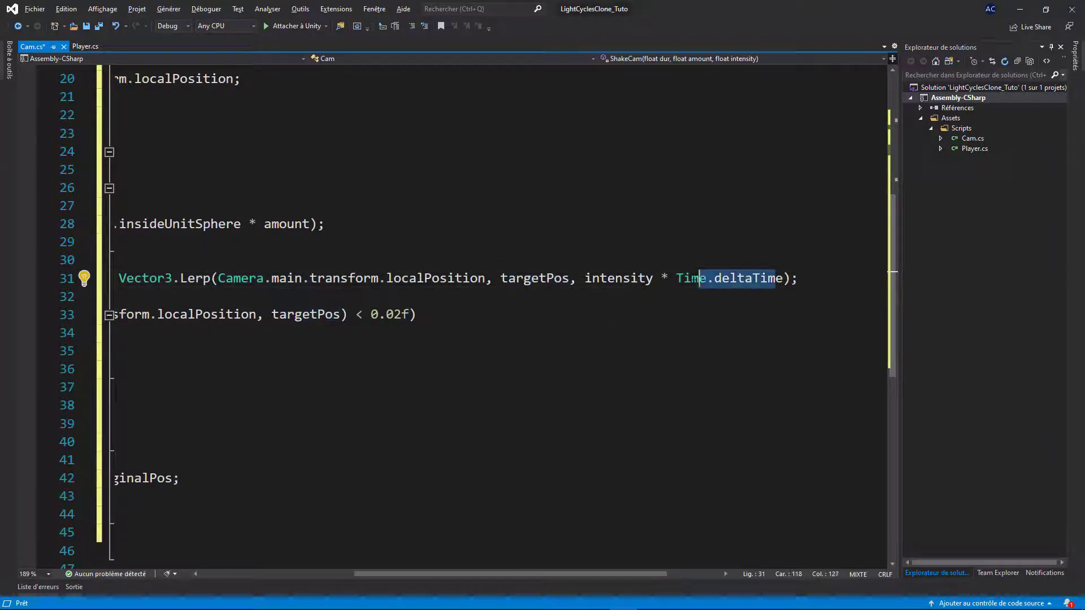
left_click(582, 551)
left_click_drag(585, 574, 576, 574)
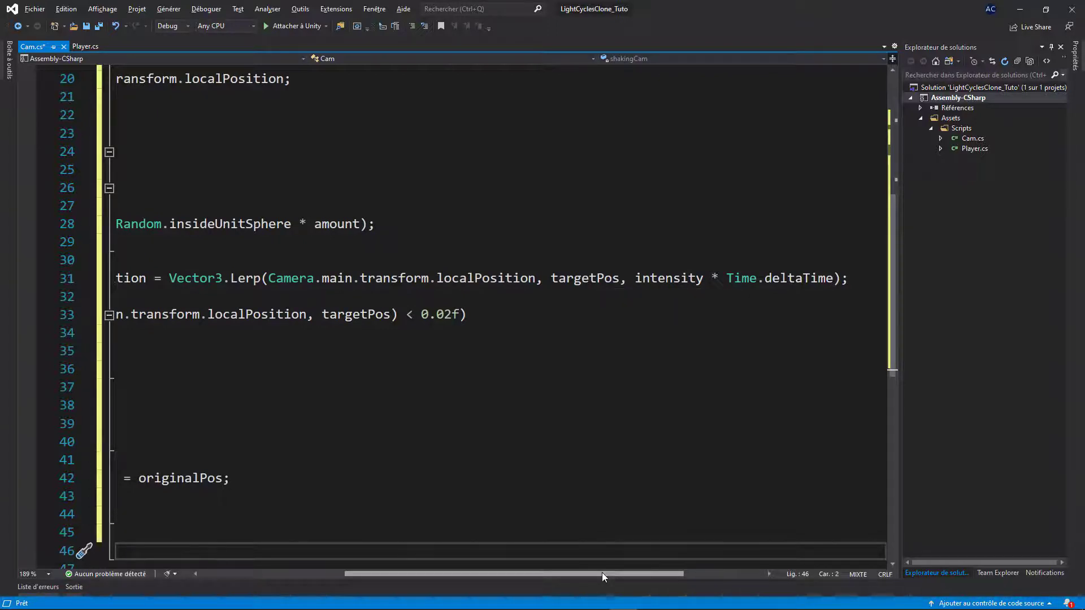
left_click_drag(602, 575, 456, 574)
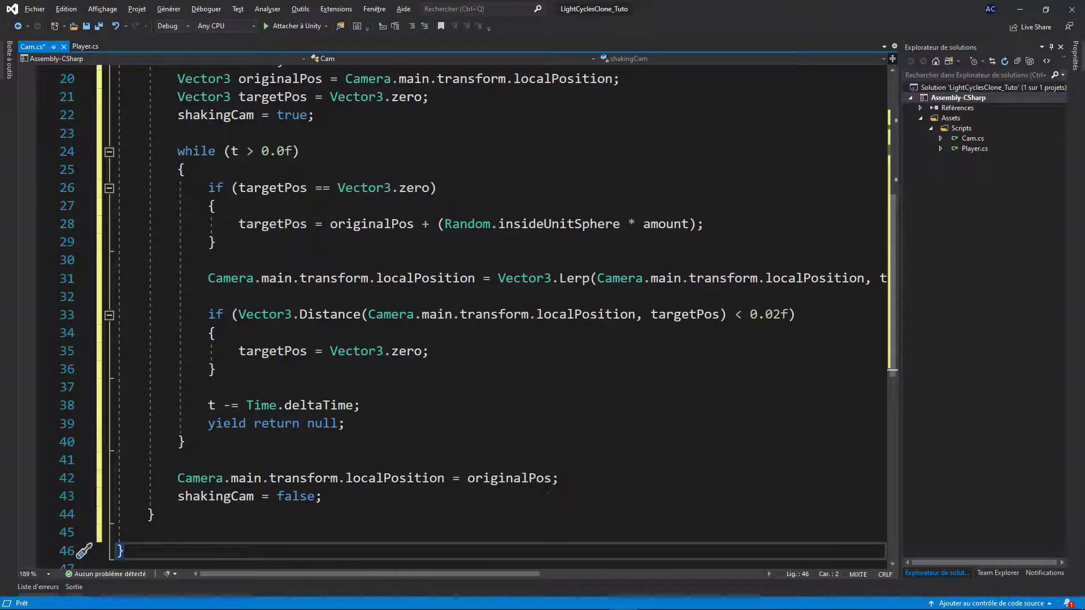
left_click(314, 315)
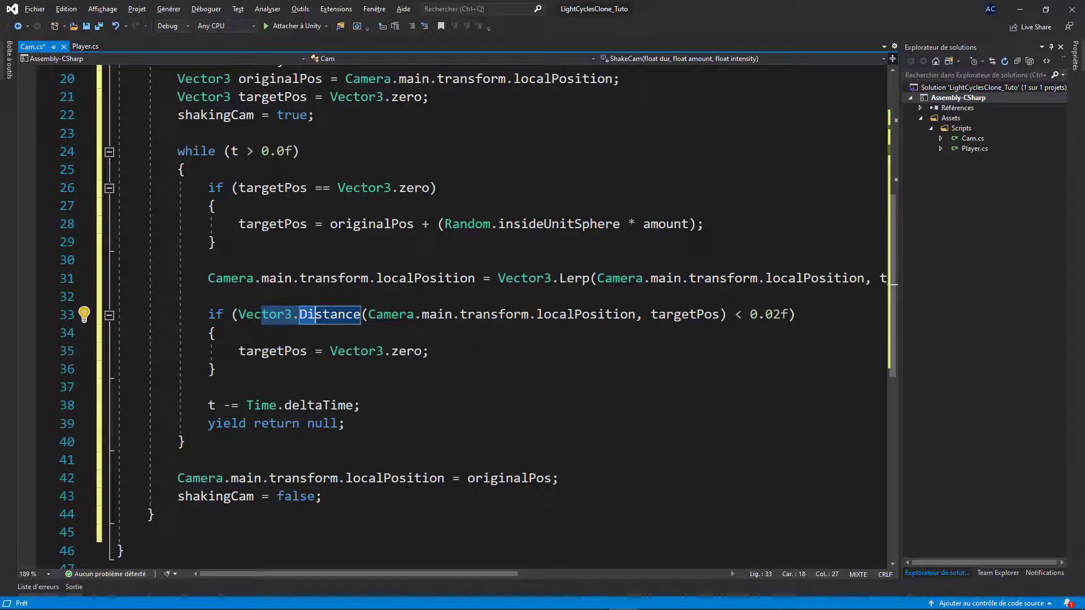
key("ctrl+Right")
key("ctrl+Right")
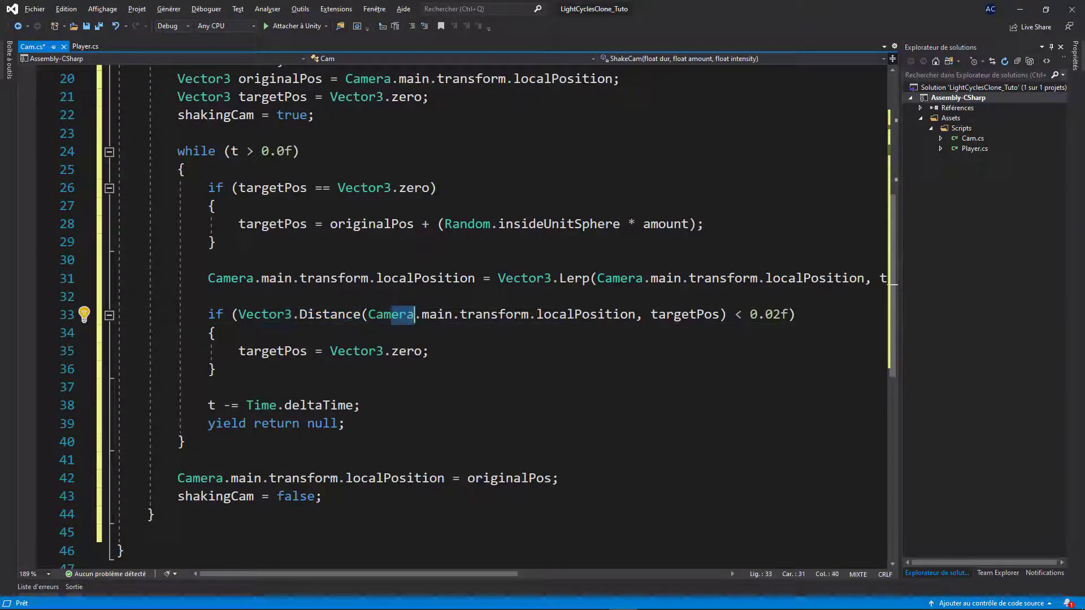
key("ctrl+Right")
key("ctrl+Right")
key("ctrl+Right")
key("ctrl+Right")
key("ctrl+Right")
key("ctrl+Right")
key("ctrl+Right")
left_click(697, 314)
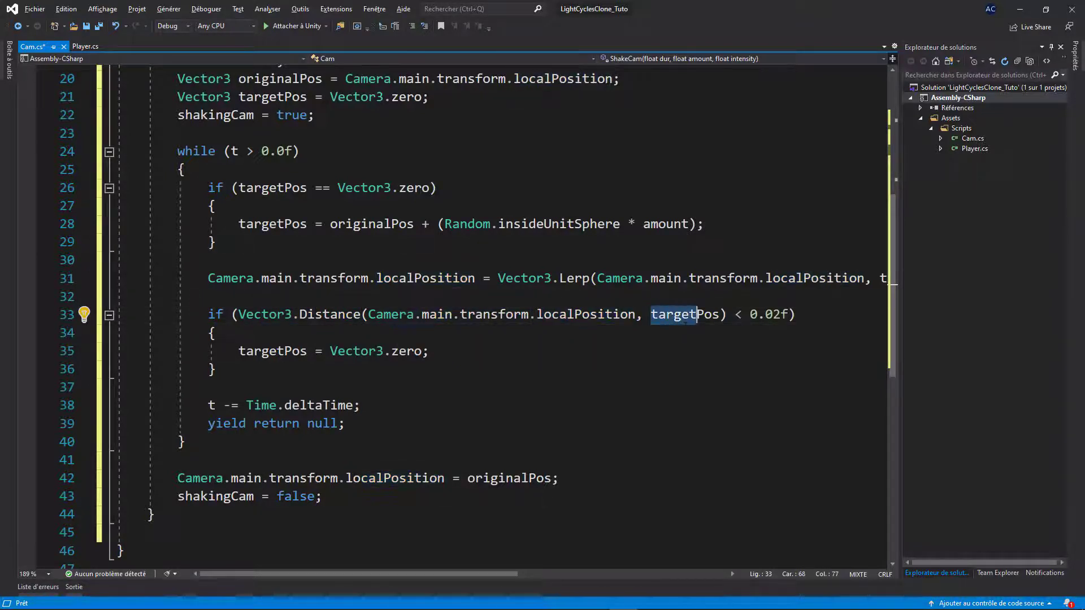
left_click_drag(745, 314, 783, 314)
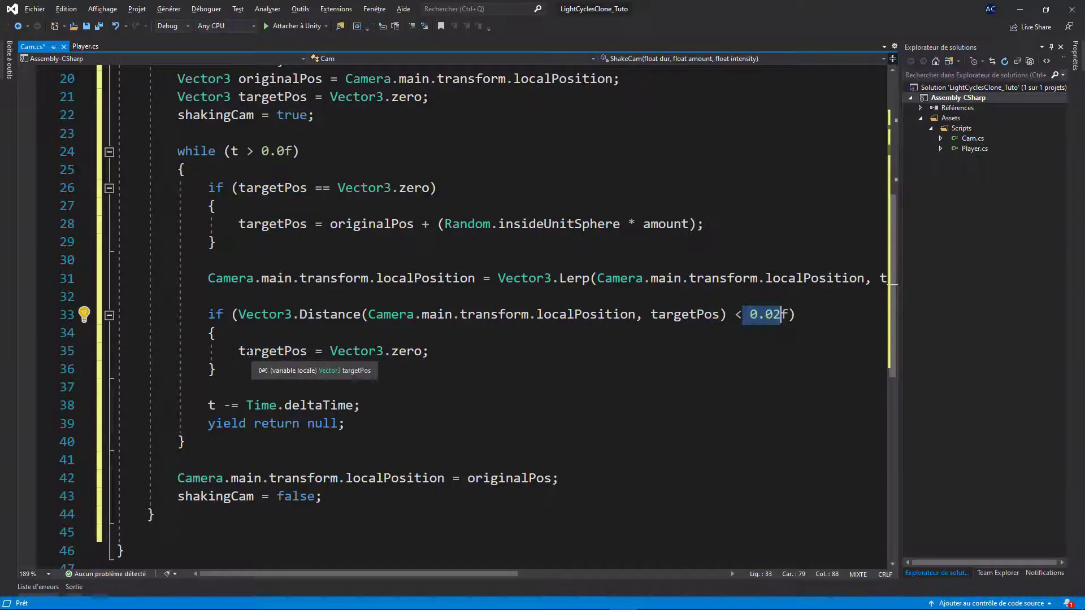
left_click_drag(238, 351, 407, 351)
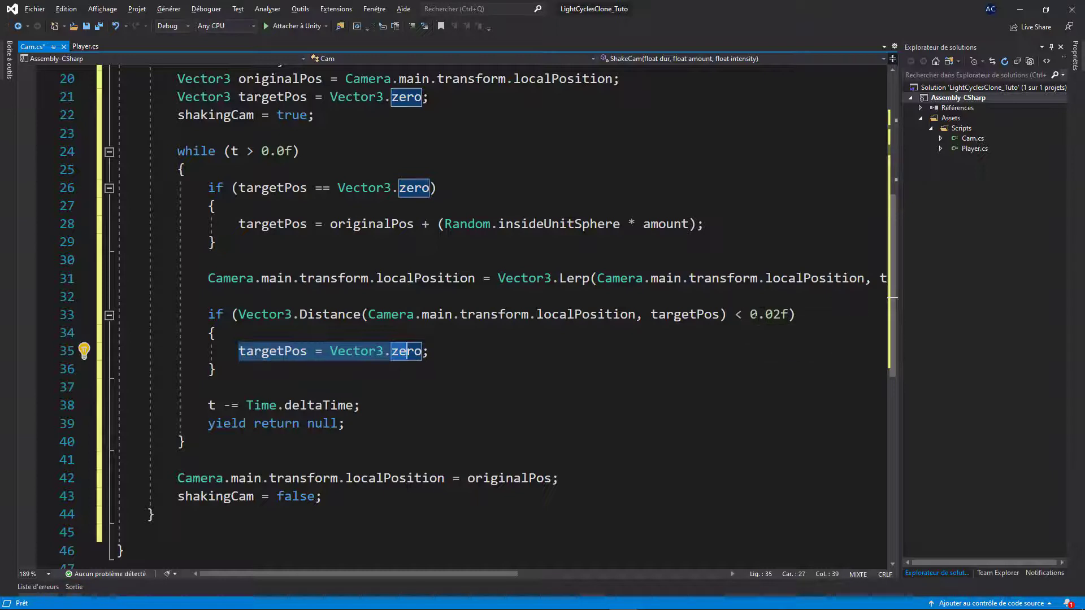
key("Down")
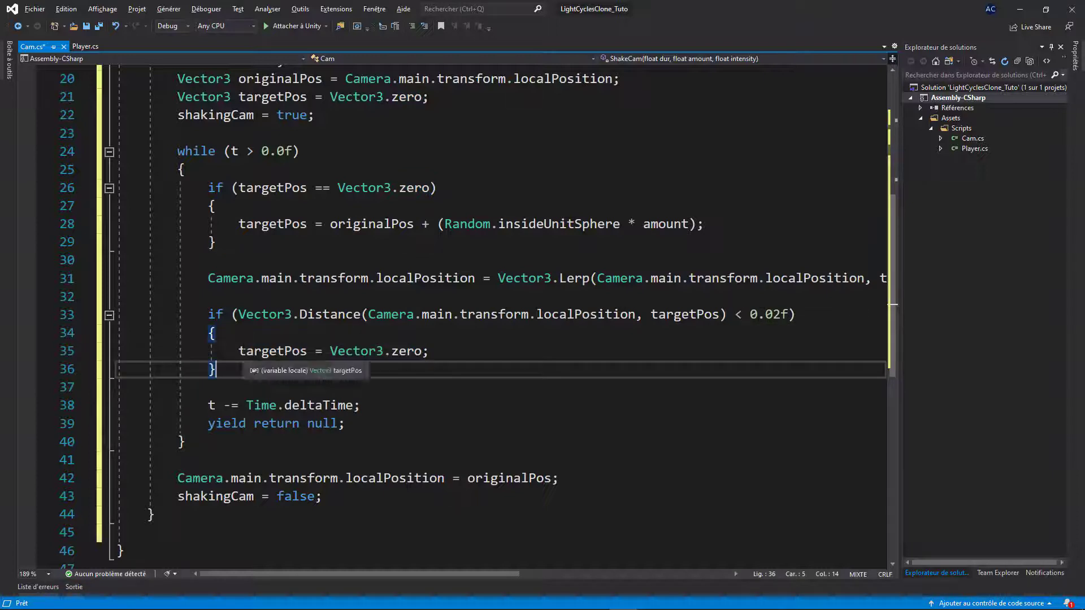
left_click_drag(247, 351, 383, 353)
left_click_drag(208, 405, 353, 405)
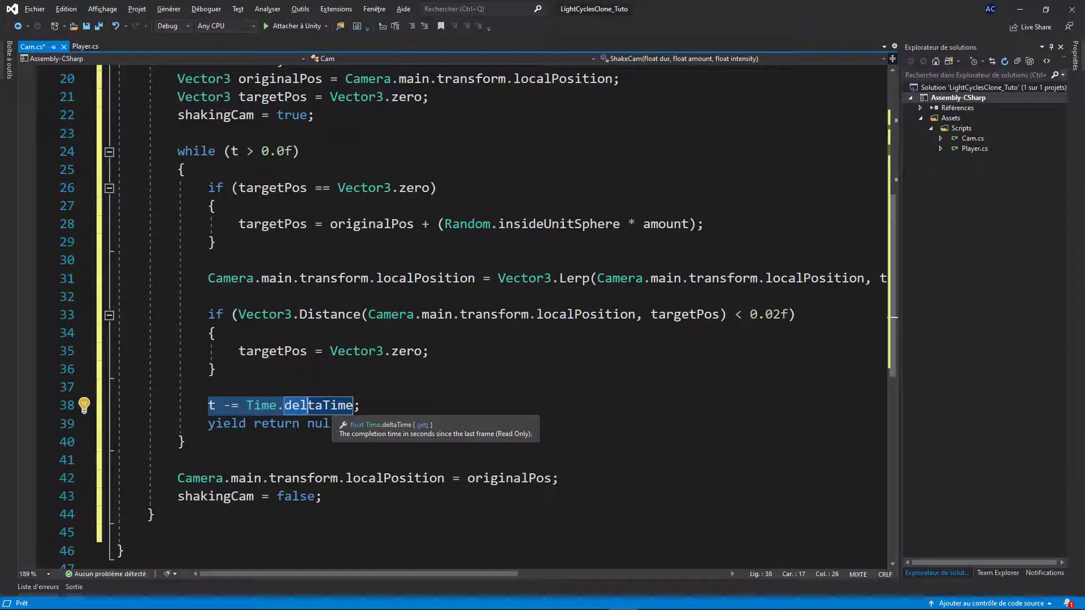
left_click_drag(231, 151, 270, 152)
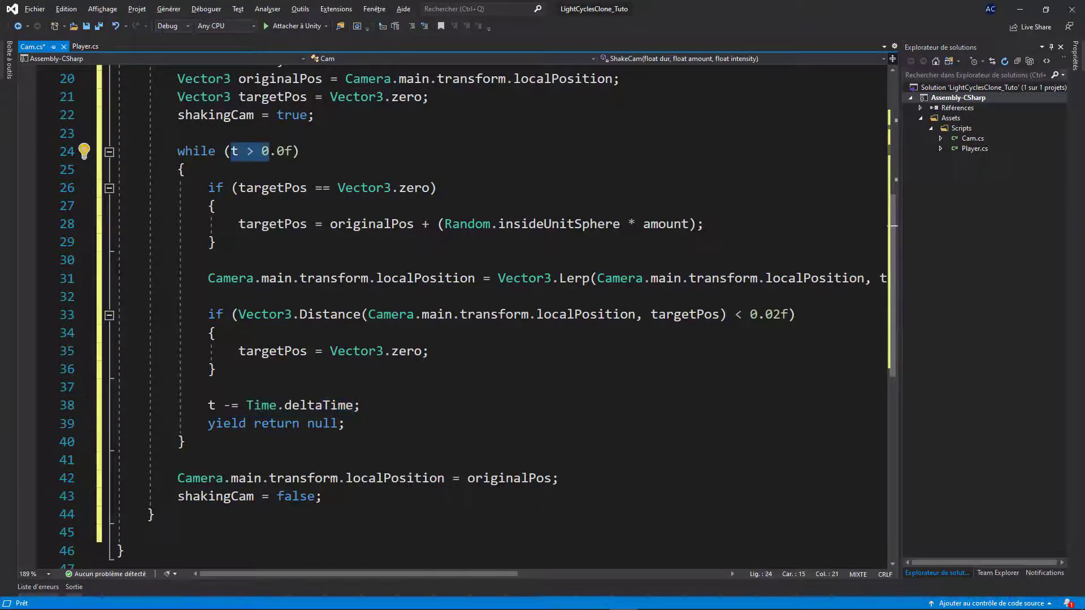
scroll(461, 316, "down", 2)
scroll(461, 316, "up", 2)
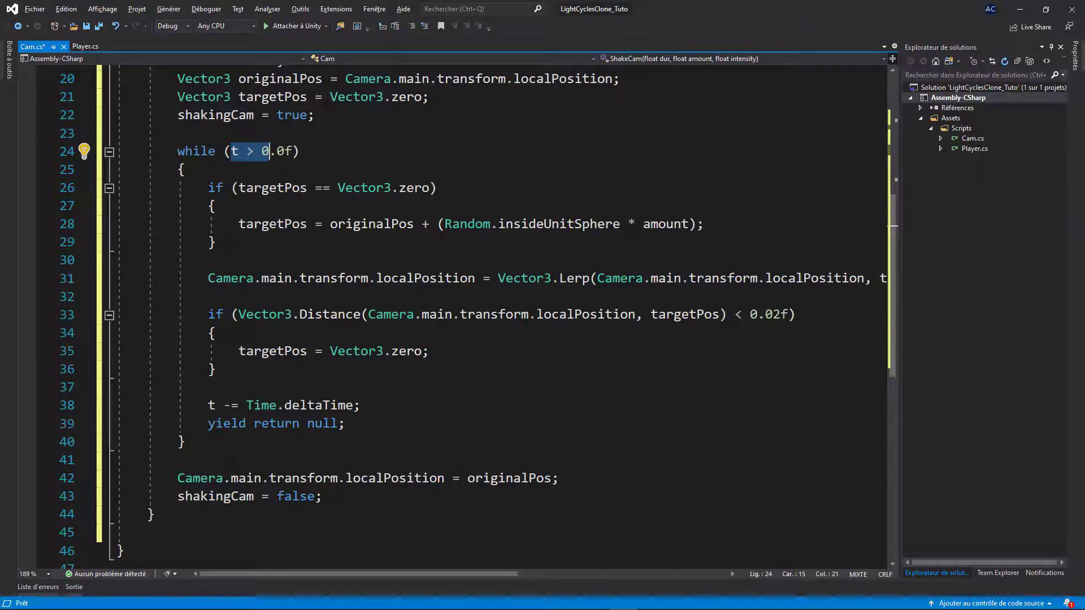
left_click_drag(179, 478, 551, 478)
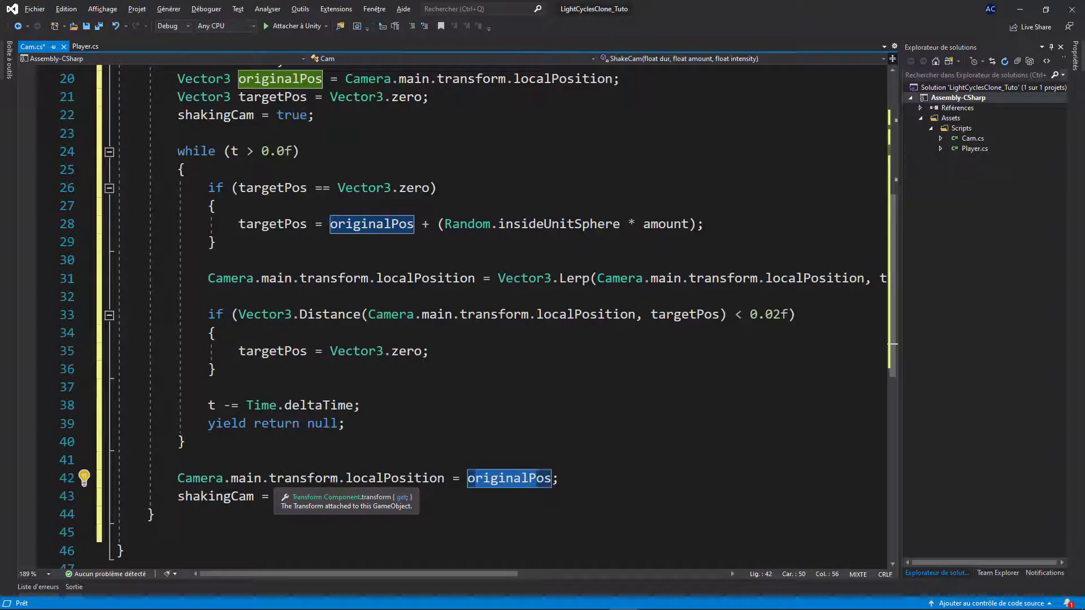
left_click(186, 497)
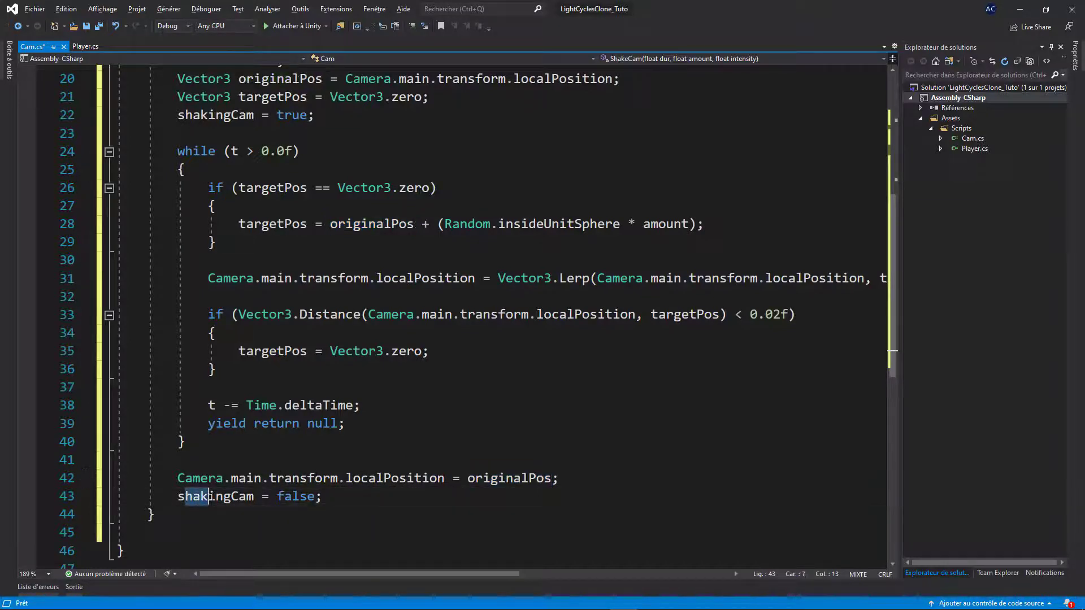
left_click_drag(277, 496, 300, 496)
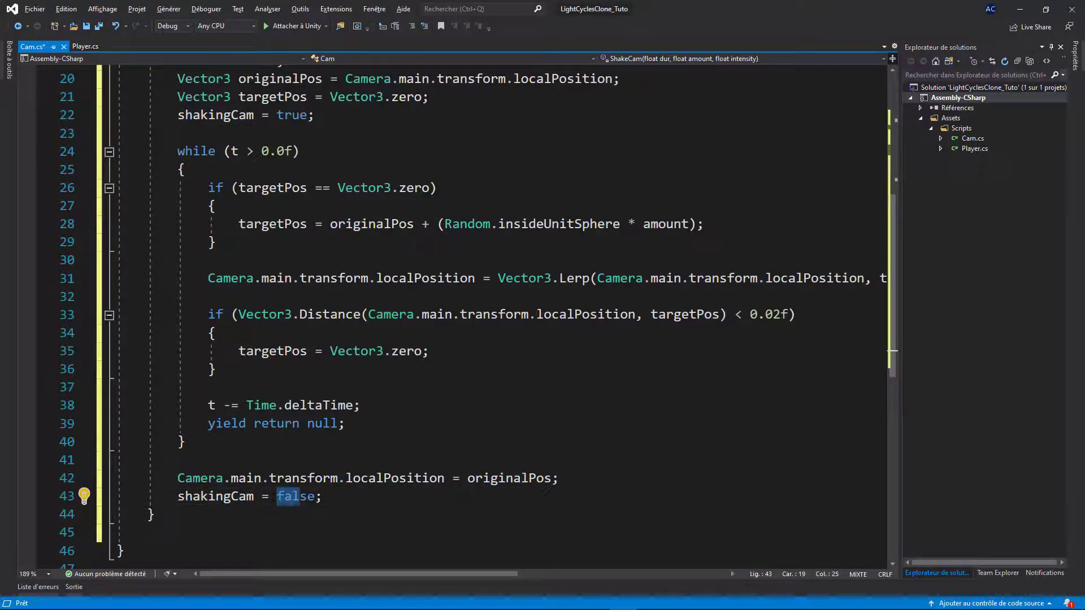
scroll(283, 501, "up", 5)
scroll(383, 474, "up", 2)
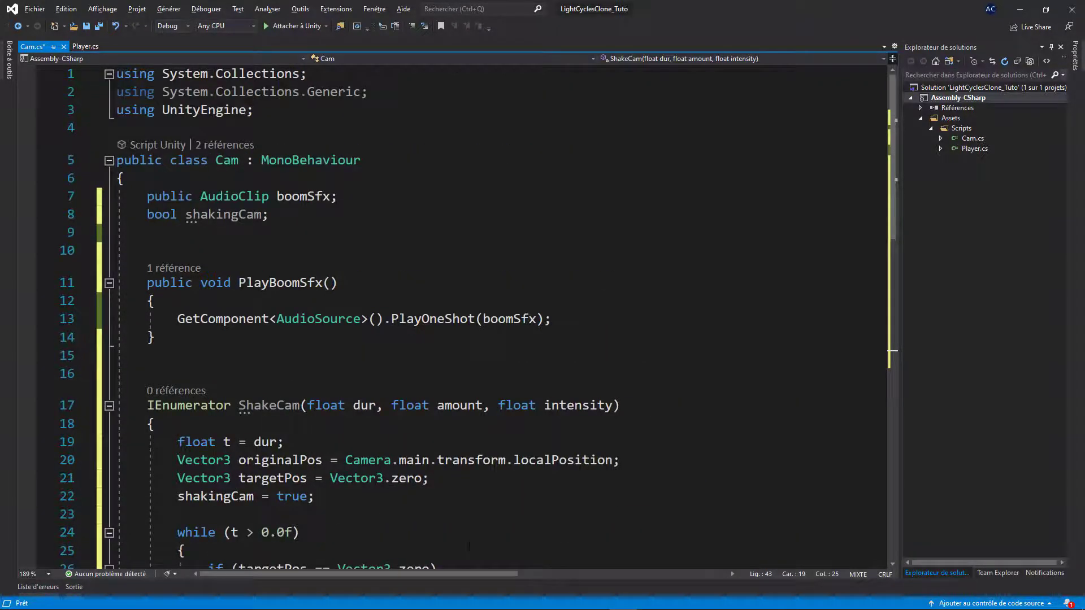
Insert a public Shake method above ShakeCam that starts the coroutine
scroll(383, 472, "down", 2)
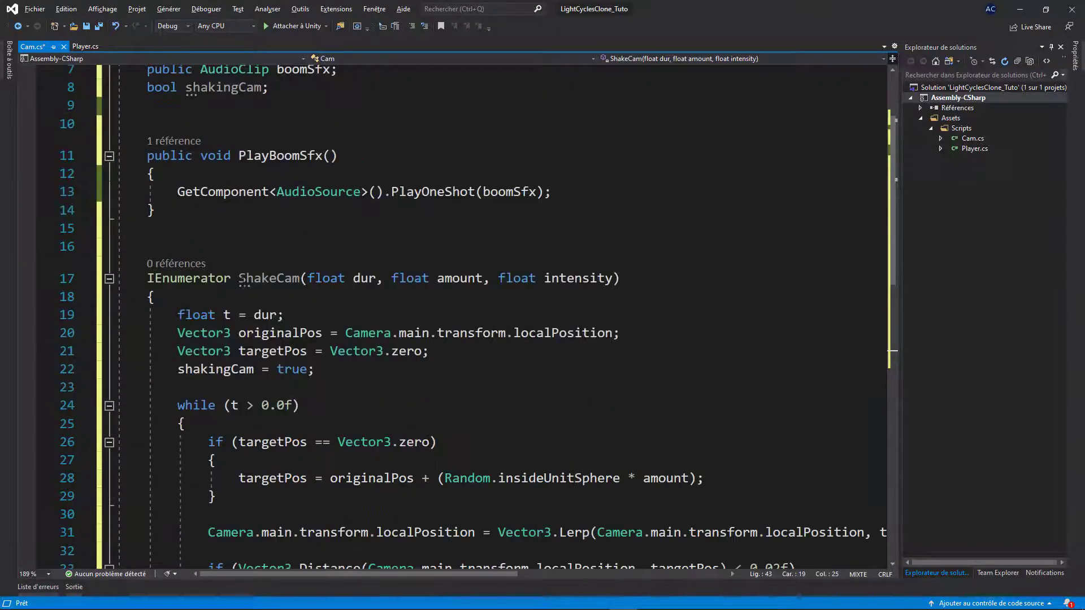
left_click(244, 281)
double_click(244, 281)
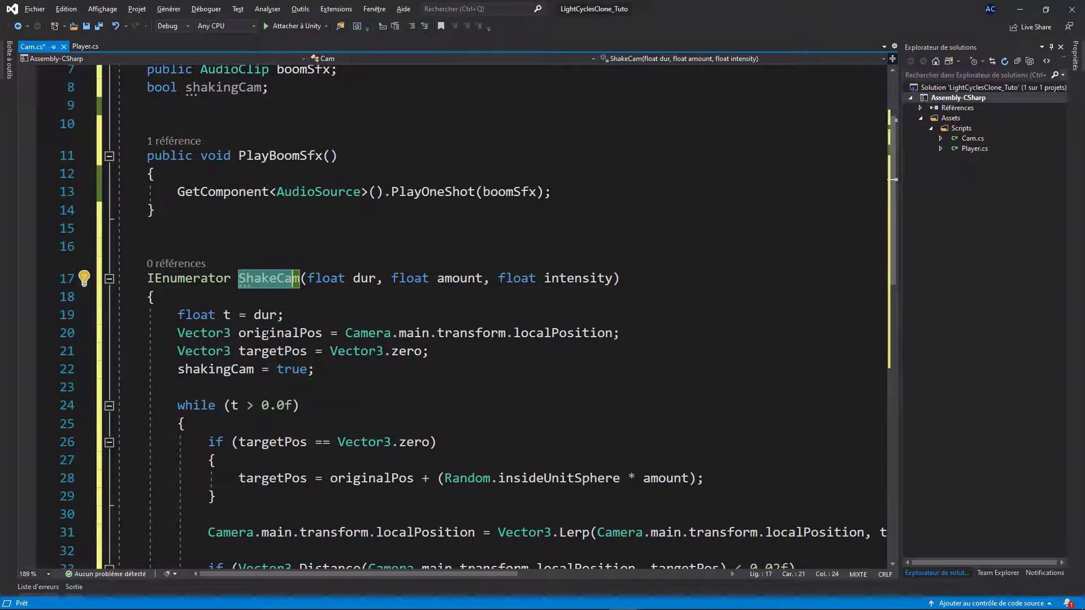
left_click(253, 229)
key("Return")
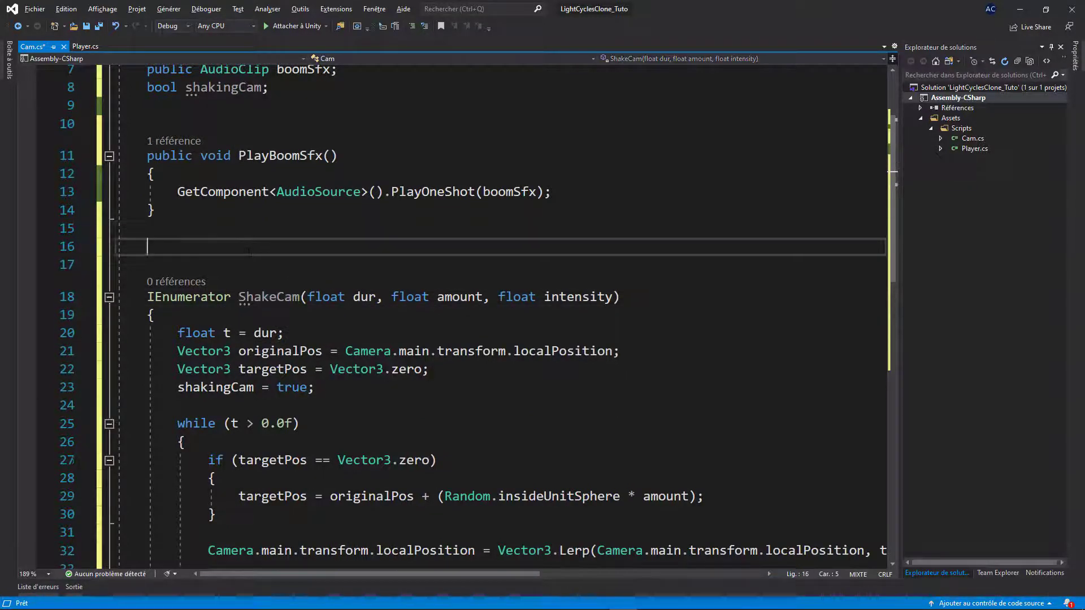
type("public void Shake(float duration, float amount, float intensity)     {         if (!shakingCam)             StartCoroutine(ShakeCam(duration, amount, intensity));     }")
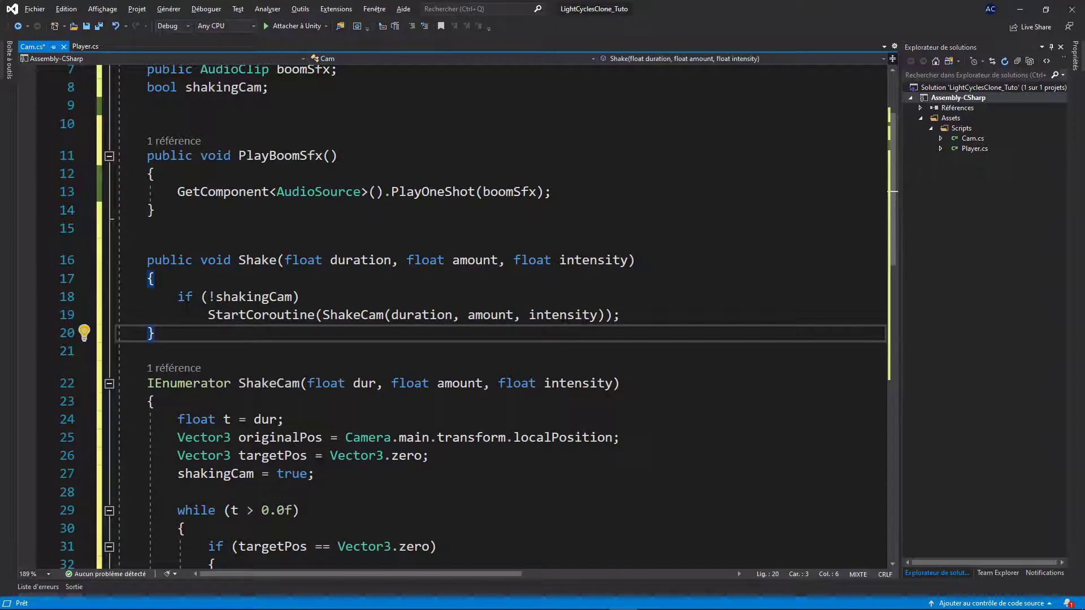
Check the Shake parameters, shakingCam guard and ShakeCam arguments, then save Cam.cs
left_click_drag(147, 260, 183, 262)
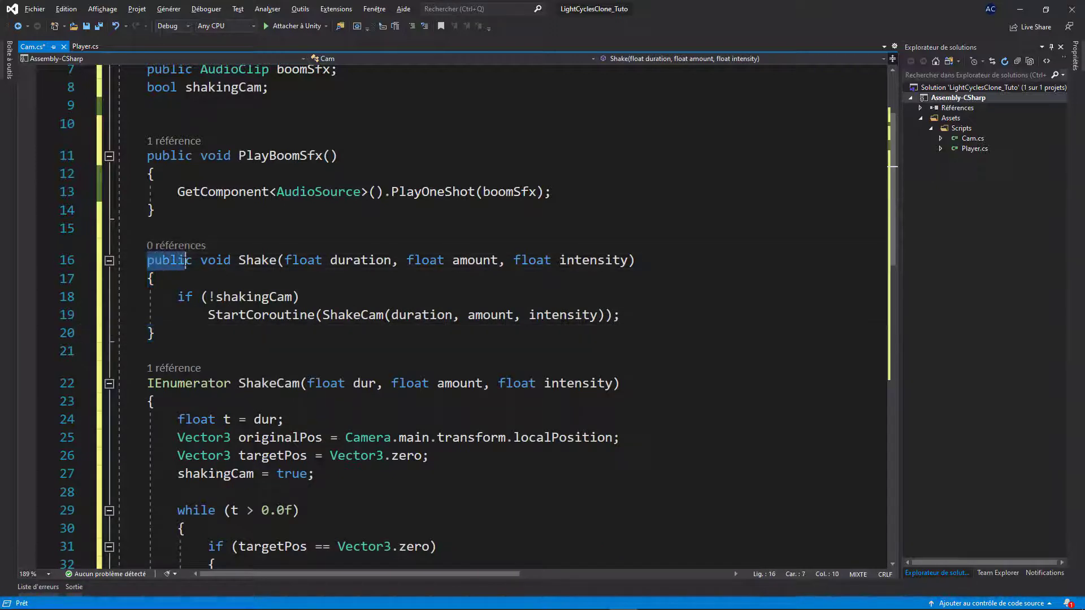
left_click(247, 260)
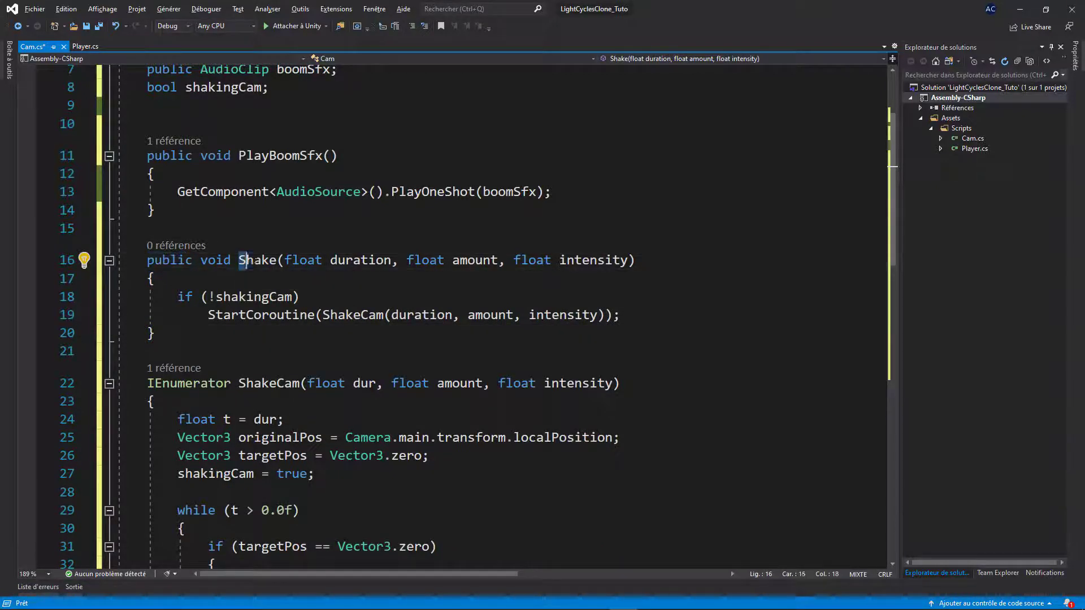
left_click_drag(285, 260, 629, 261)
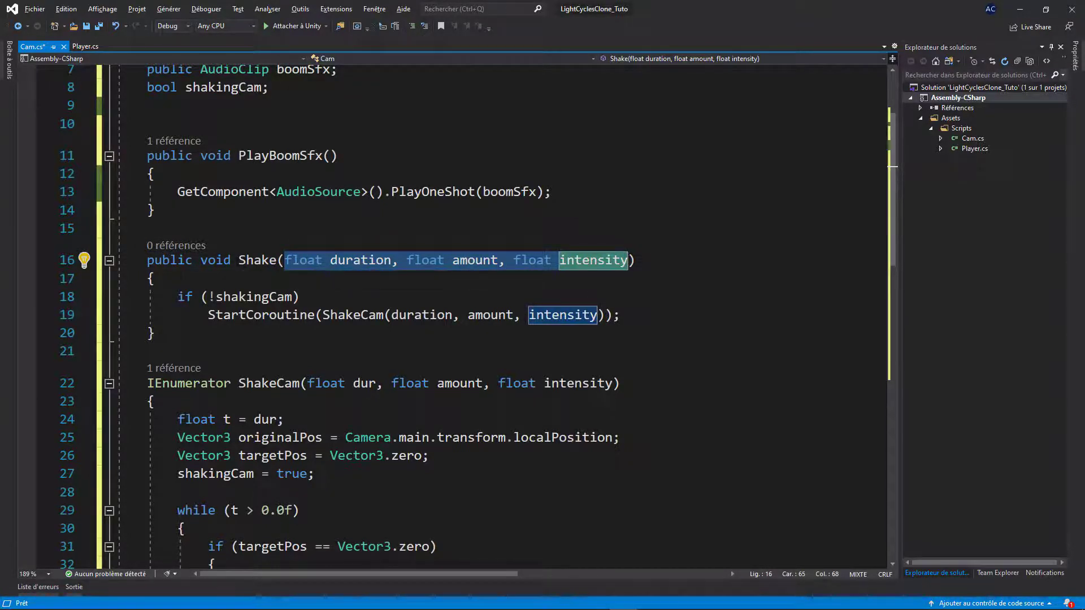
mouse_move(292, 297)
left_mouse_down()
mouse_move(244, 296)
mouse_move(254, 314)
left_mouse_up()
left_click_drag(361, 314, 520, 315)
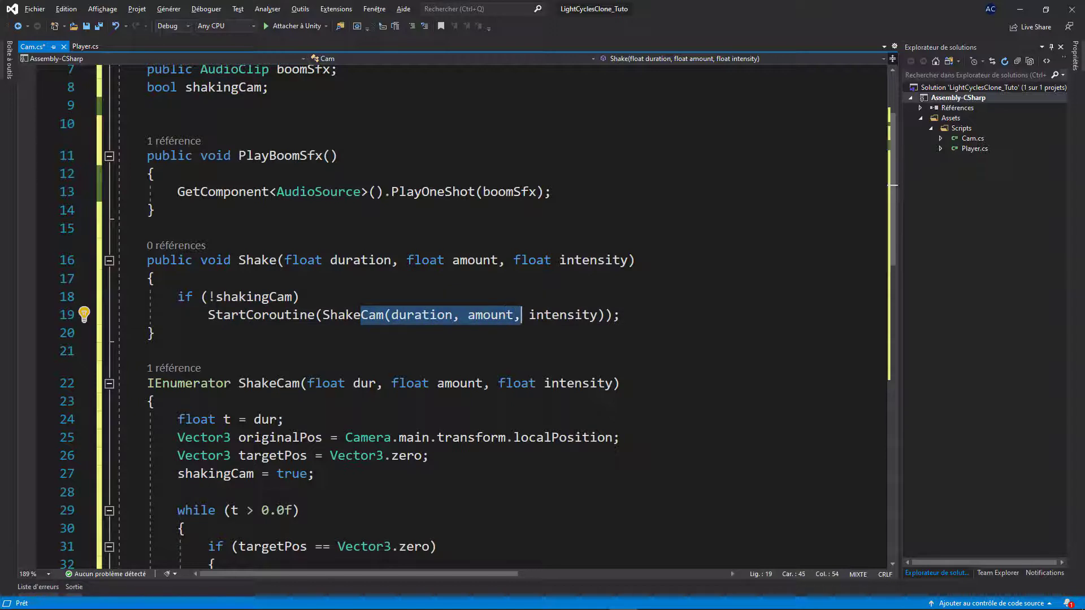
double_click(256, 261)
key("ctrl+s")
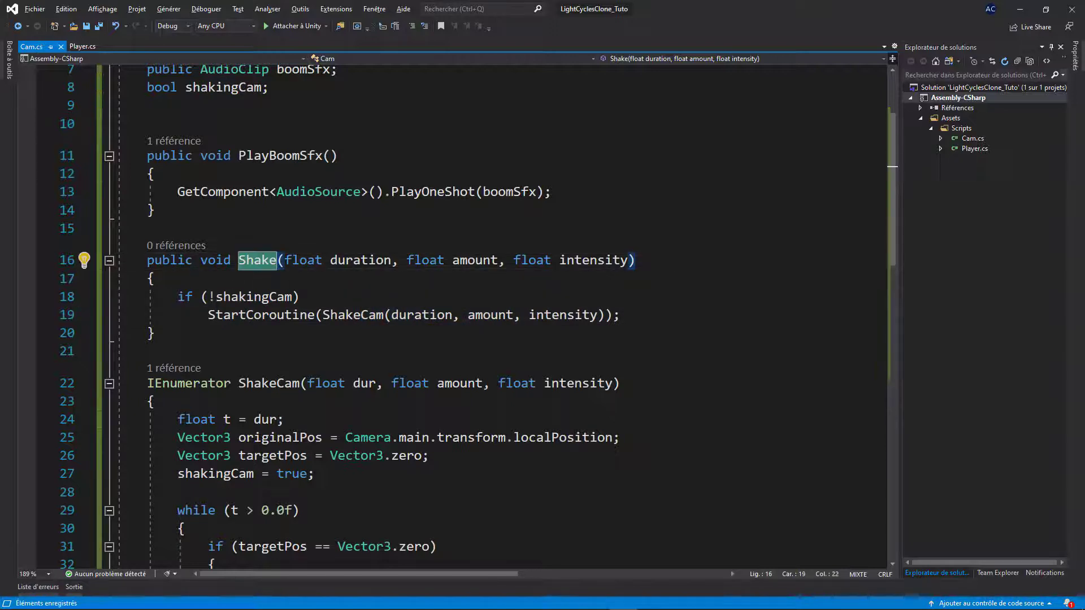
In Player.cs, add cam.Shake(0.75f, 0.4f, 0.4f); after cam.PlayBoomSfx() and save
left_click(80, 47)
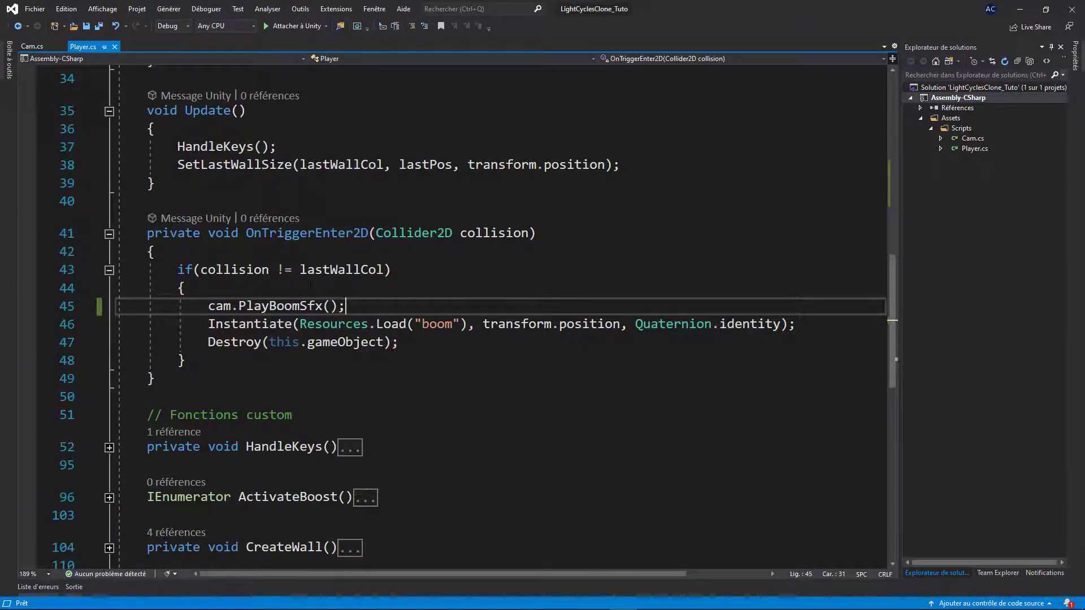
key("Return")
type("cam")
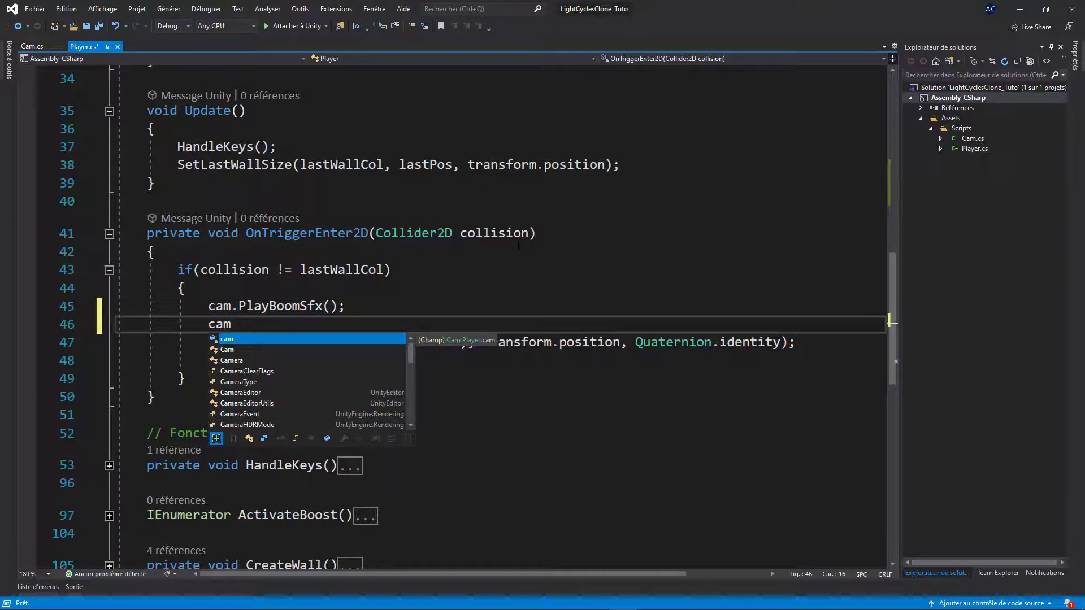
type(".Shake(")
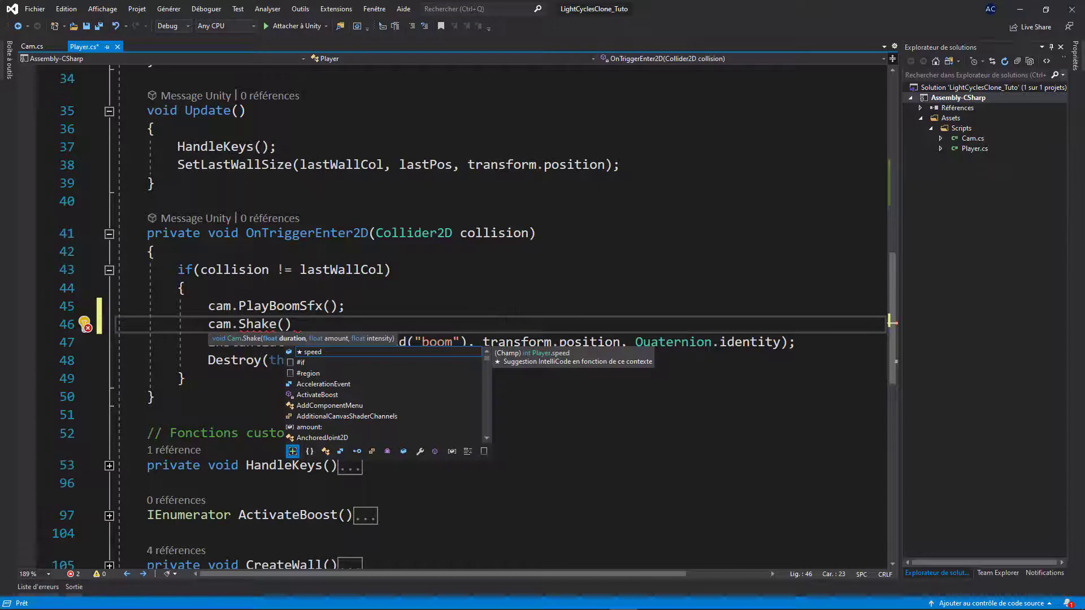
type("0.")
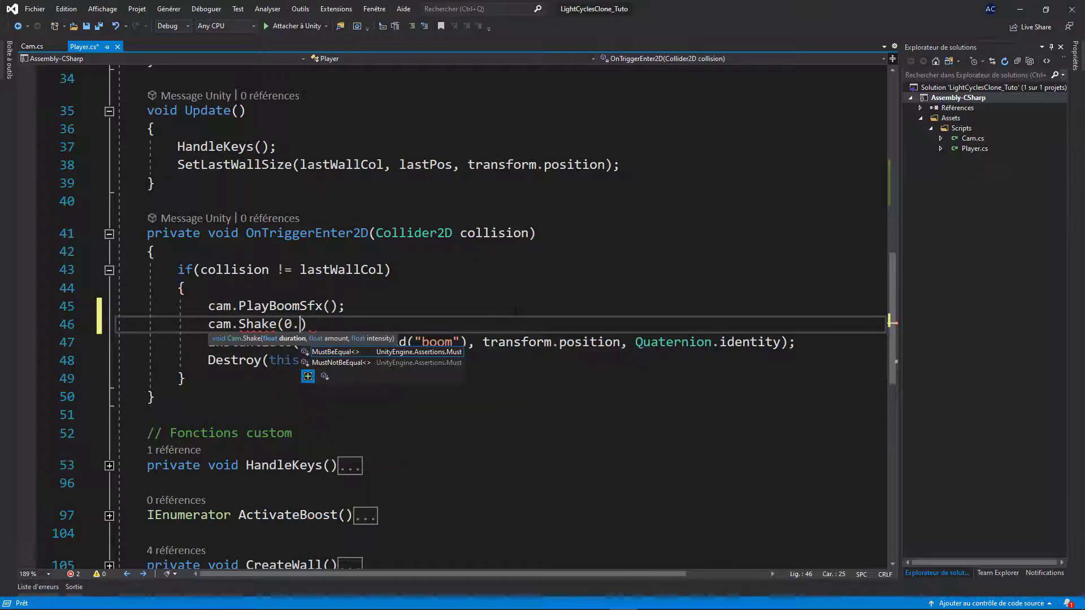
type("75f,")
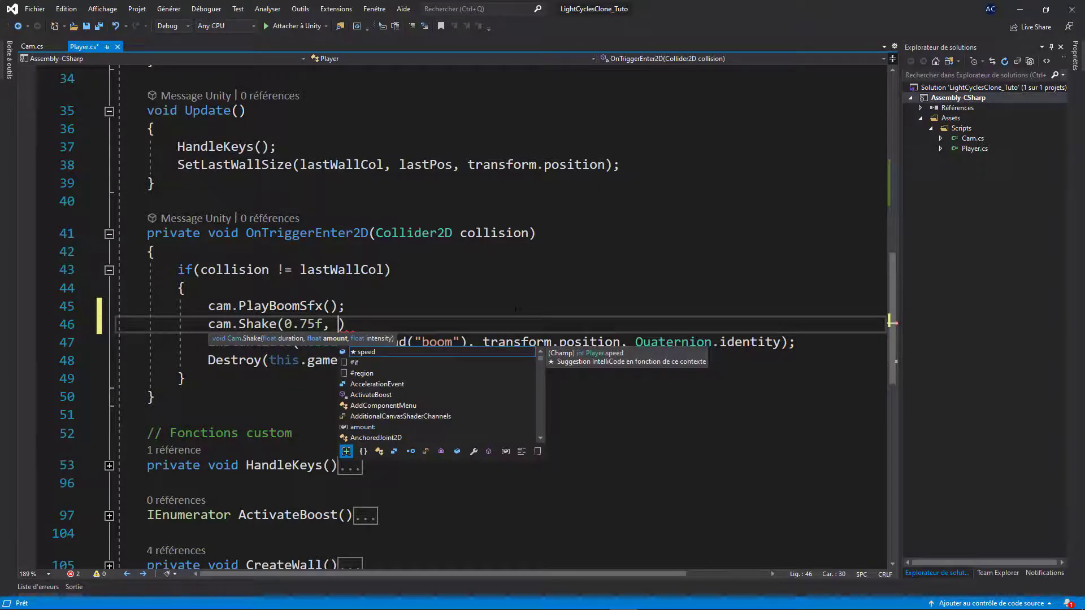
type(" 0.4")
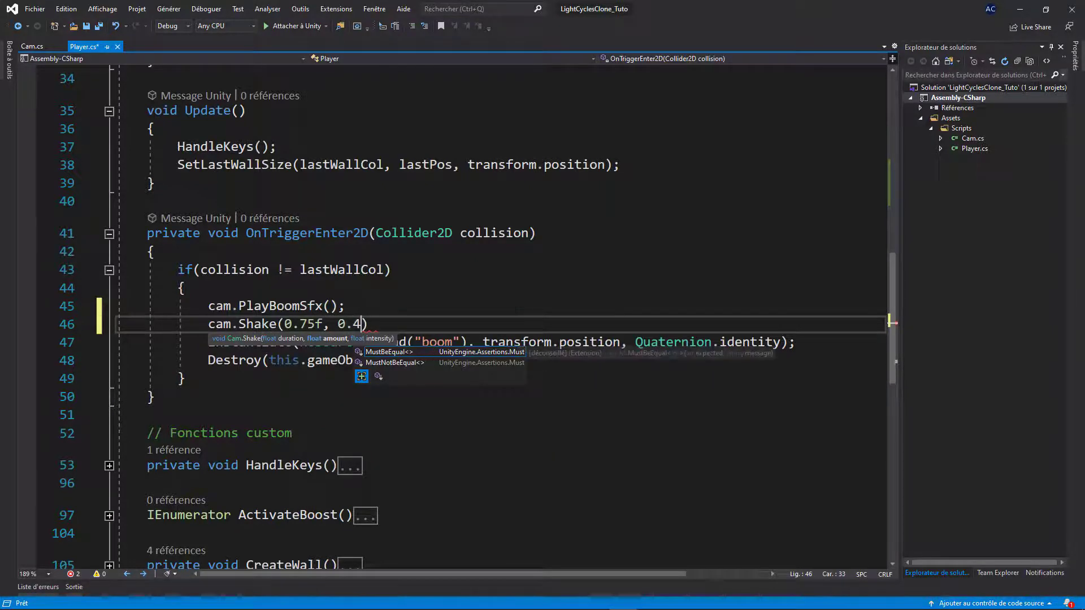
type("f, ")
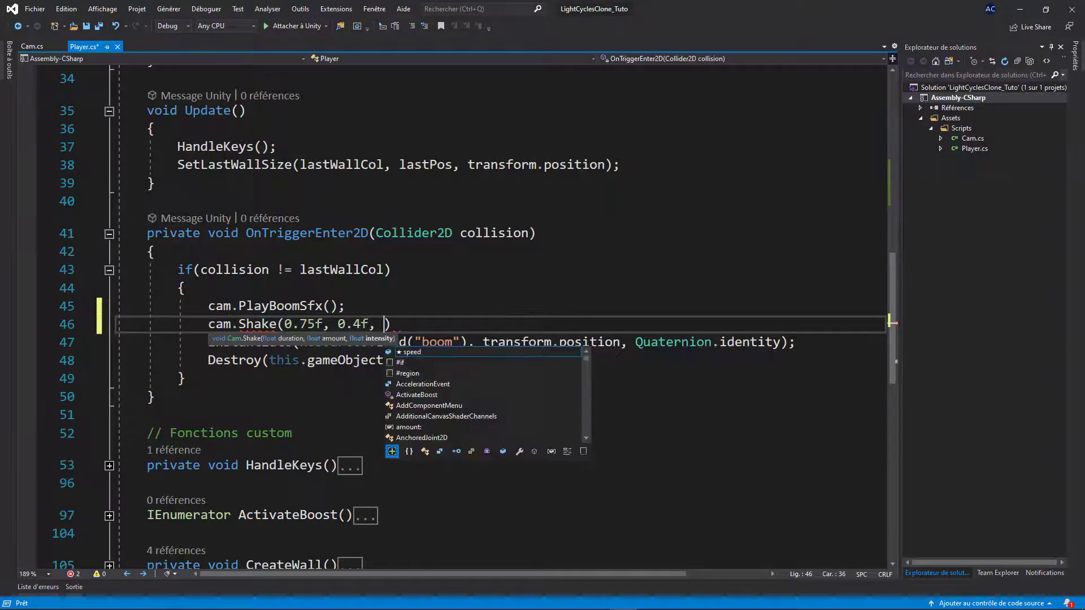
type("0.4f")
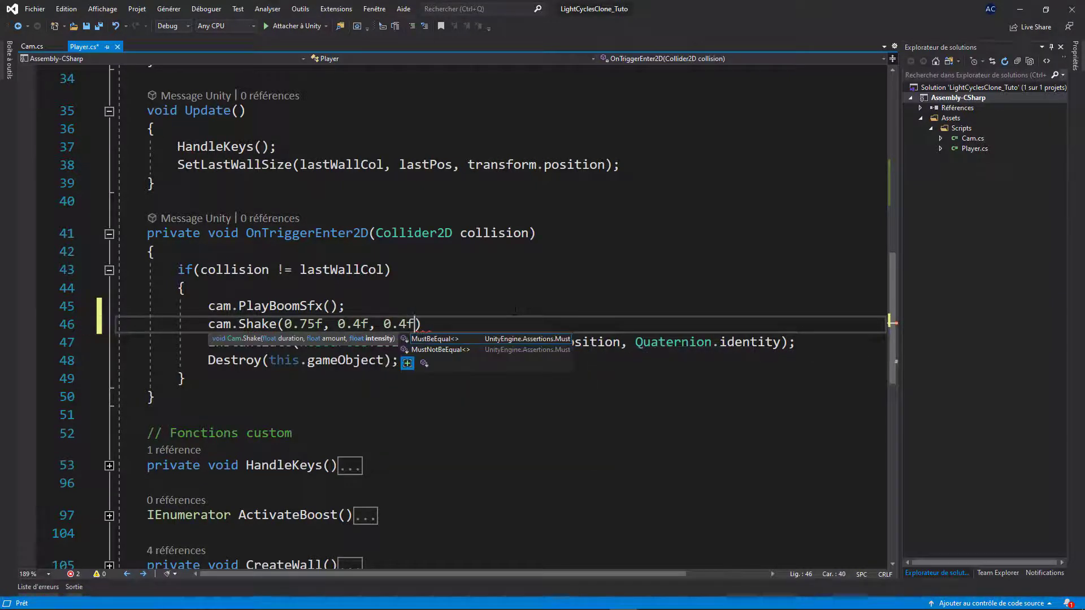
type("),")
key("BackSpace")
type(";")
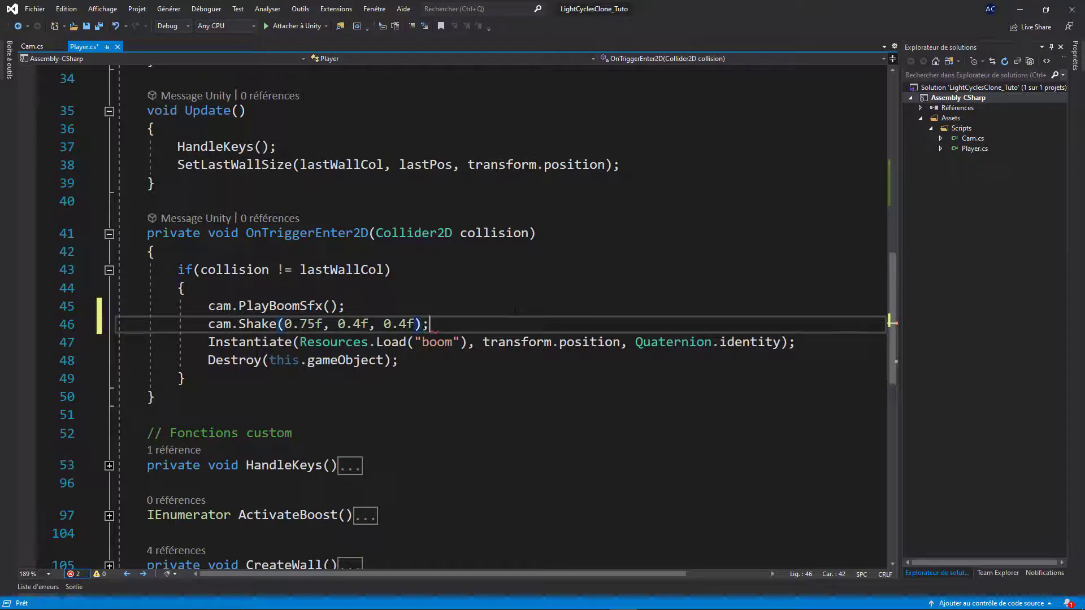
key("ctrl+s")
Change the call to cam.Shake(0.7f, 0.4f, 50f), save, and return to Unity
left_click_drag(277, 324, 377, 324)
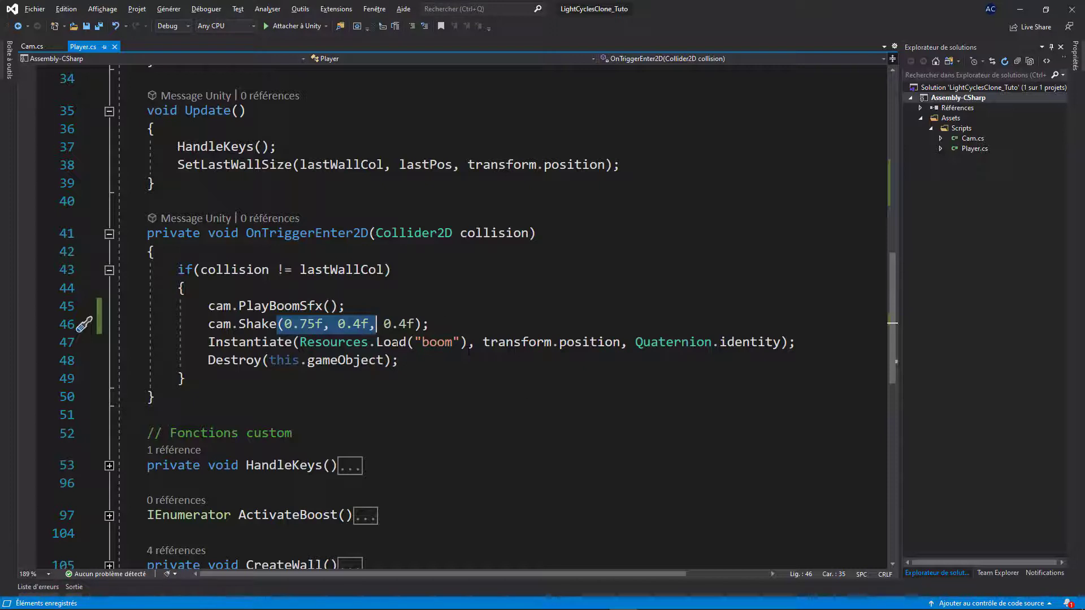
left_click(407, 324)
left_click_drag(407, 323, 383, 323)
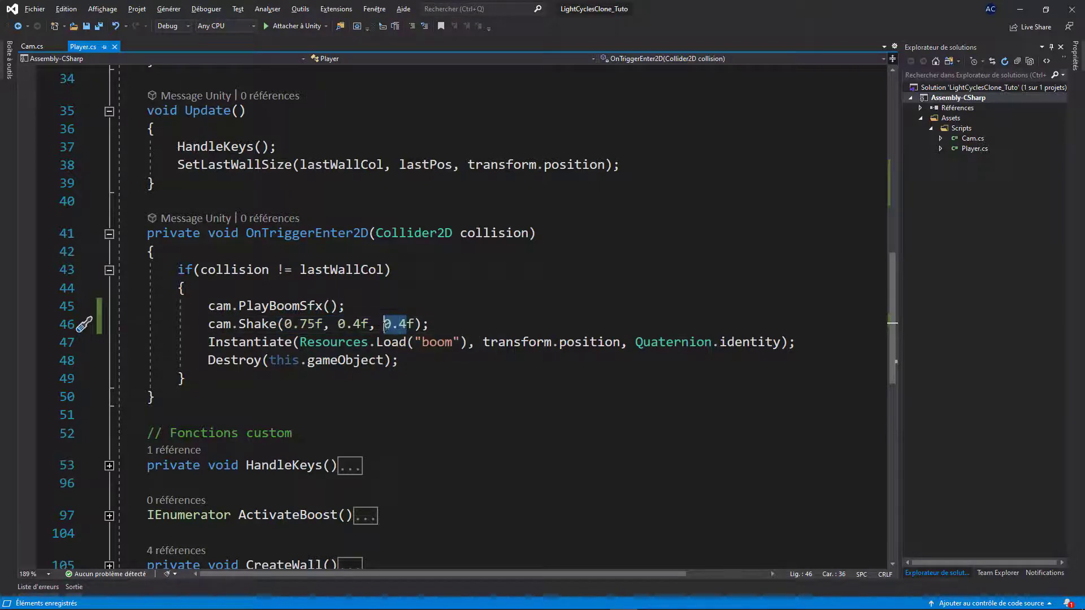
type("50")
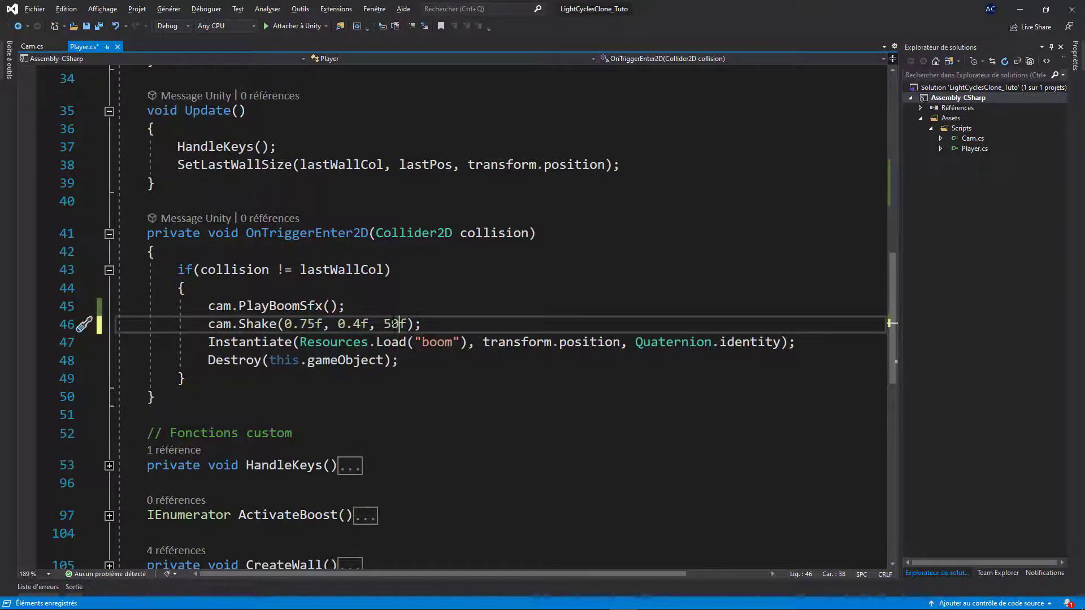
left_click_drag(383, 324, 399, 324)
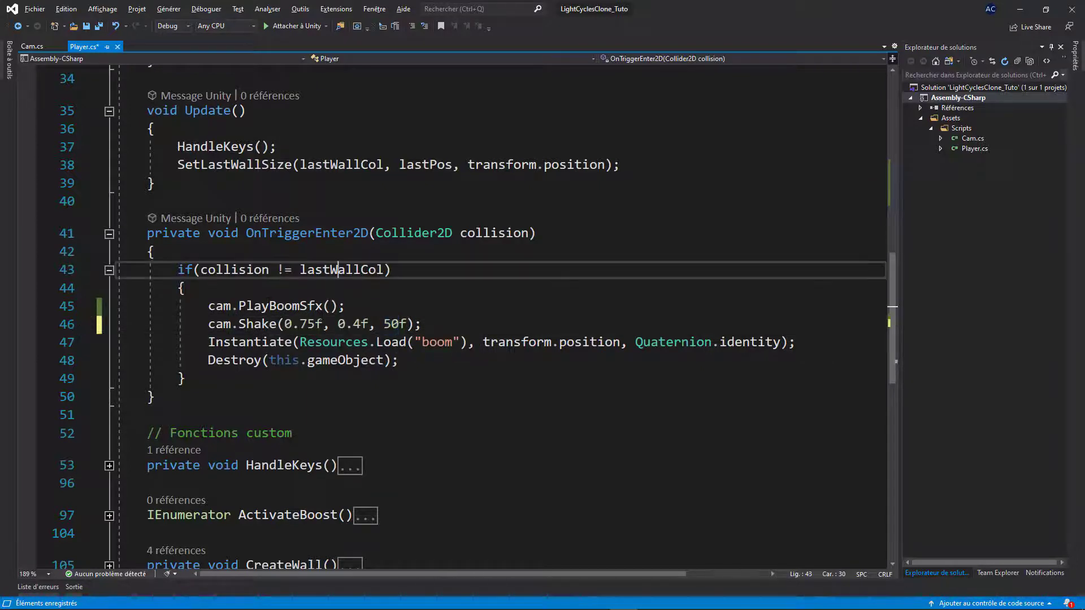
left_click(315, 324)
key("BackSpace")
key("ctrl+s")
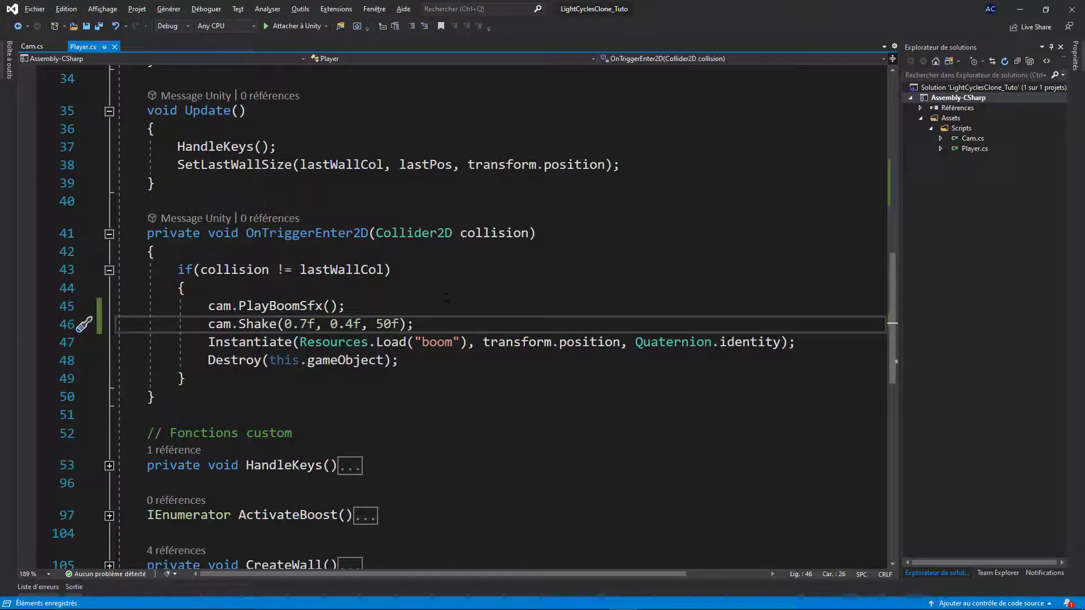
key("alt+Tab")
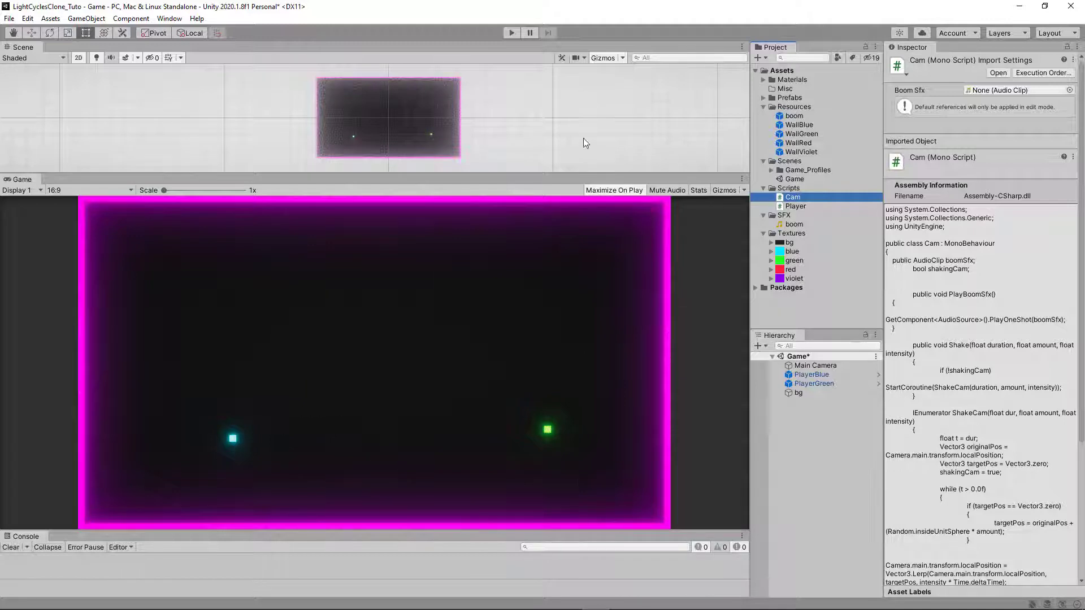
left_click(512, 33)
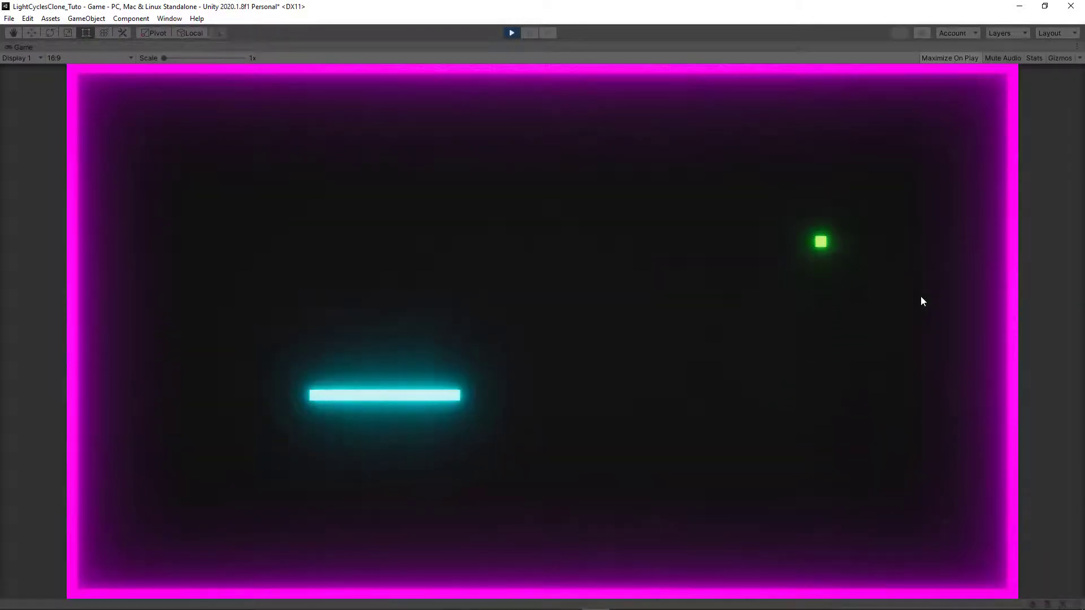
key("Up")
key("Right")
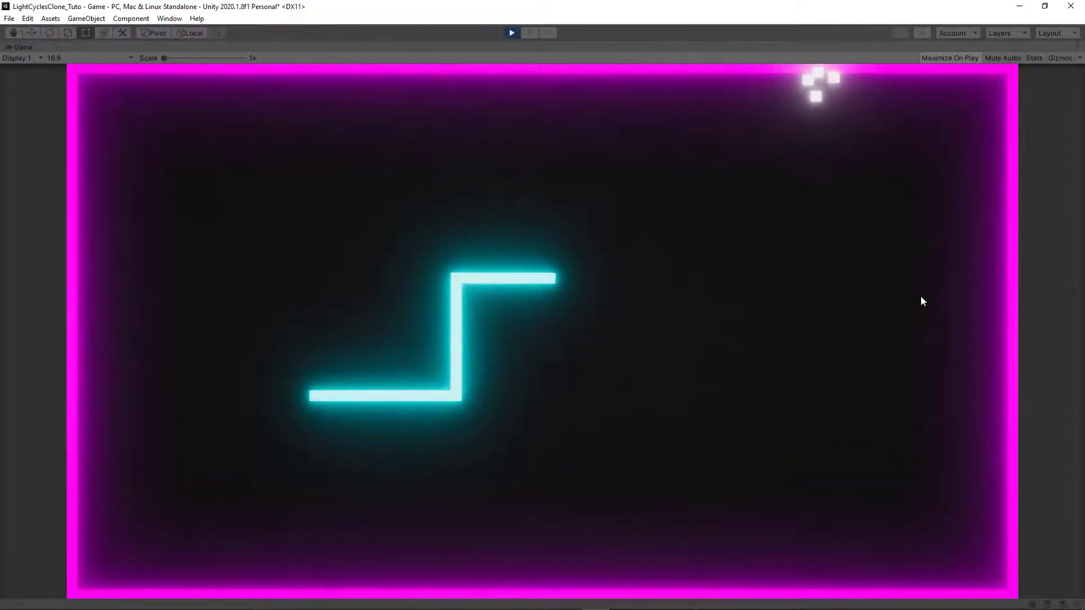
key("Up")
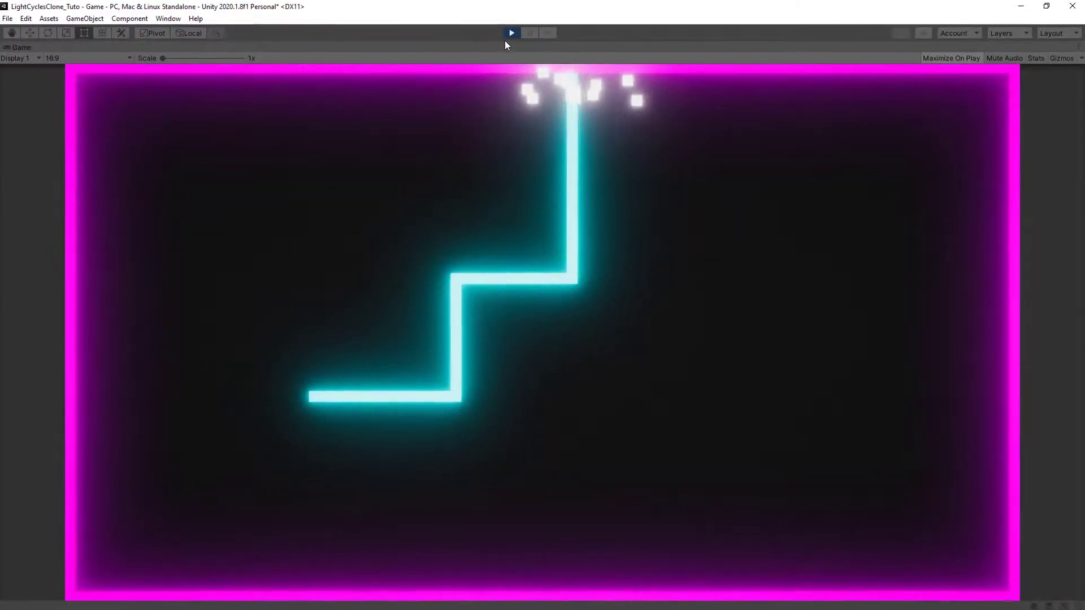
left_click(511, 37)
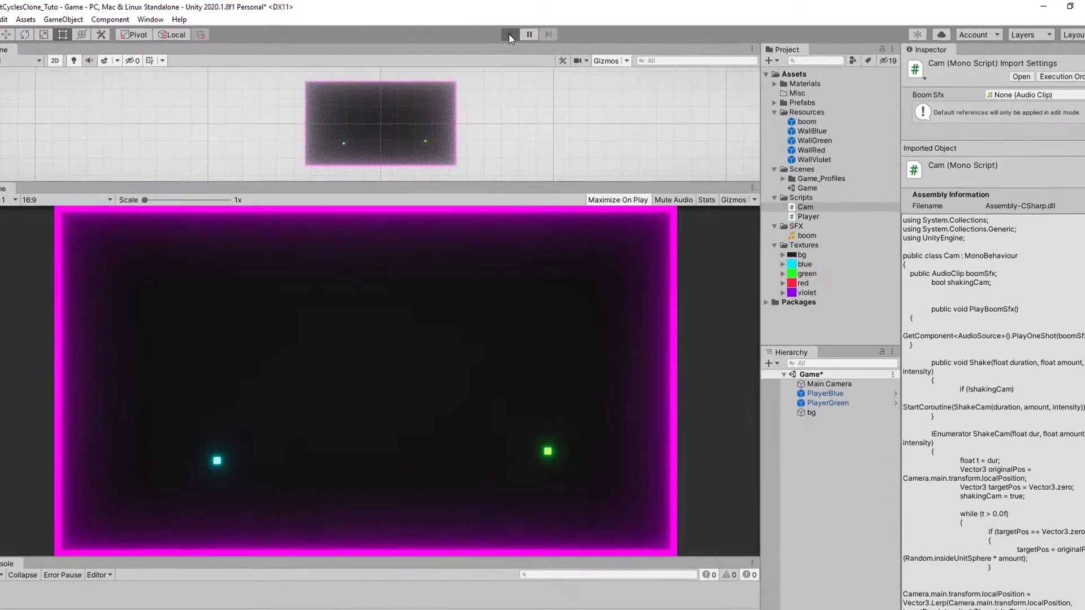
left_click(509, 36)
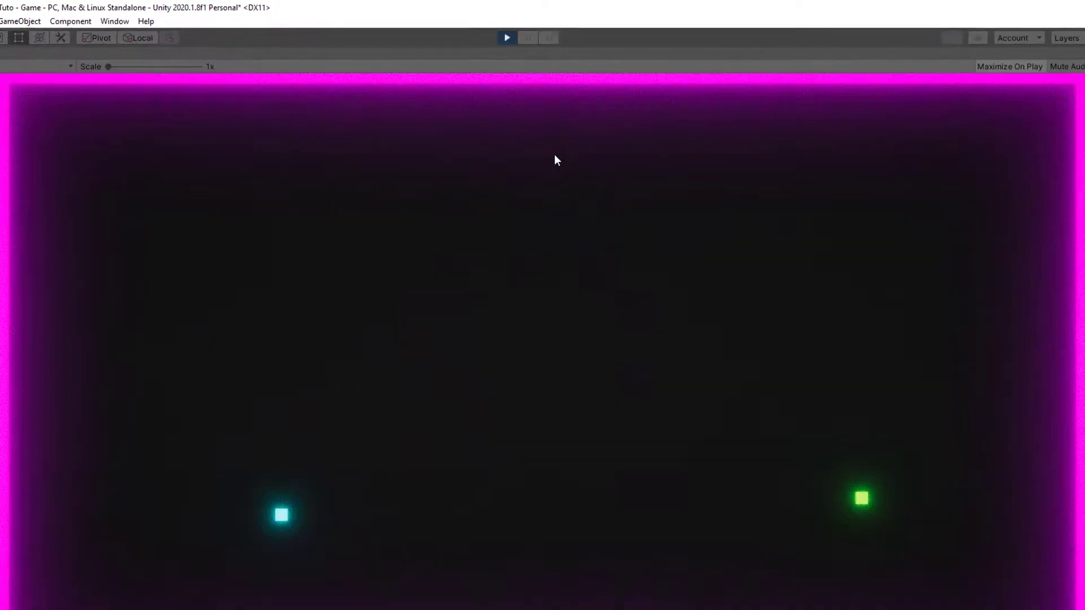
key("w")
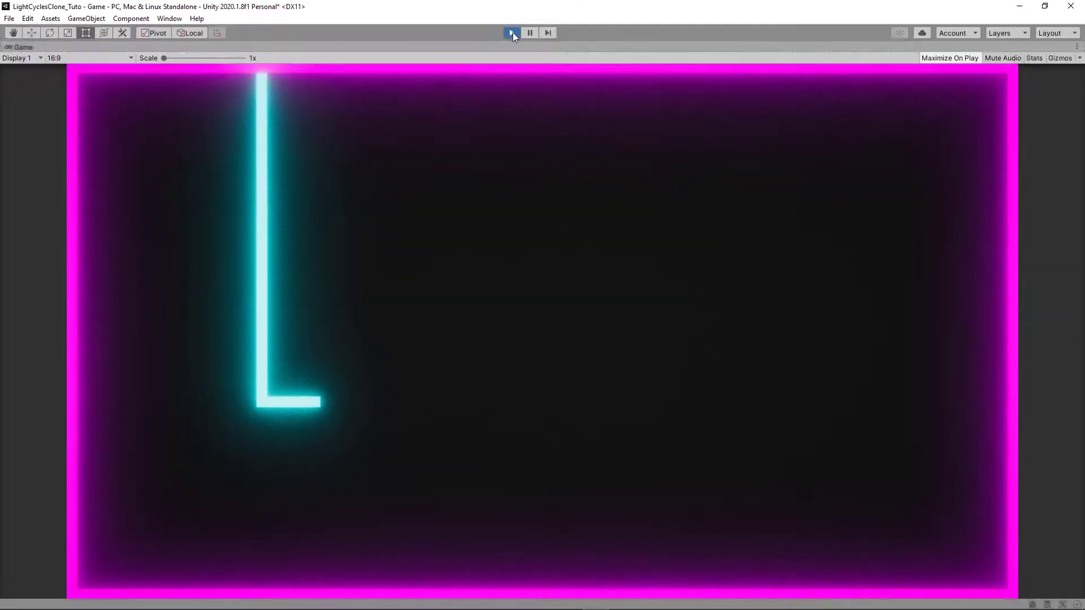
left_click(512, 33)
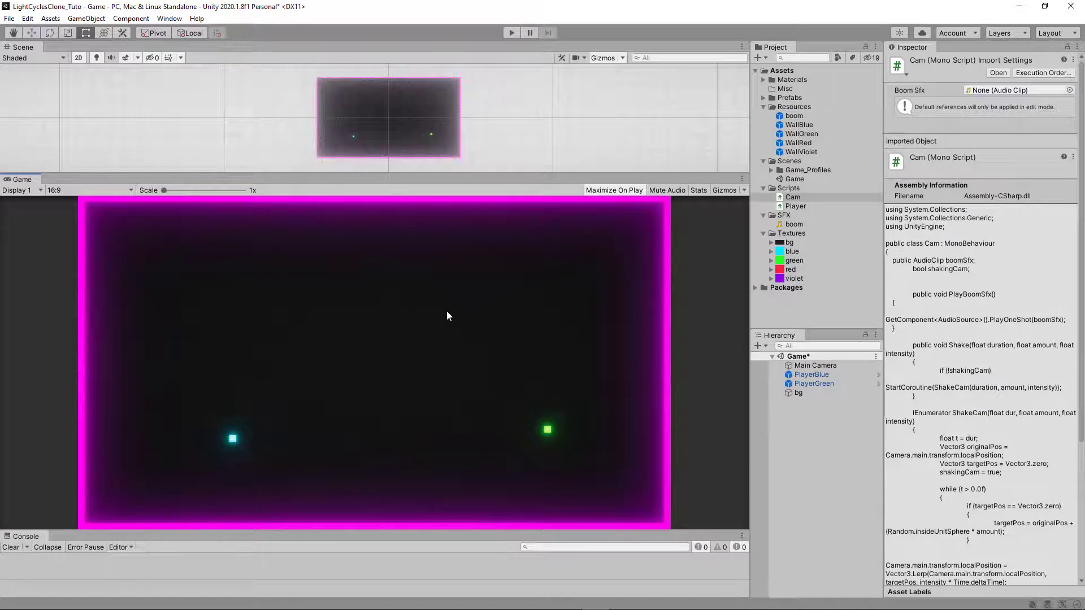